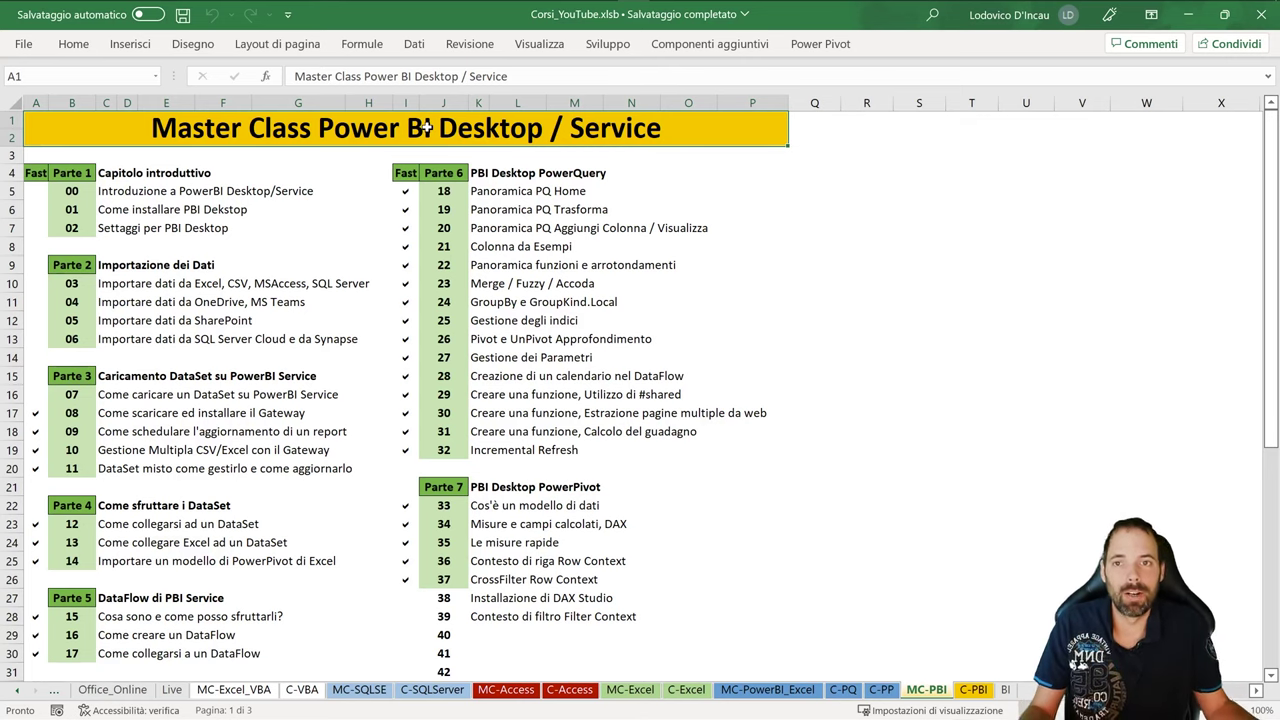
Switch to the web browser, search Google for "dax studio" and open the daxstudio.org website
click(536, 12)
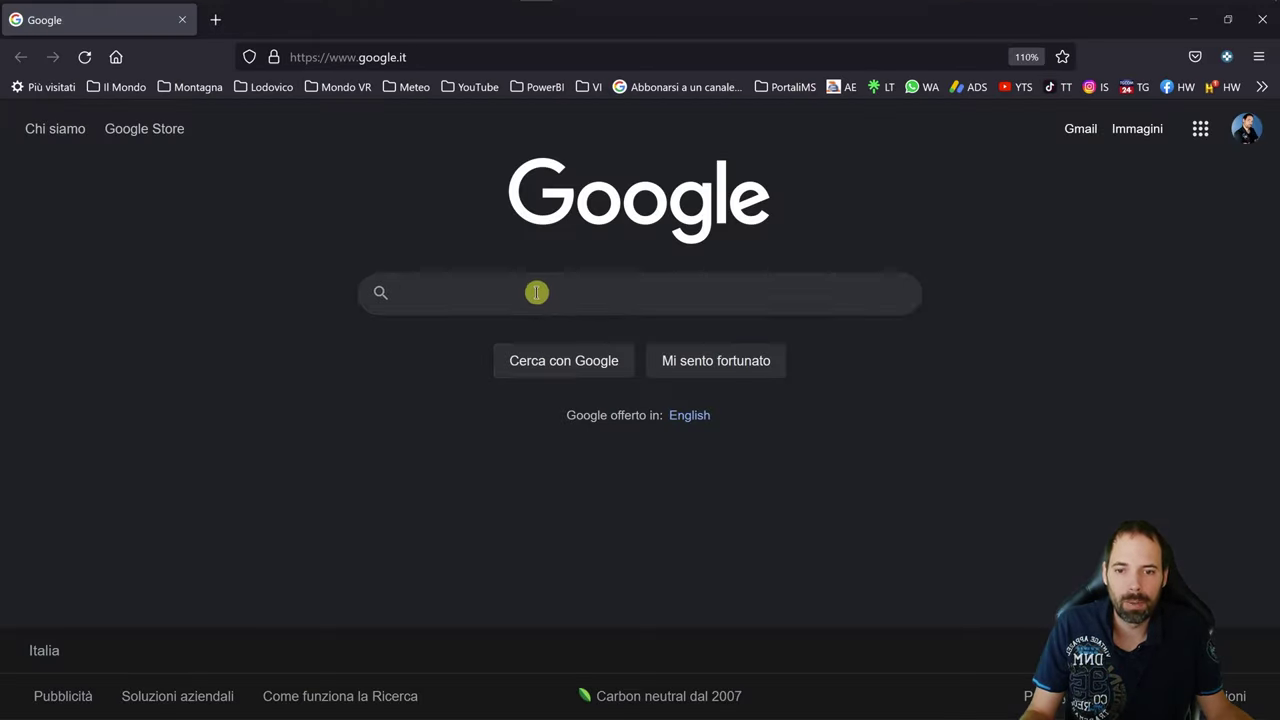
click(534, 290)
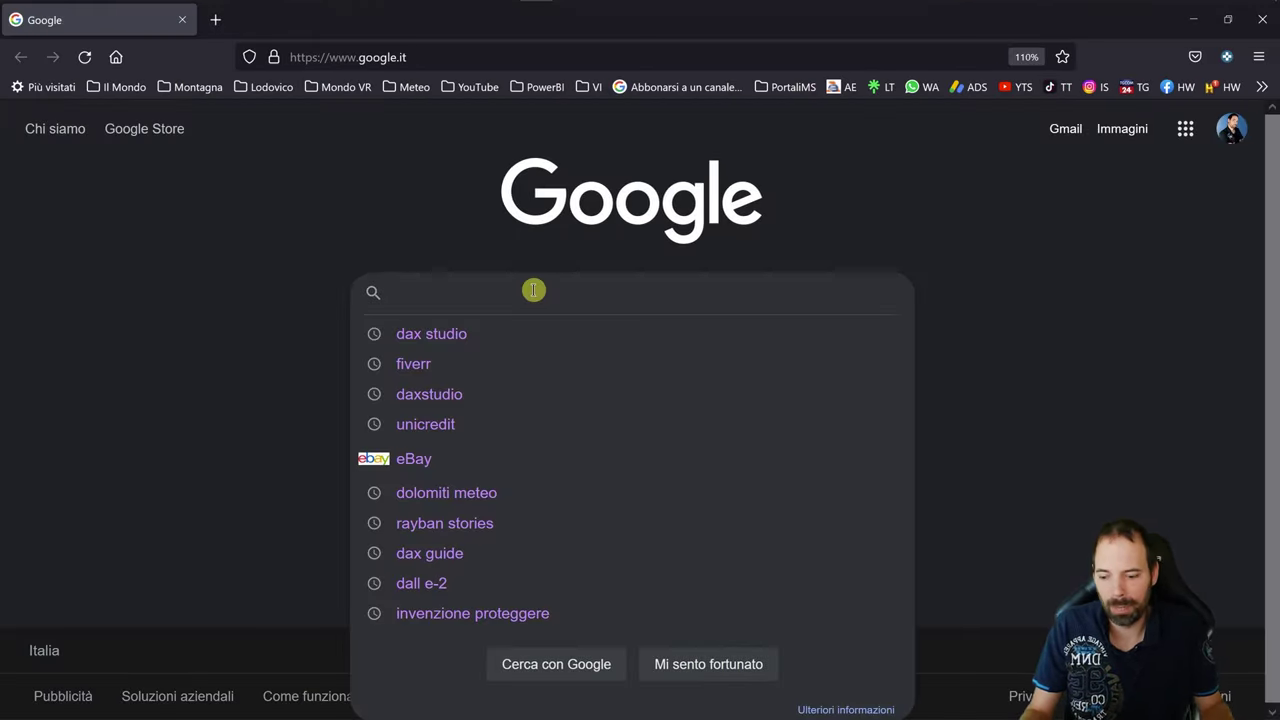
text(dax studio)
key(Return)
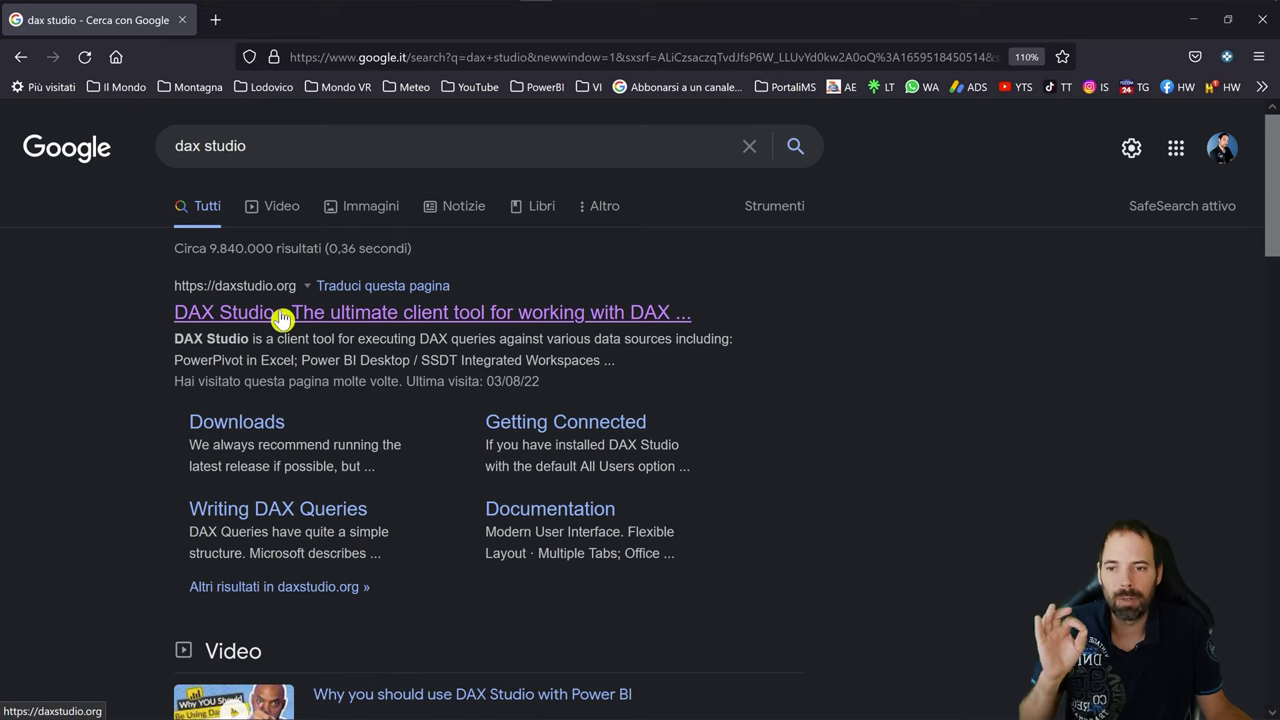
click(281, 318)
Review the installer and portable download options and download the DAX Studio v2.17.3 installer
scroll(540, 325, down, 2)
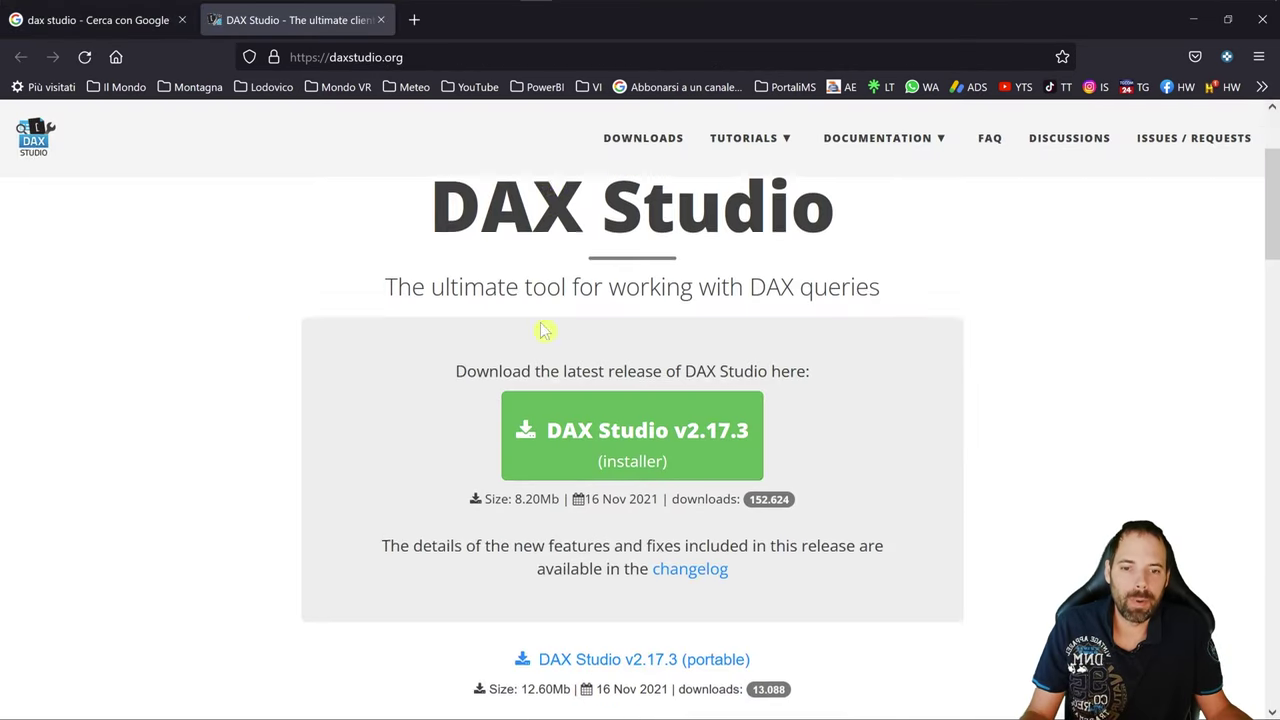
scroll(580, 325, down, 1)
scroll(600, 330, down, 2)
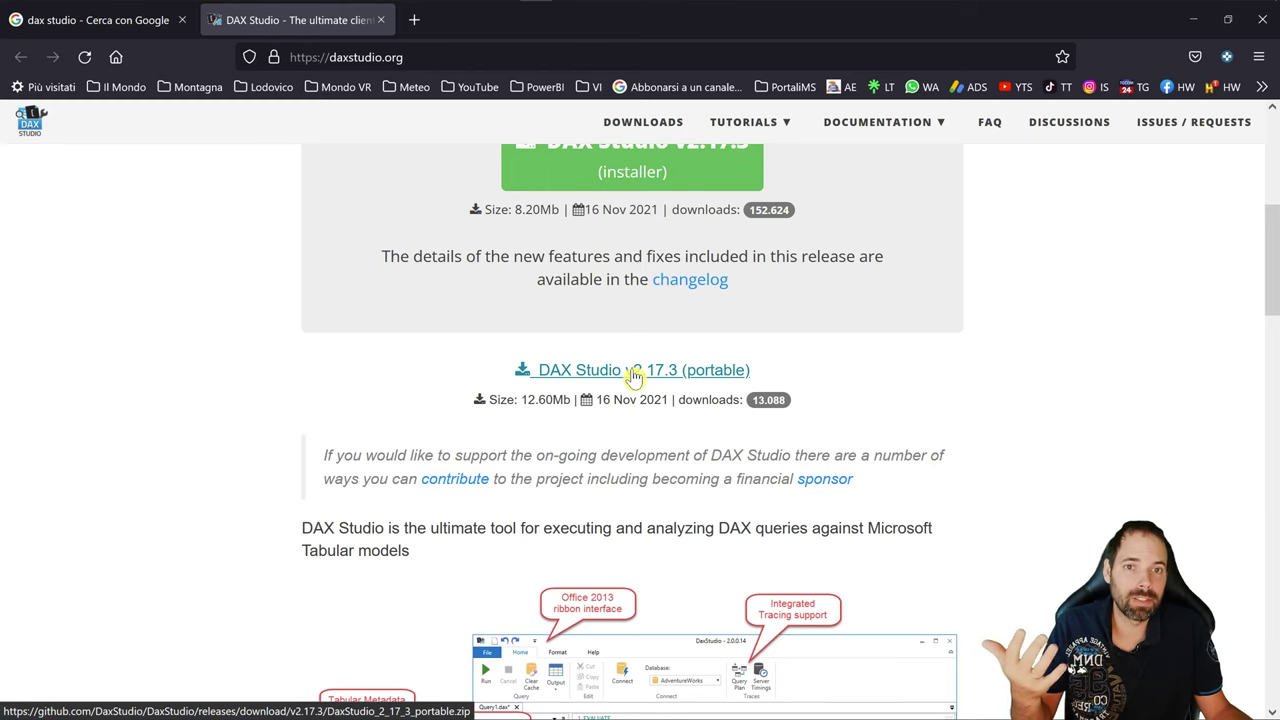
scroll(638, 374, up, 1)
scroll(638, 374, up, 1)
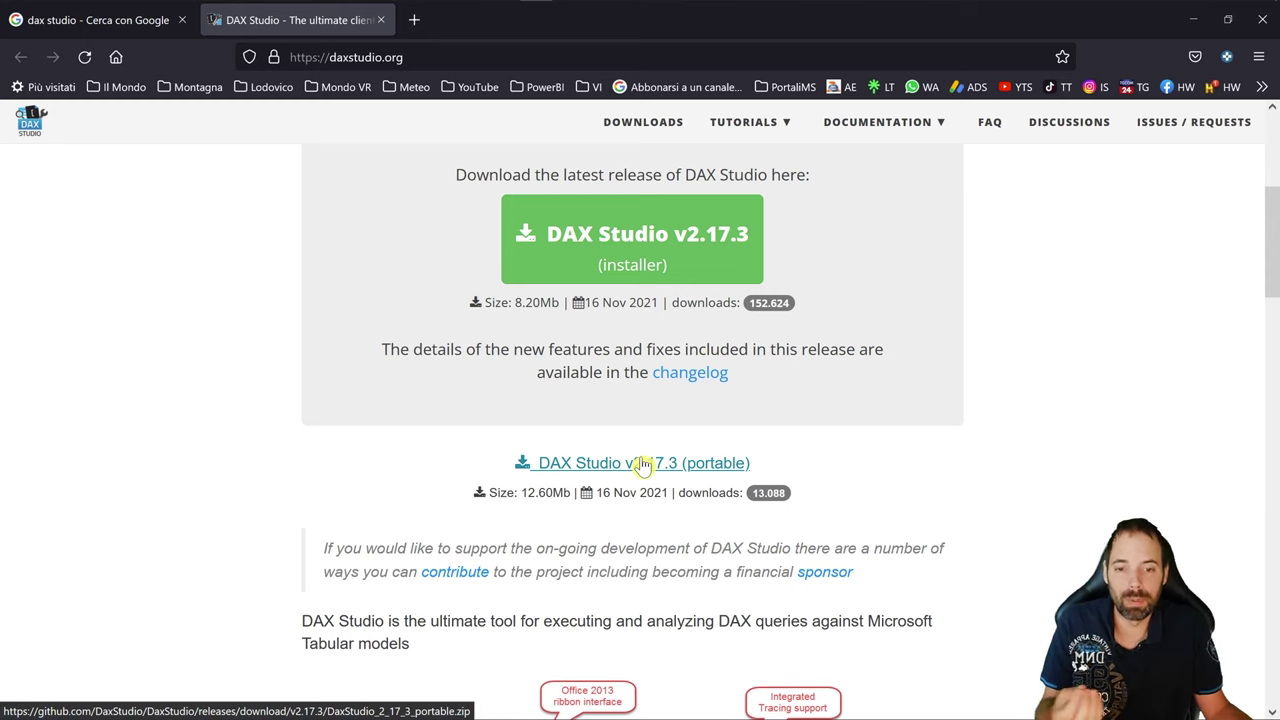
scroll(646, 400, up, 2)
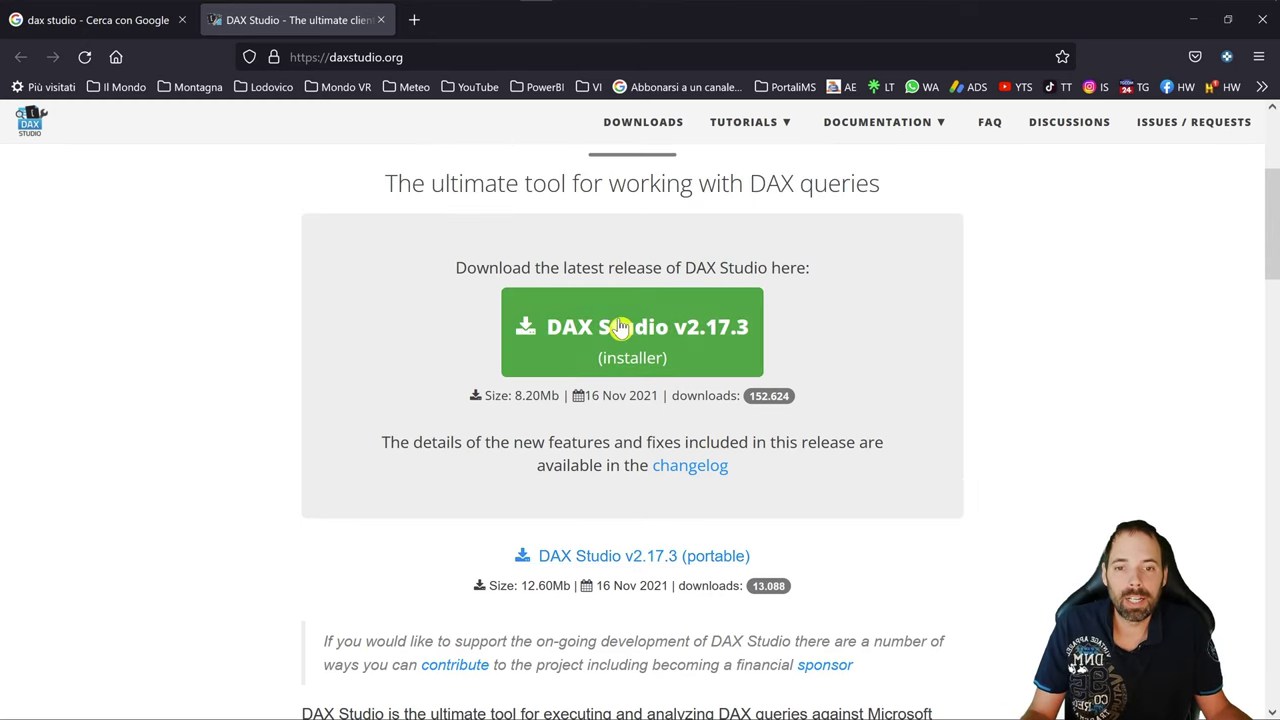
click(590, 328)
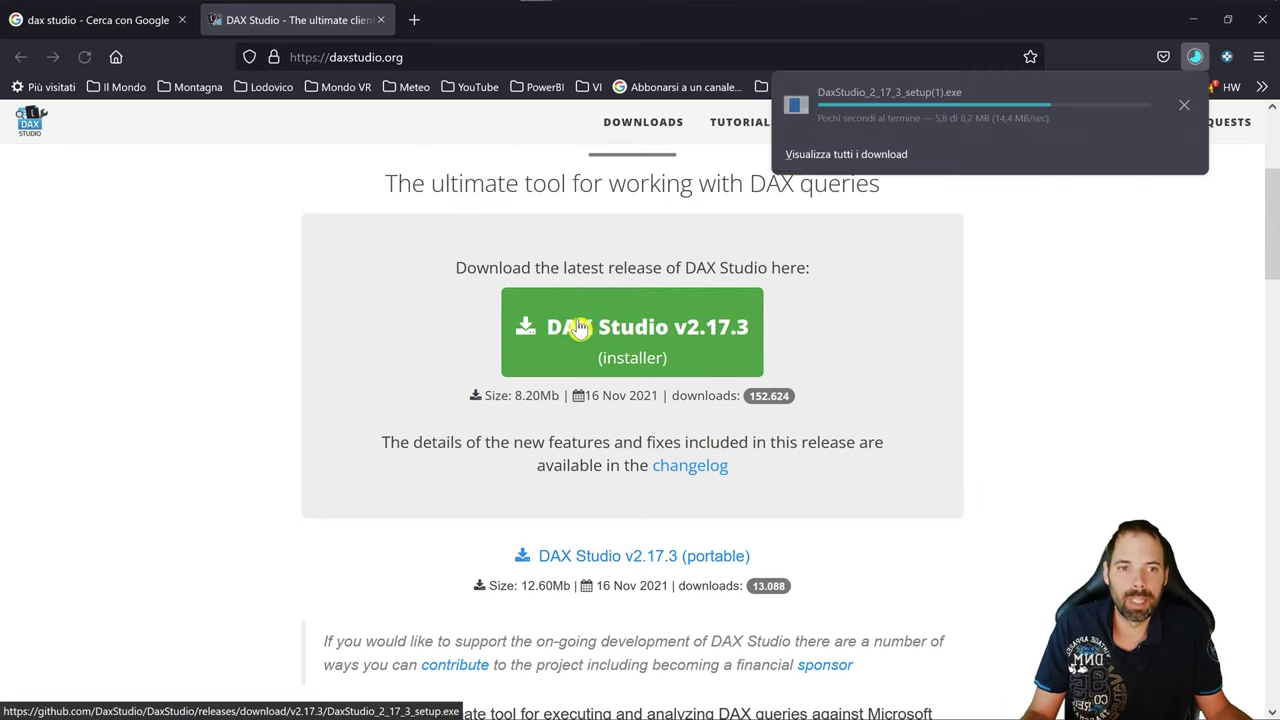
Run the downloaded setup as a Full Install with the Excel Addin and a desktop shortcut, and launch DAX Studio on finishing
click(895, 166)
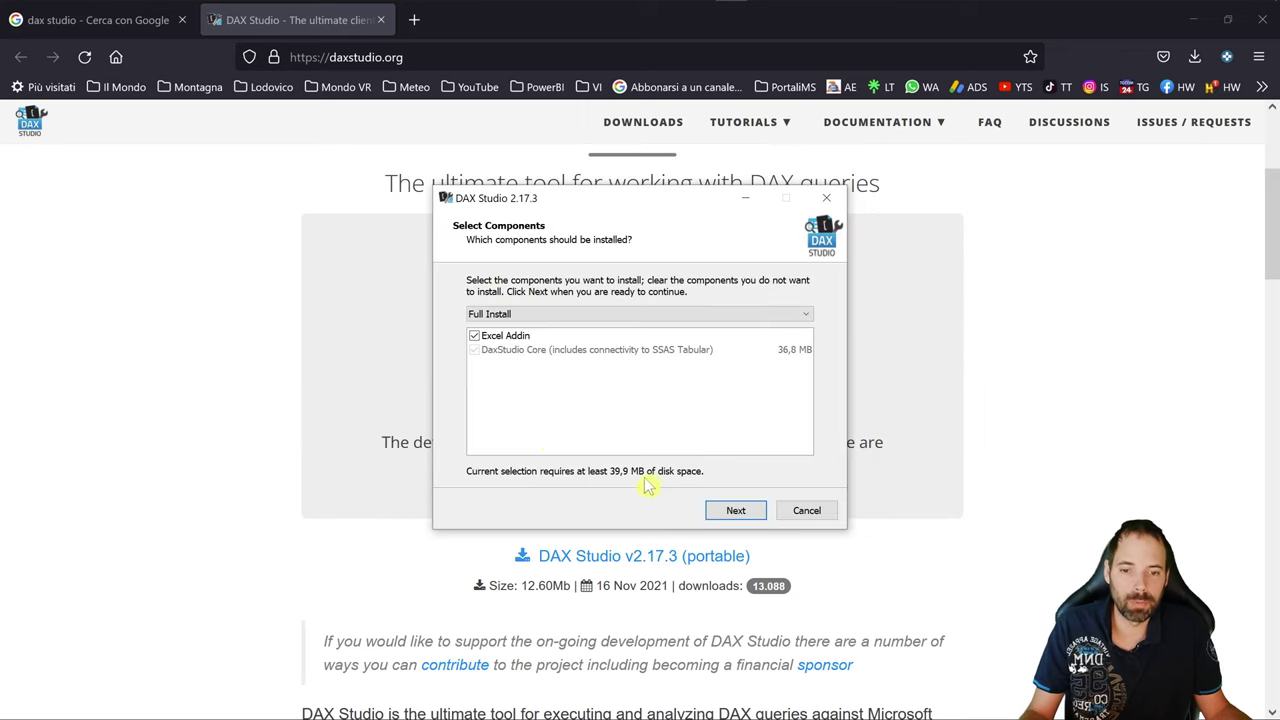
click(739, 513)
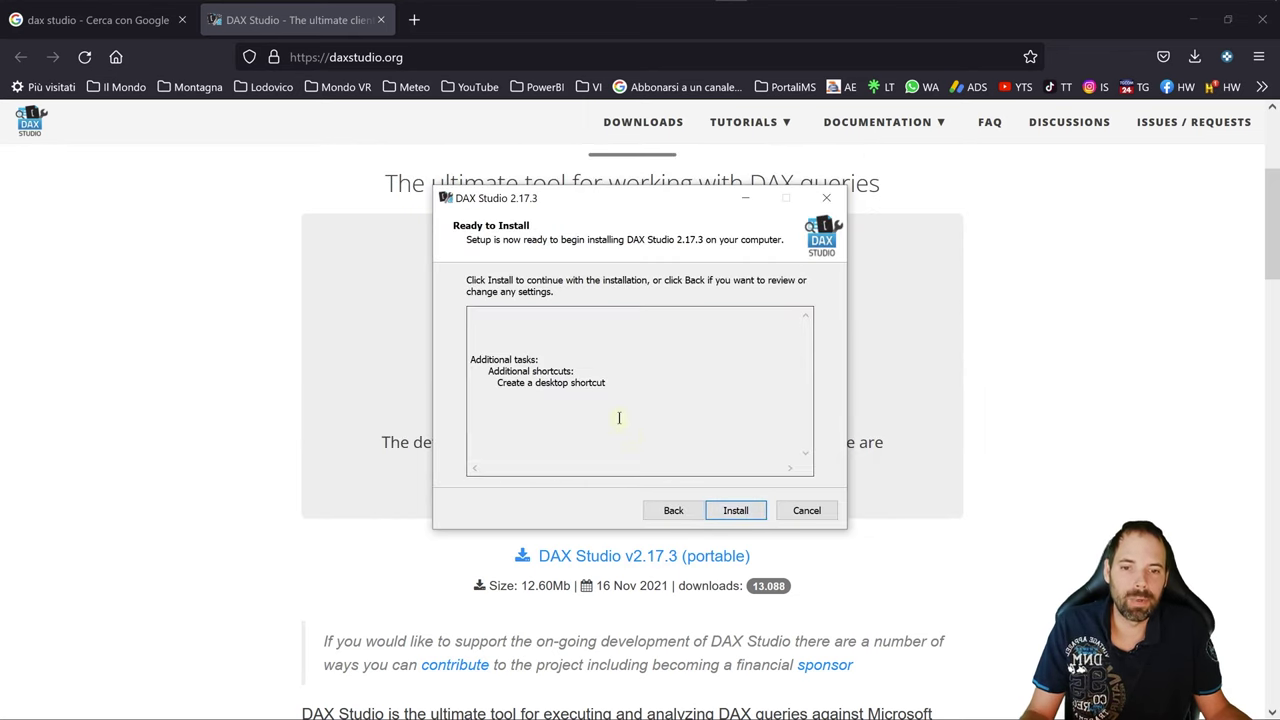
click(738, 514)
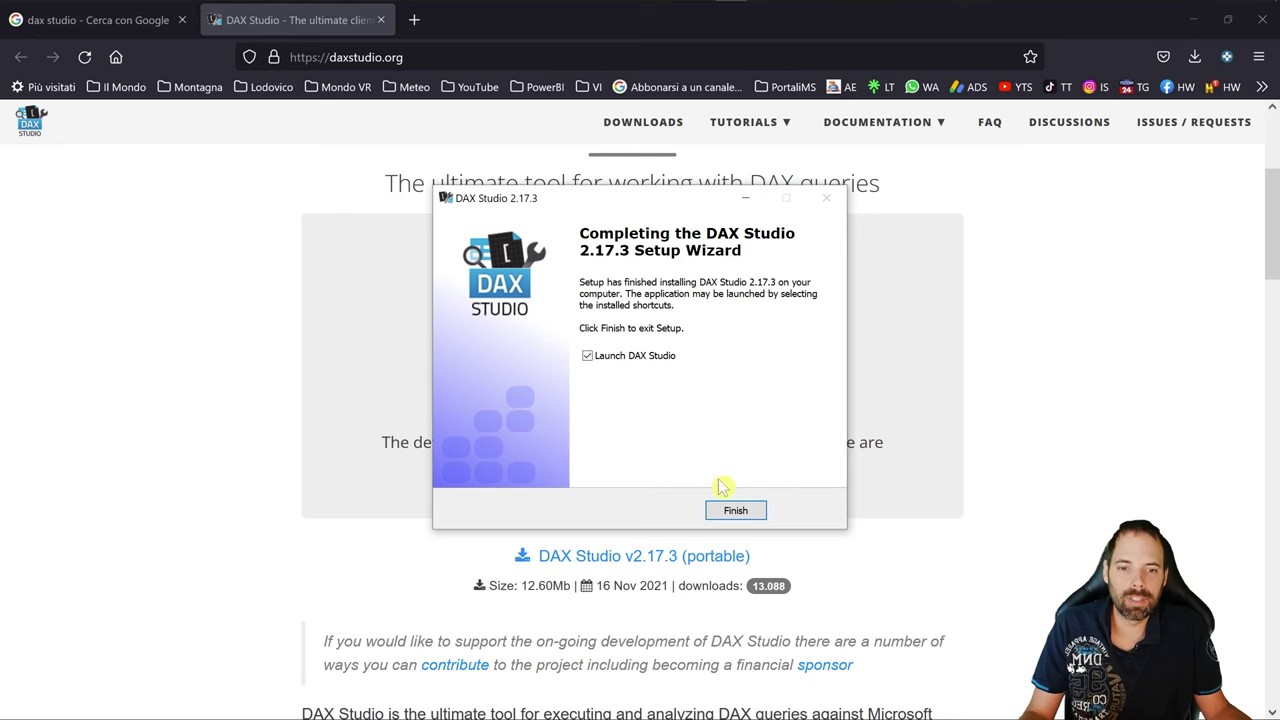
click(735, 513)
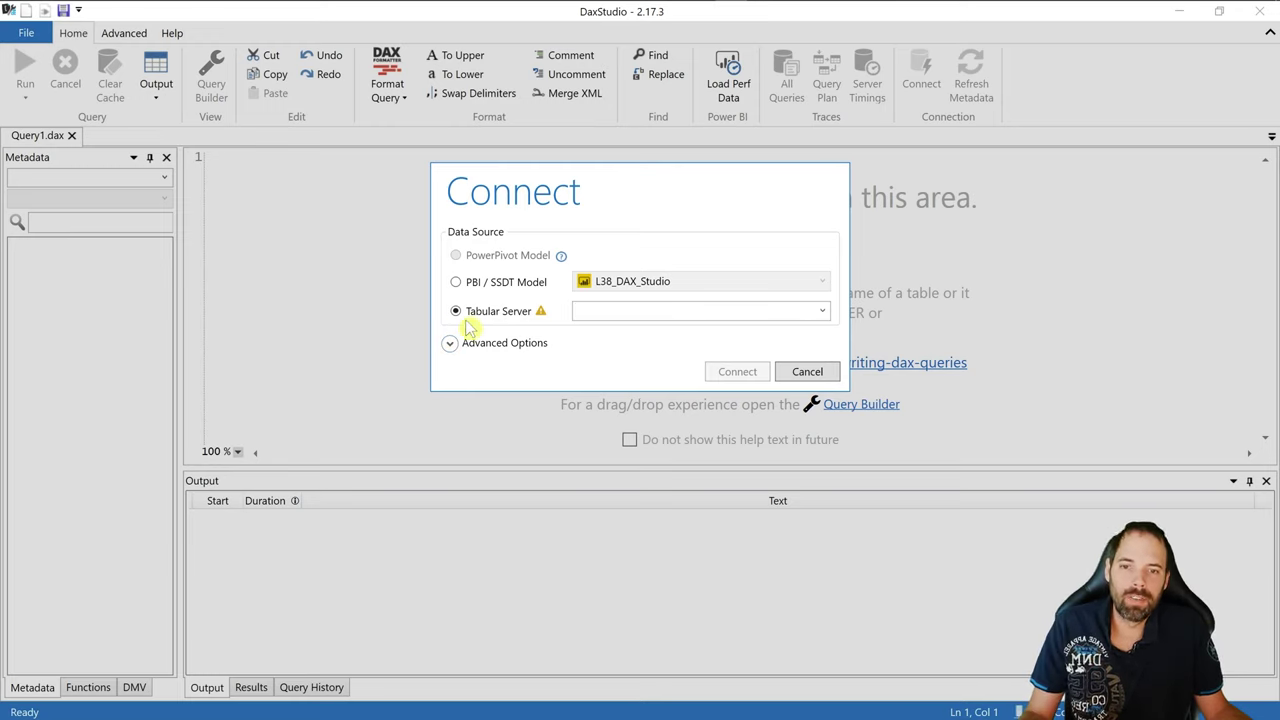
Check the Tabular Server choices and the open L38_DAX_Studio report in Power BI Desktop, and return to the DAX Studio connection dialog
click(822, 312)
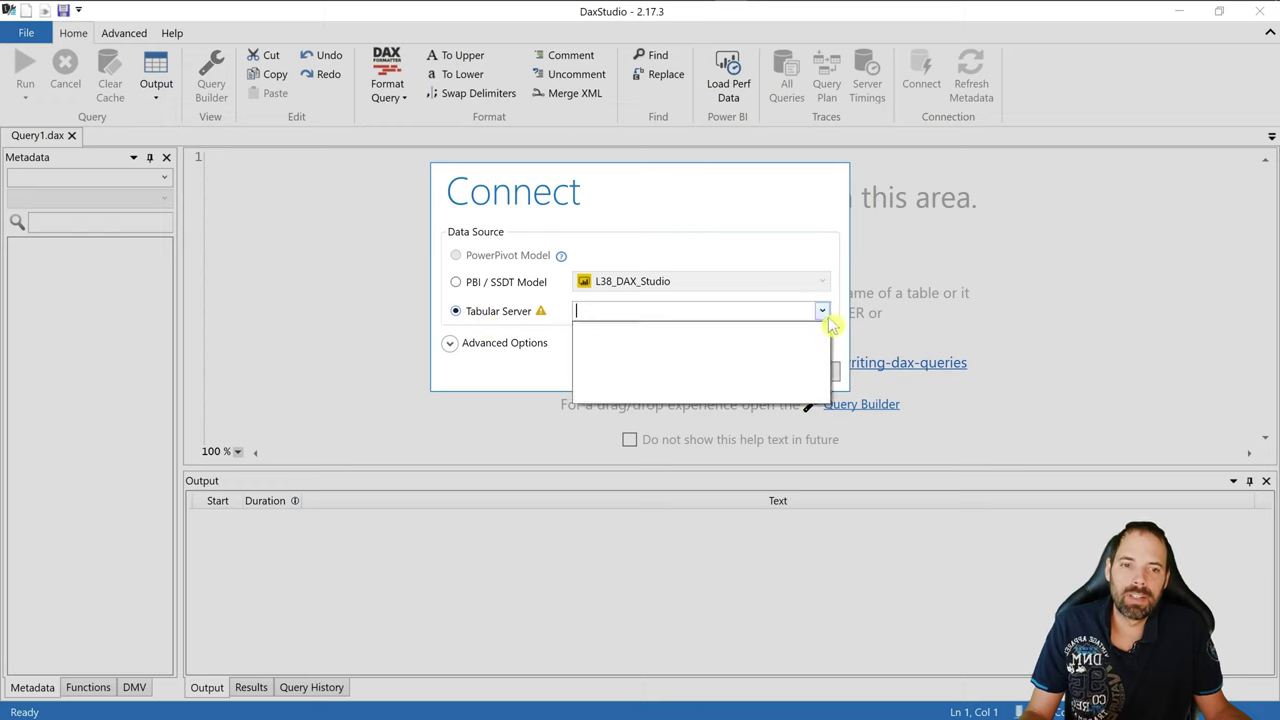
click(757, 309)
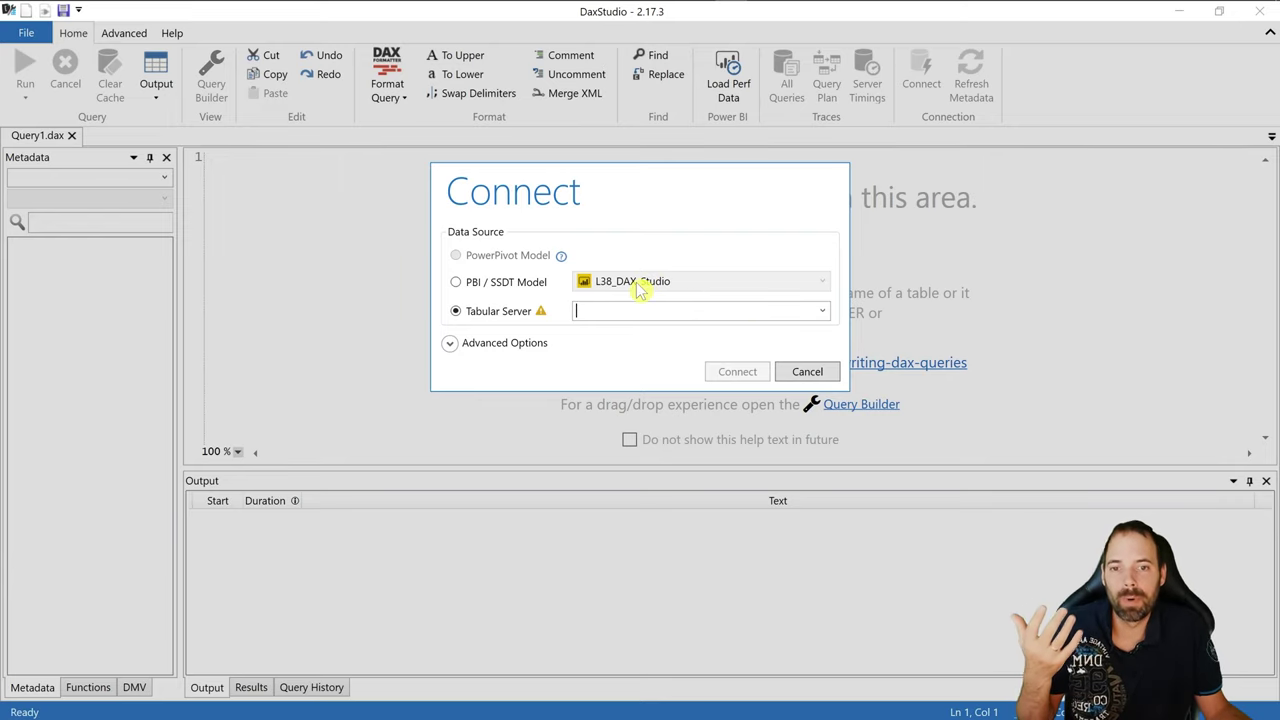
mouse_move(215, 4)
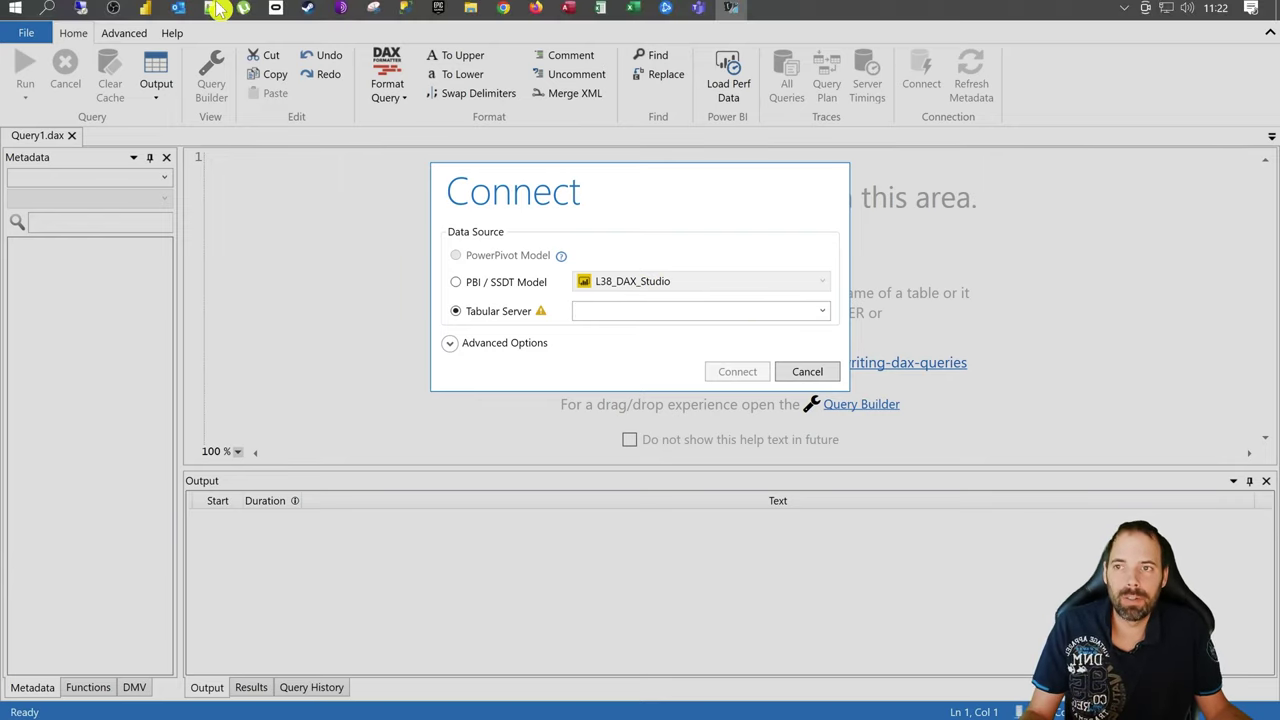
click(146, 8)
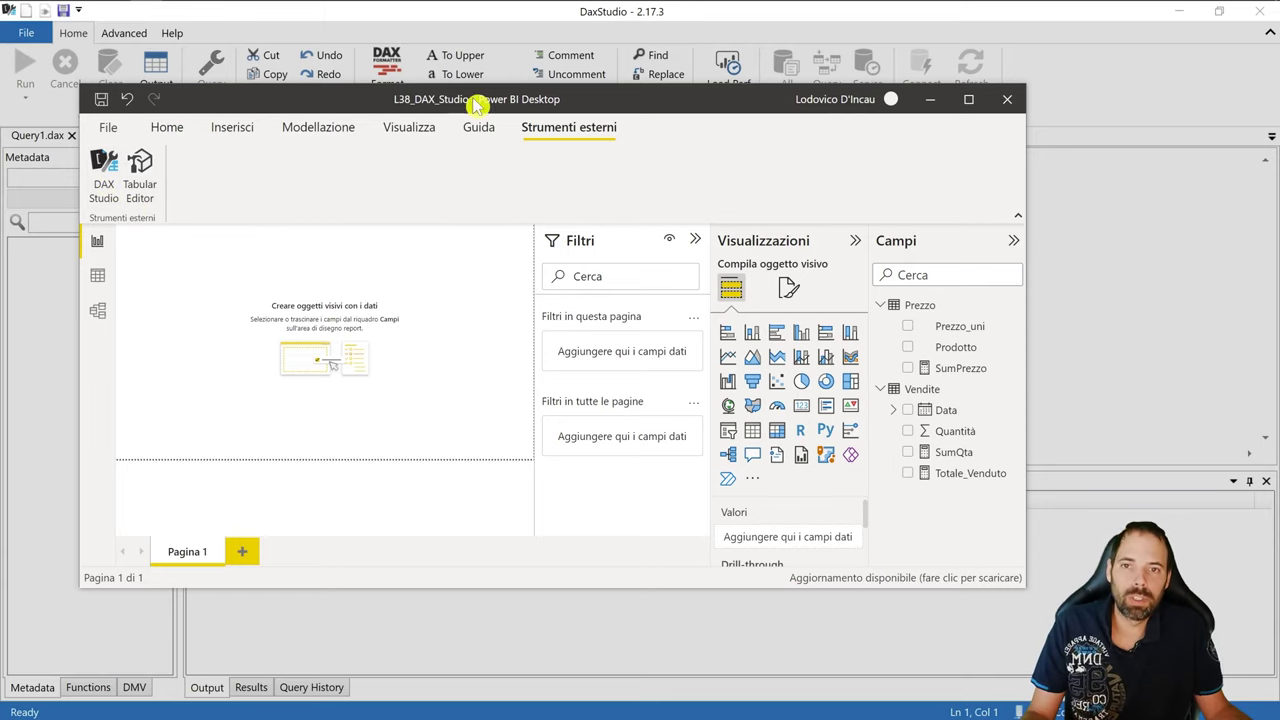
drag(478, 105, 1069, 135)
click(577, 220)
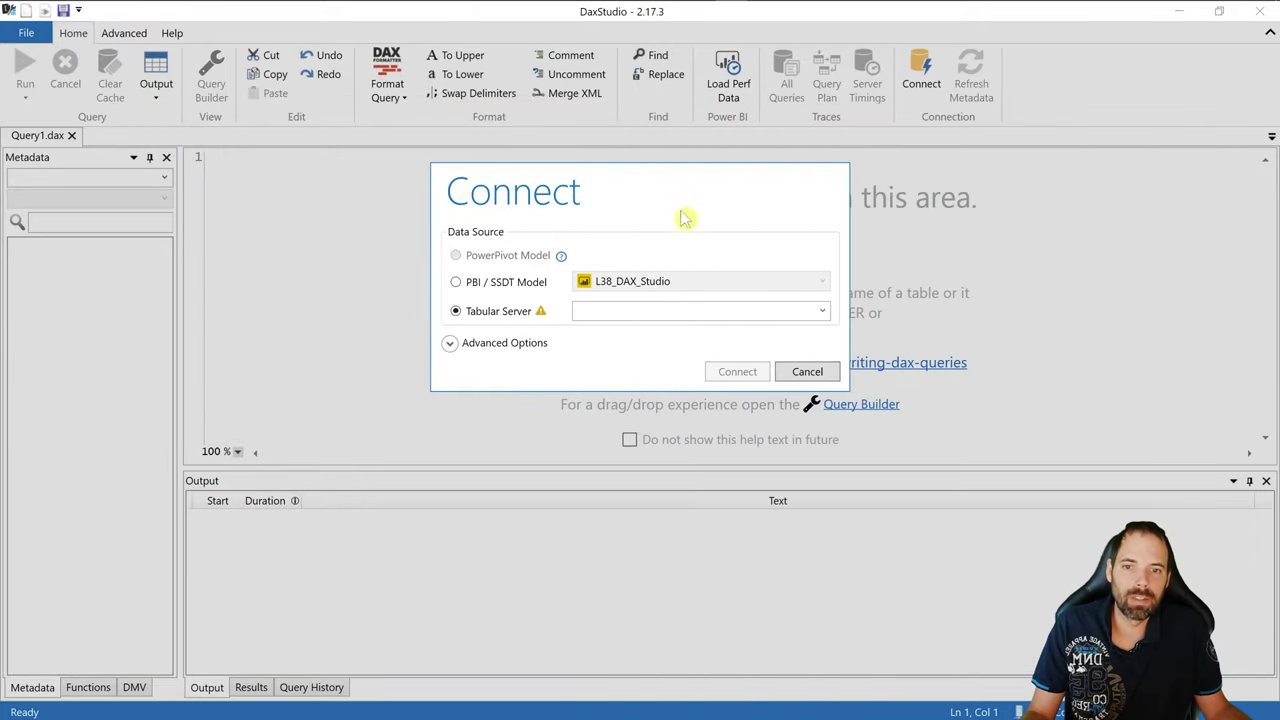
Connect DAX Studio to the PBI / SSDT model L38_DAX_Studio
click(467, 285)
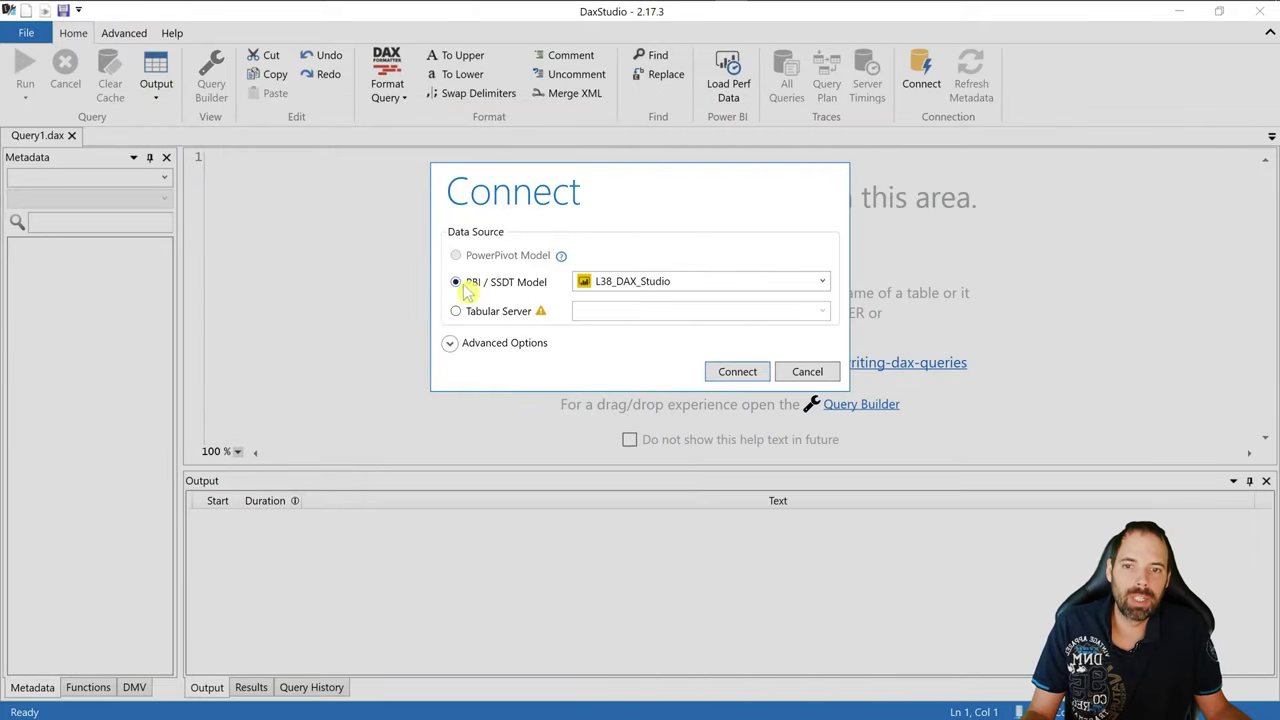
click(674, 291)
click(662, 250)
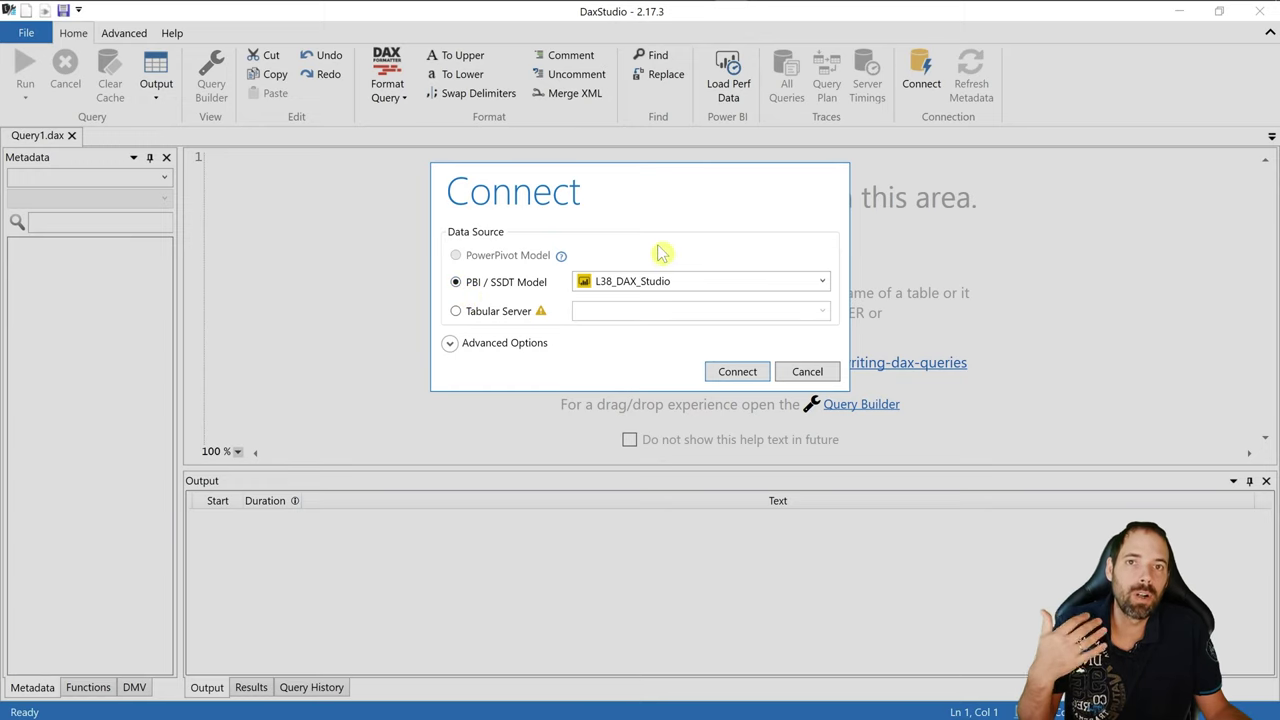
click(658, 284)
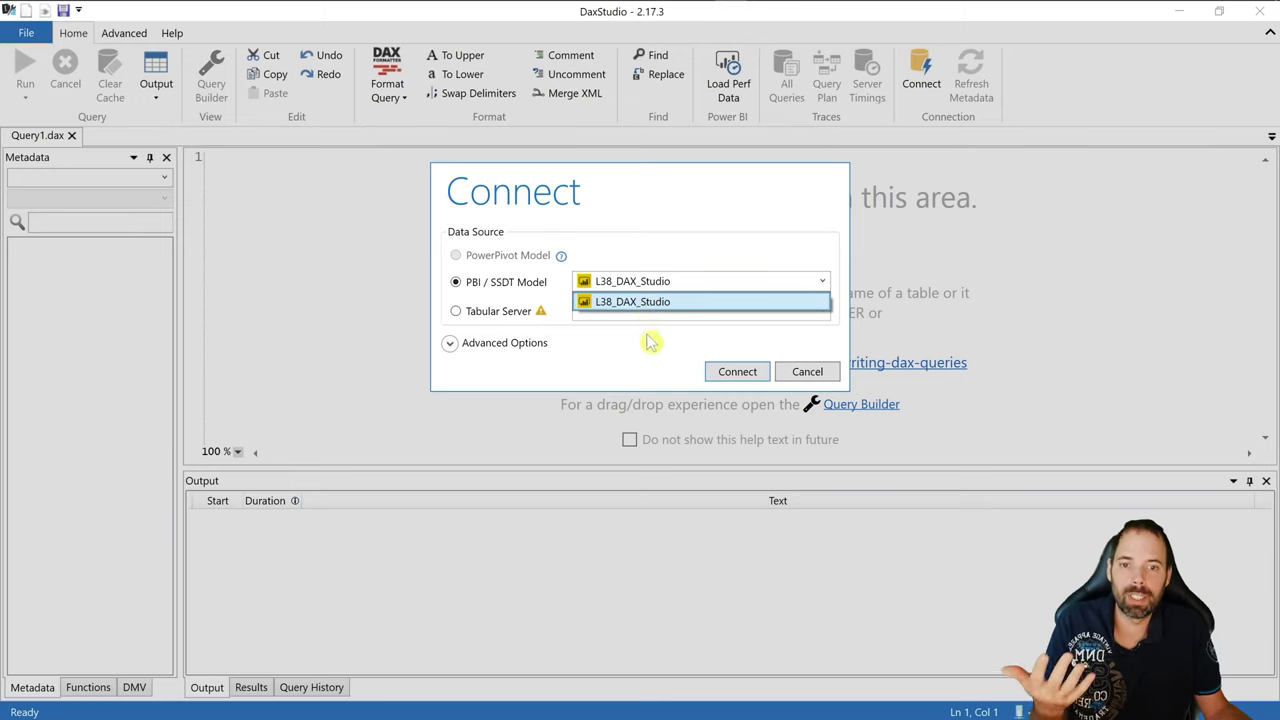
click(630, 303)
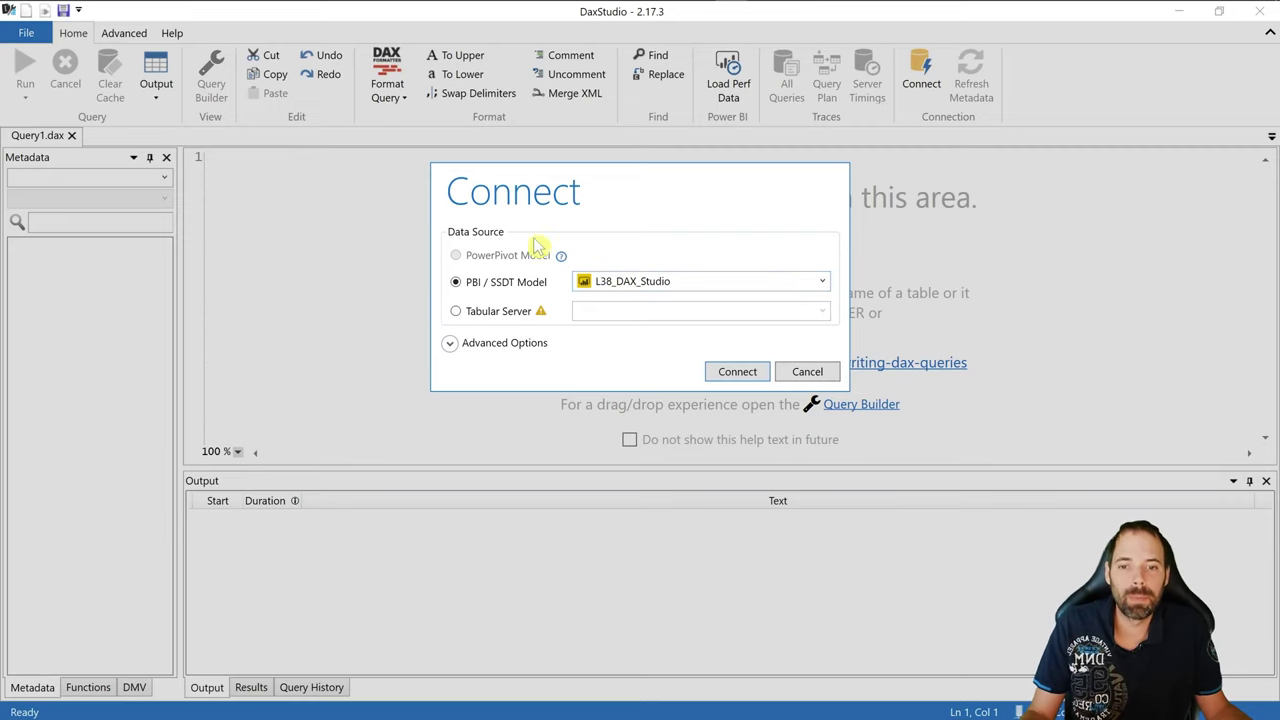
click(738, 372)
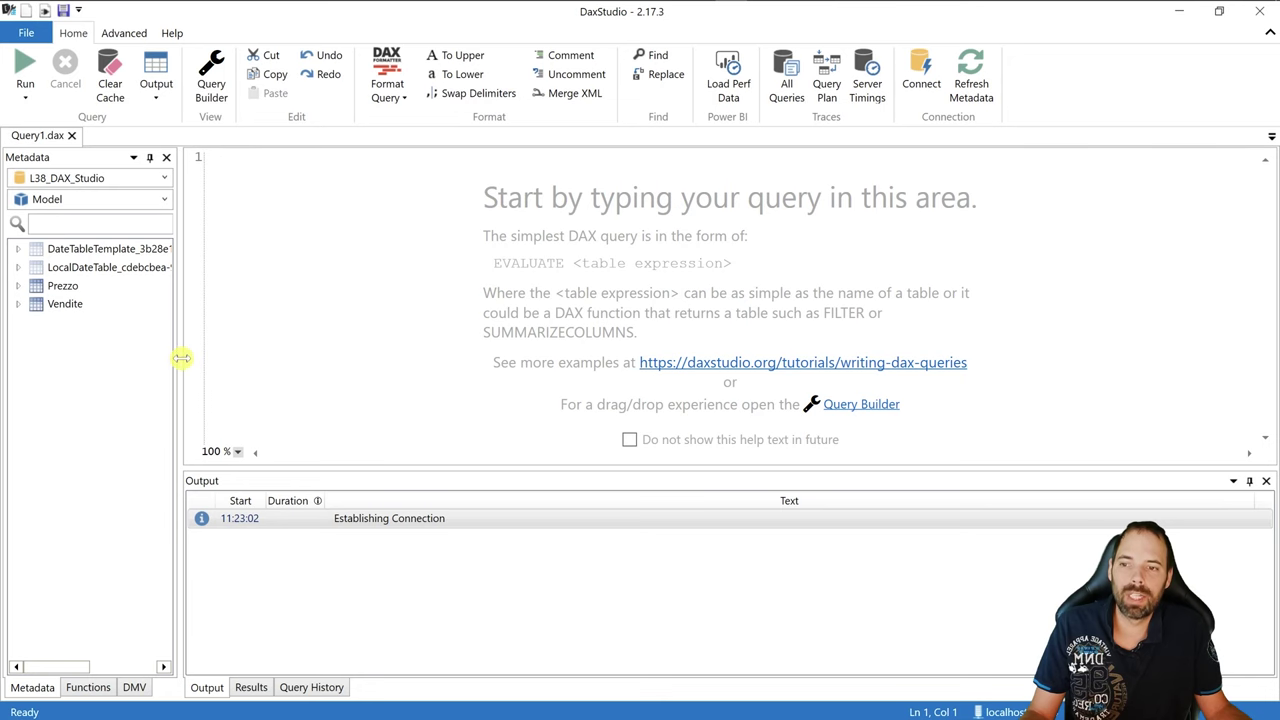
Widen the DAX Studio metadata pane and show Power BI Desktop's model view, with properties collapsed and the Vendite table aligned beside Prezzo
drag(181, 358, 249, 358)
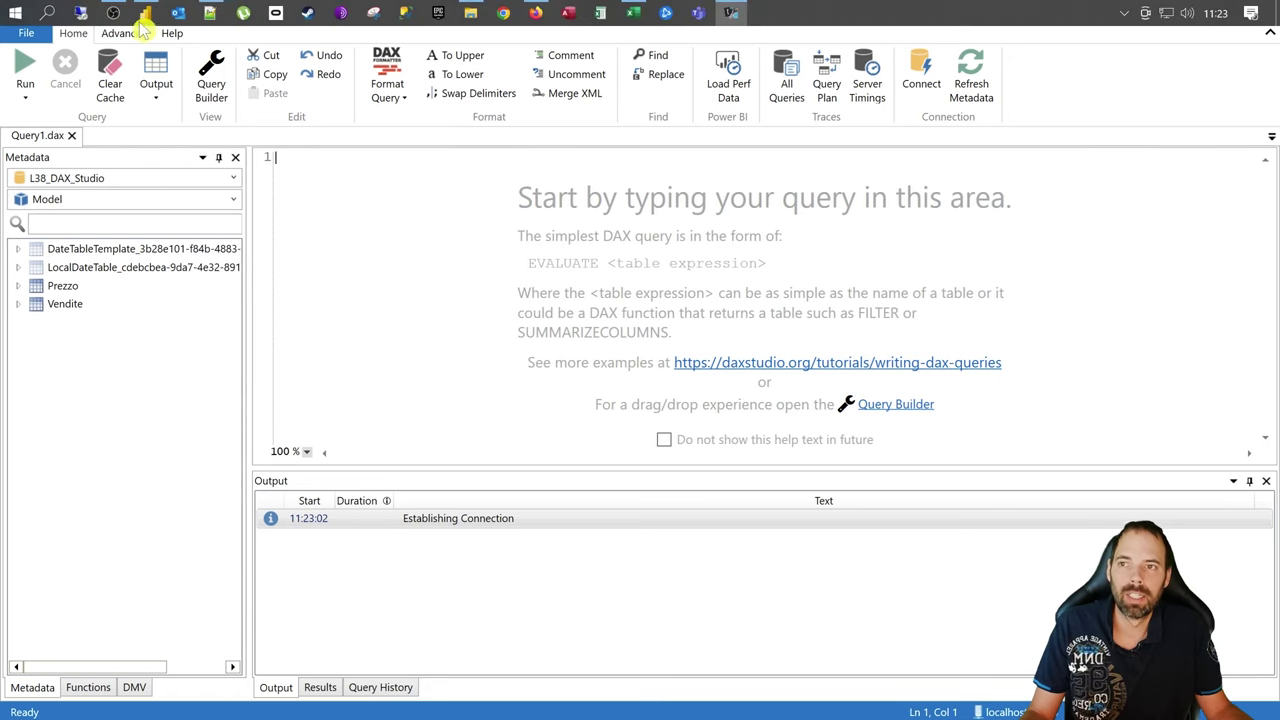
click(145, 14)
drag(940, 134, 536, 96)
click(272, 307)
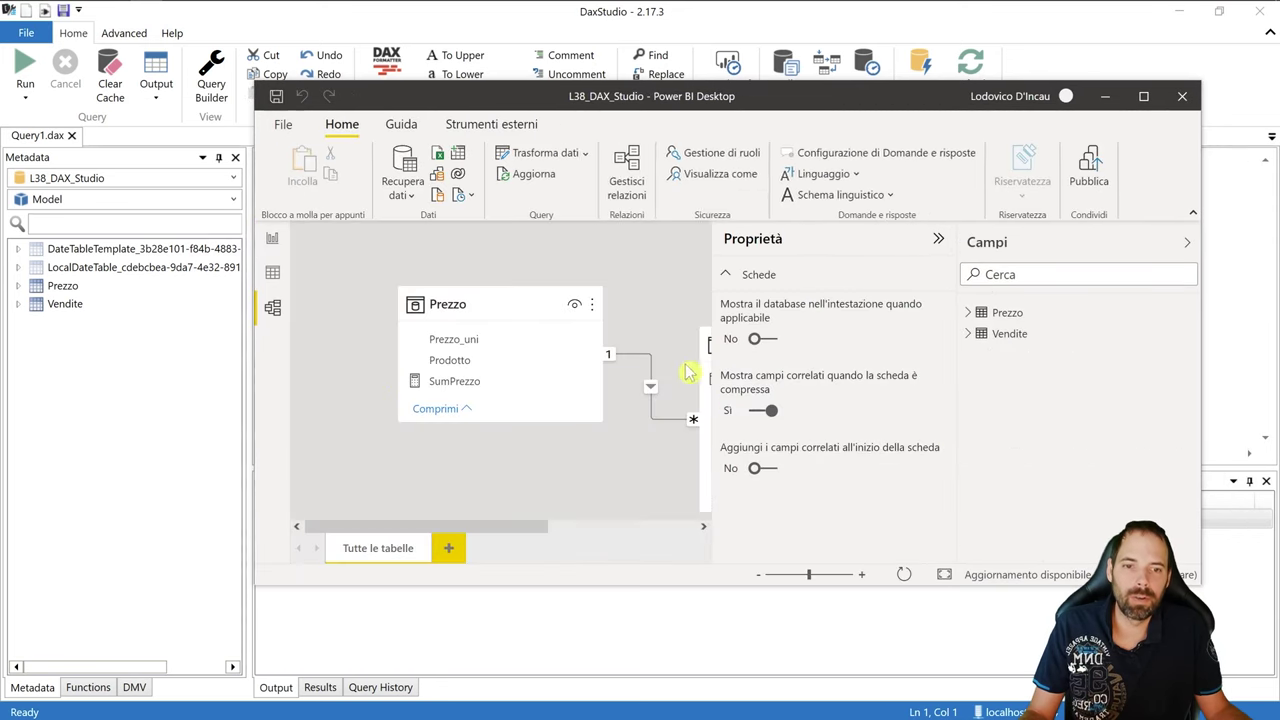
click(938, 238)
drag(751, 334, 739, 290)
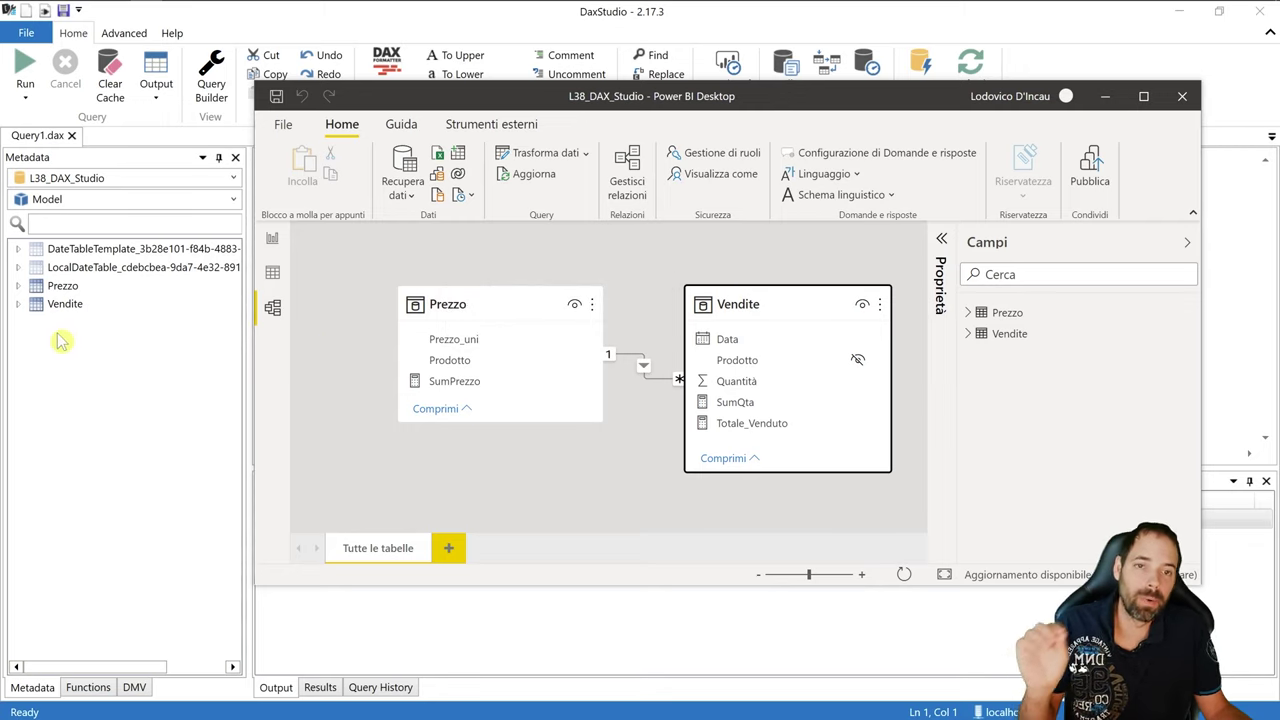
click(331, 303)
Show Power BI Desktop's external tools, and close the DAX Studio window and both browser tabs
click(505, 125)
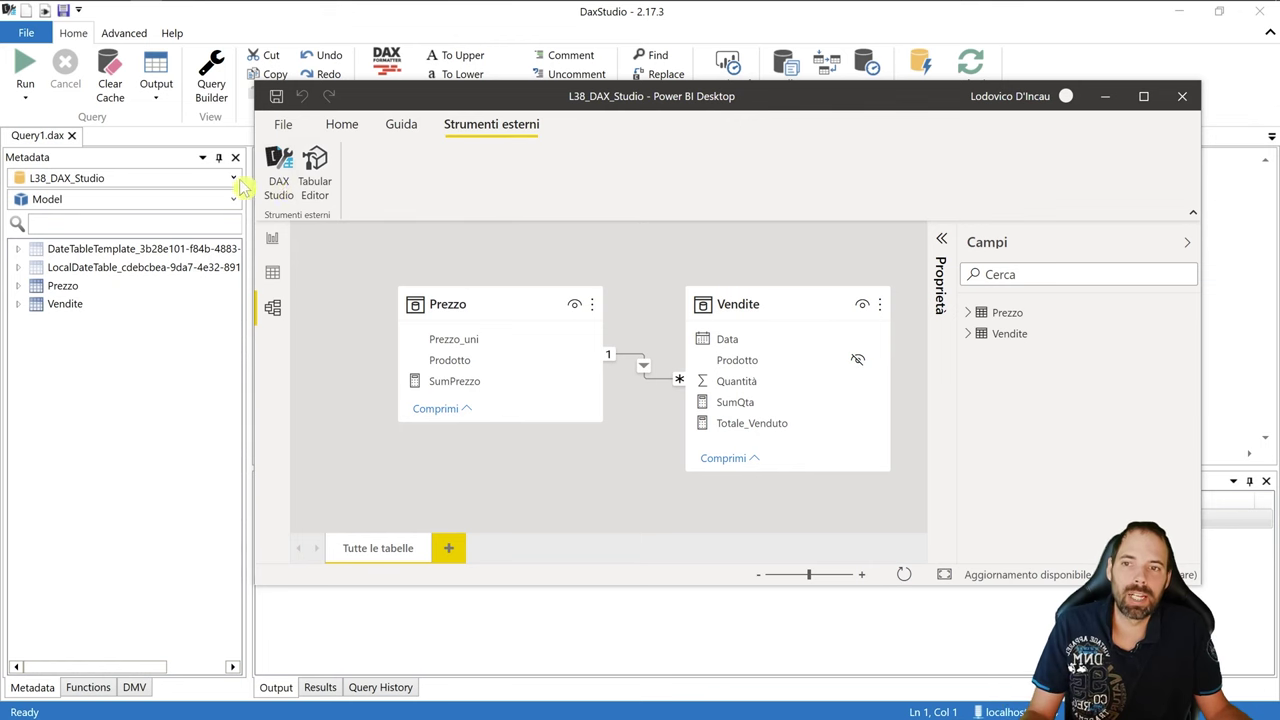
click(279, 172)
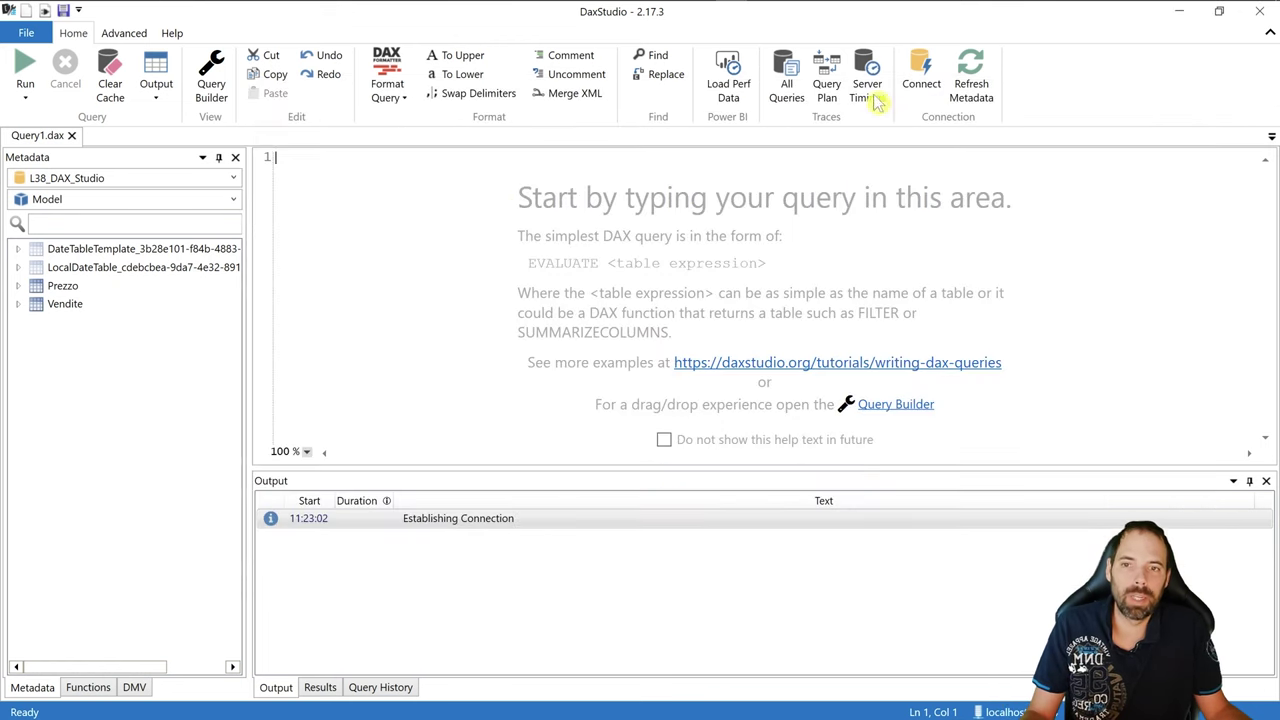
click(1259, 11)
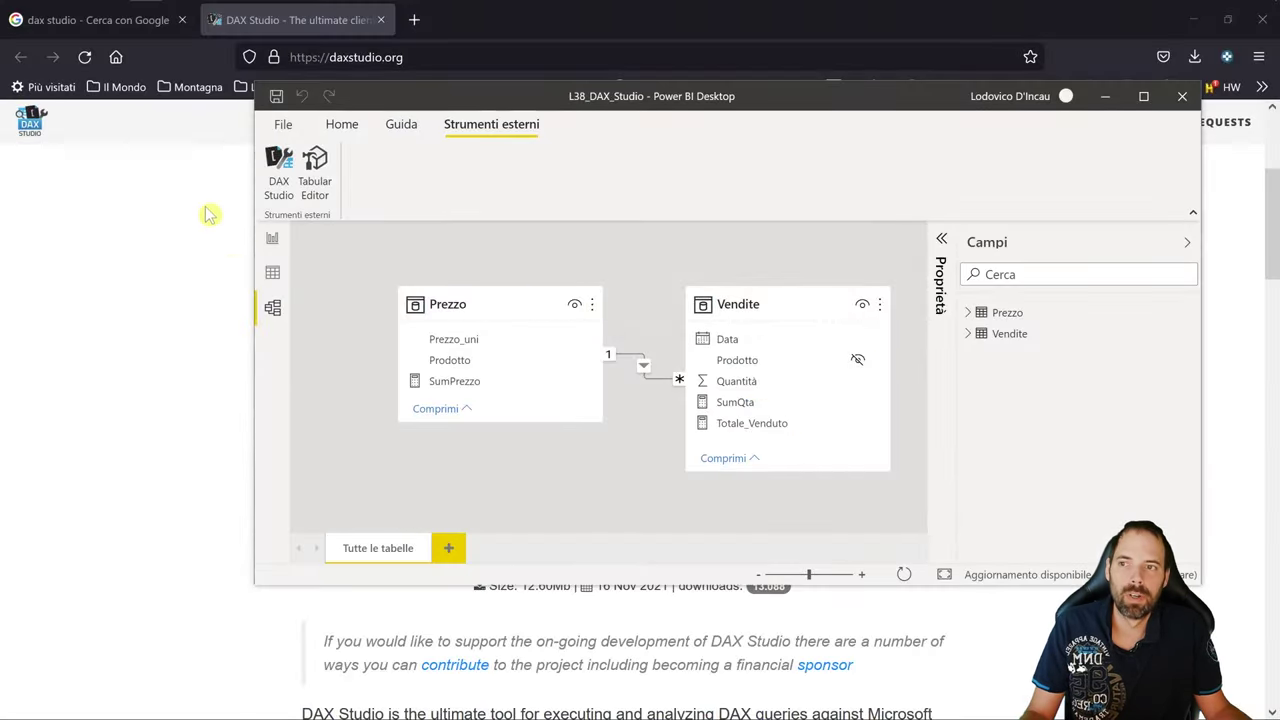
click(380, 20)
click(182, 20)
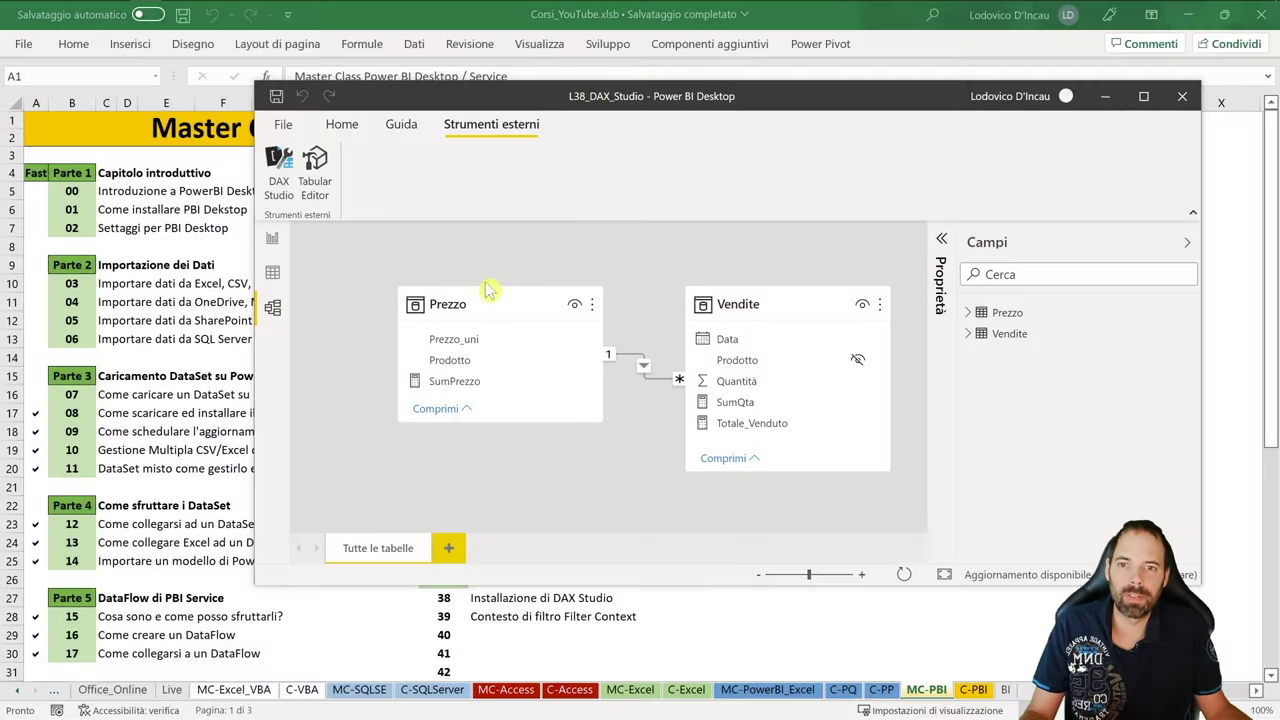
Minimize the Excel workbook, maximize Power BI Desktop and launch DAX Studio from its external tools
click(1187, 14)
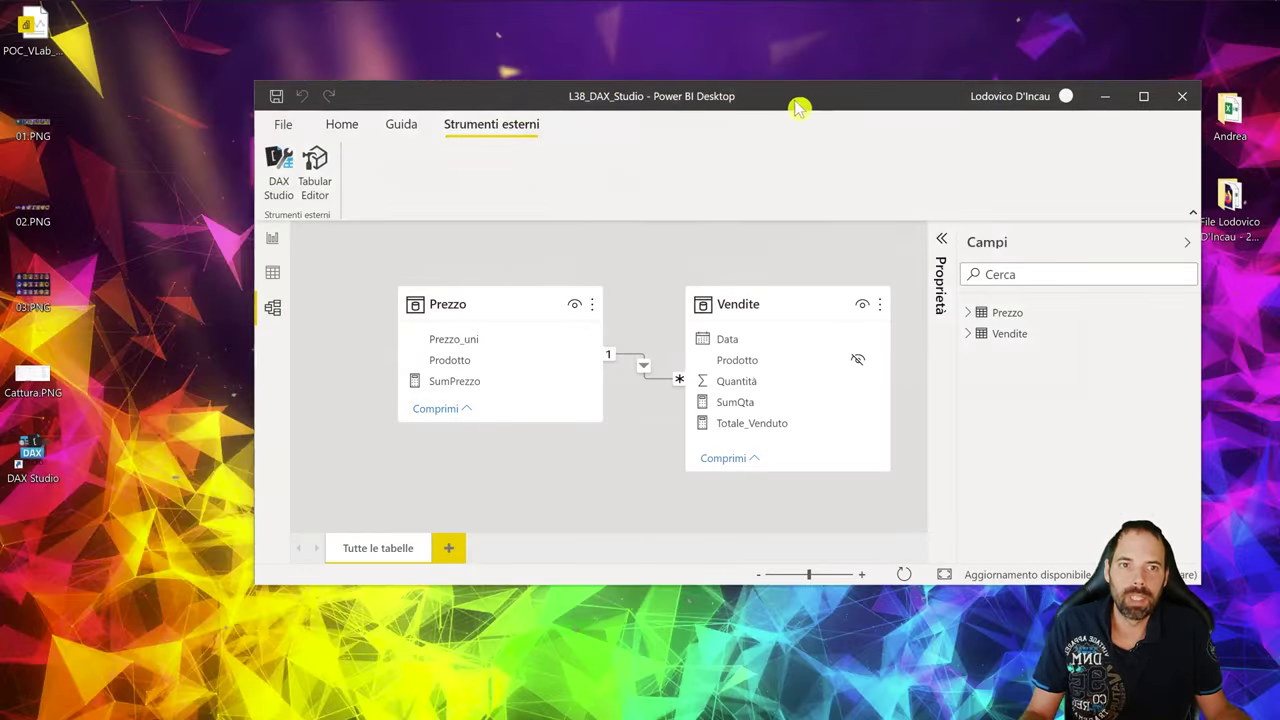
double_click(796, 102)
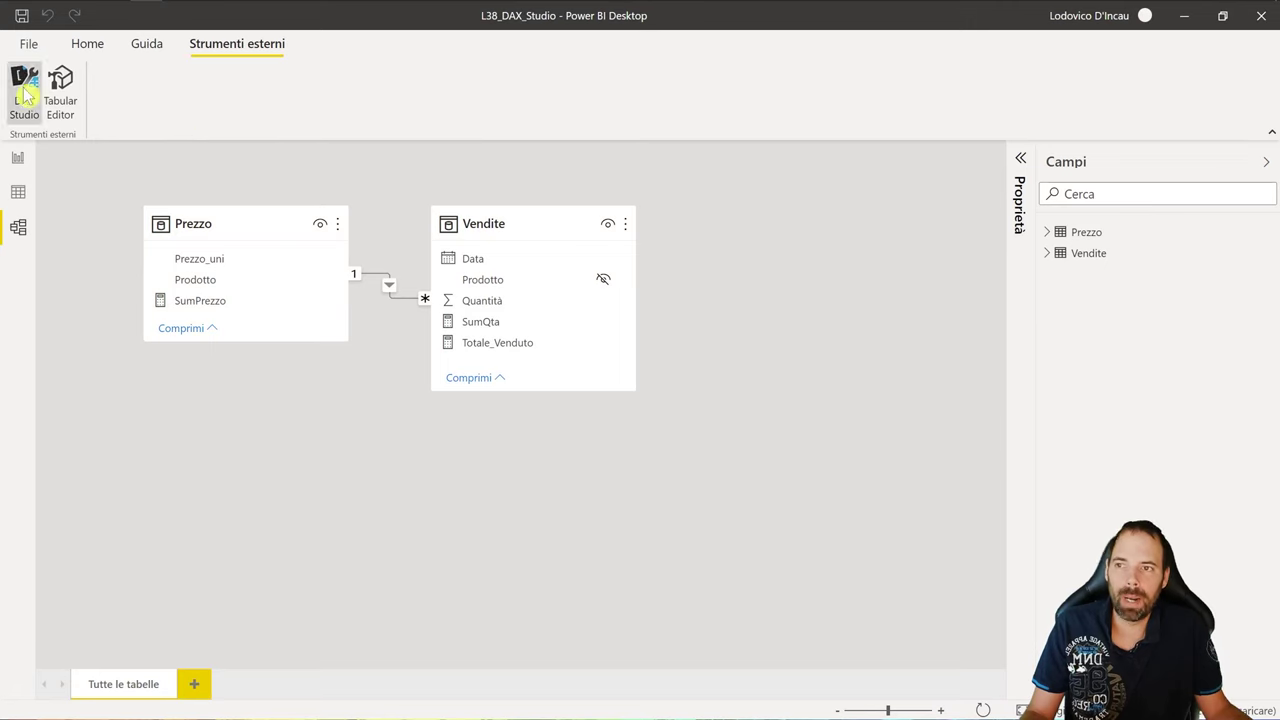
click(26, 95)
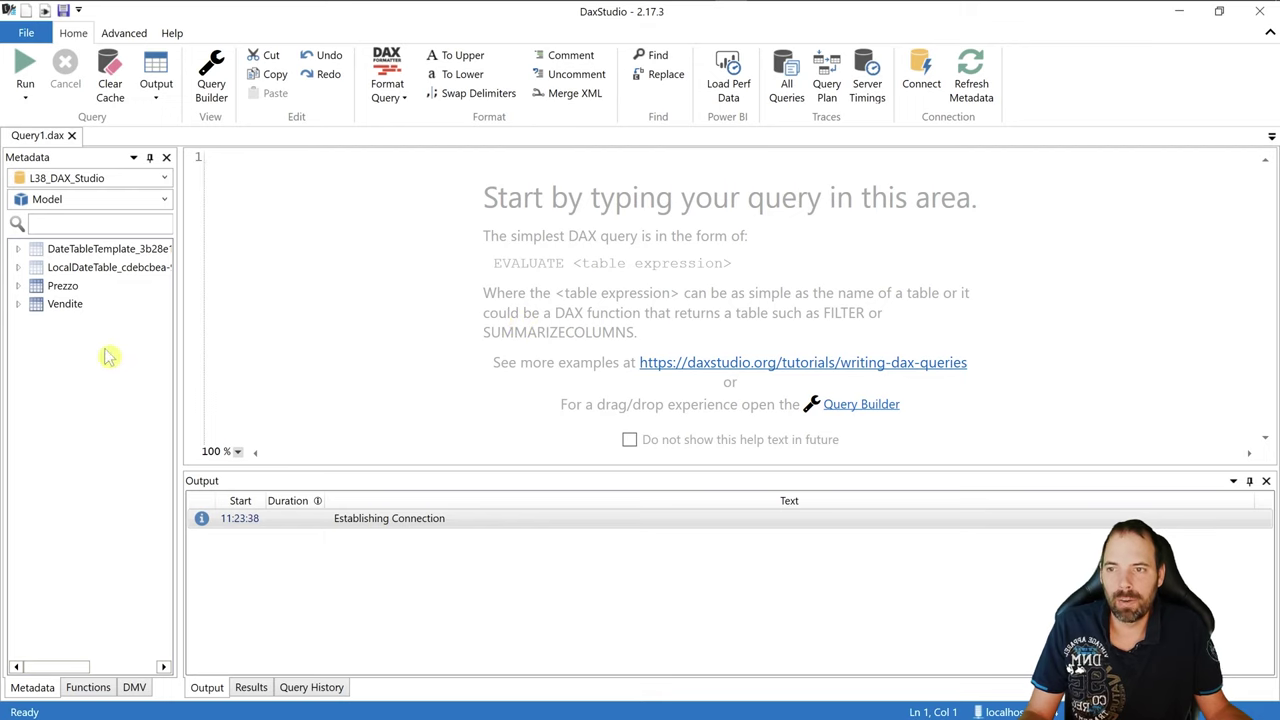
Open the Query Builder, expand the Prezzo and Vendite tables, and add Prezzo's Prodotto column and SumPrezzo measure to the query output
click(213, 80)
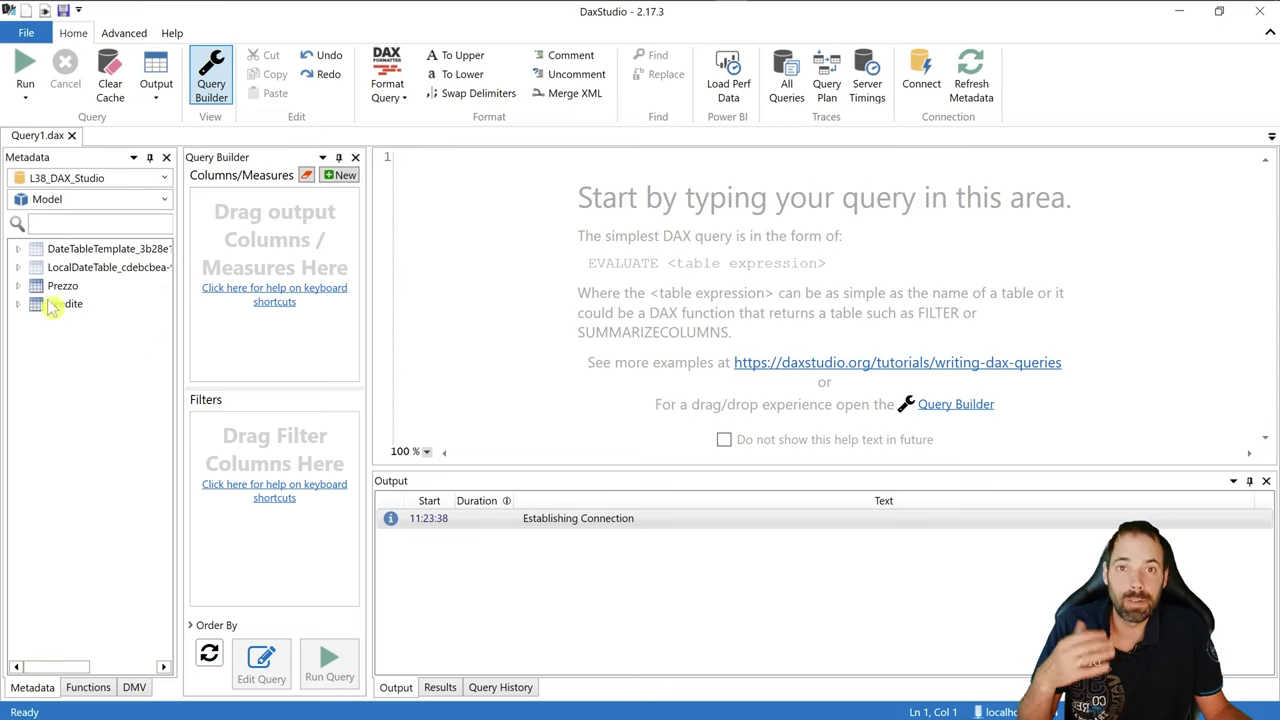
click(17, 287)
click(18, 360)
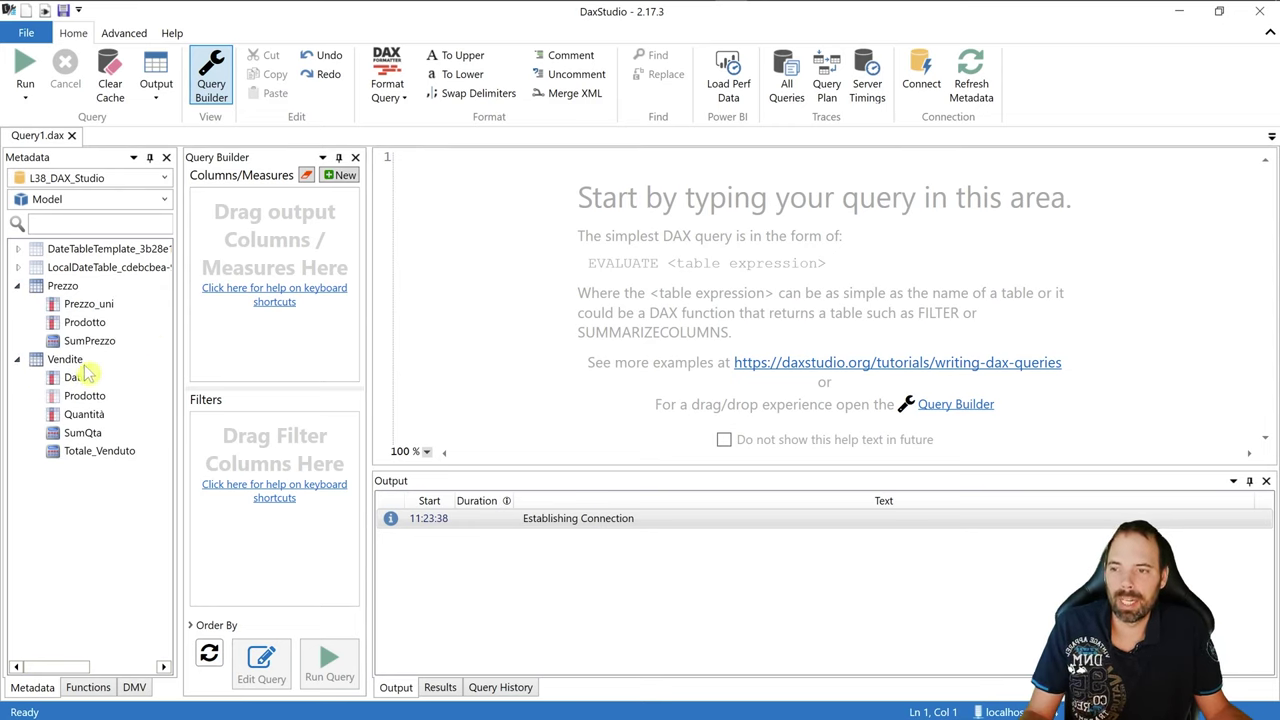
drag(72, 322, 240, 252)
drag(74, 341, 237, 289)
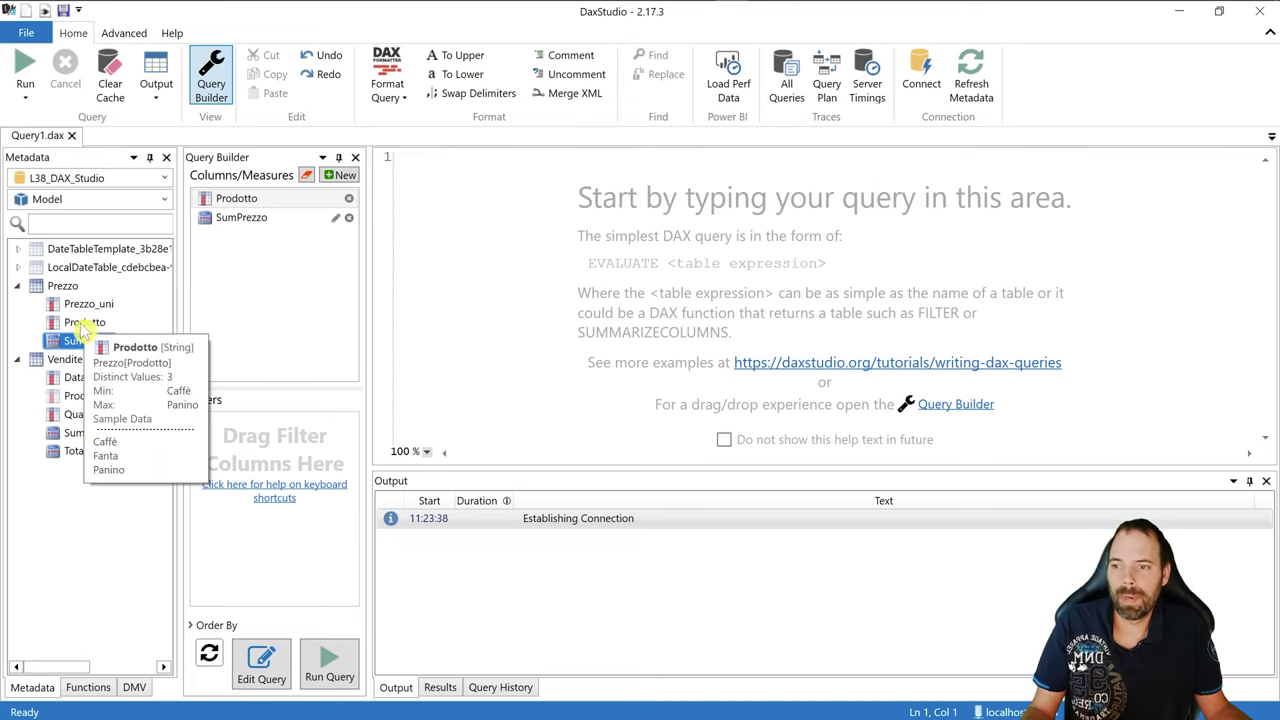
Add a filter on Prezzo's Prodotto column with the condition Contains "Fanta" and run the query
drag(84, 323, 250, 477)
click(240, 441)
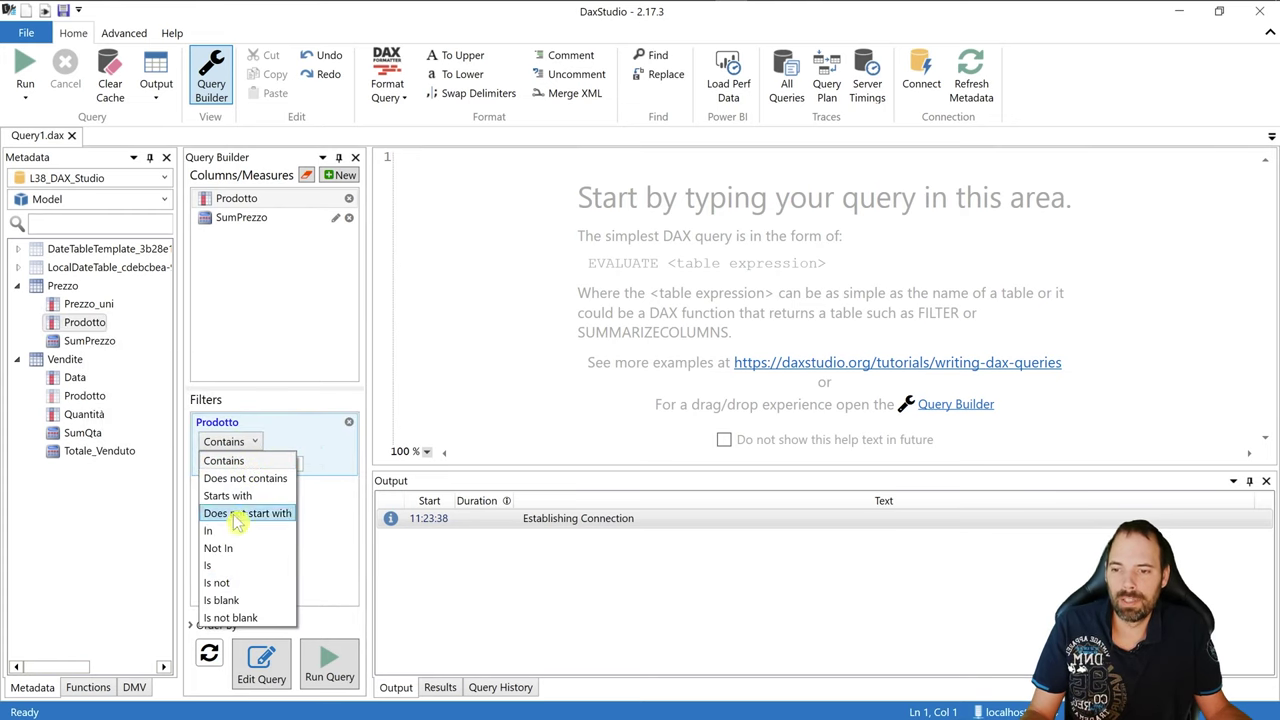
click(241, 463)
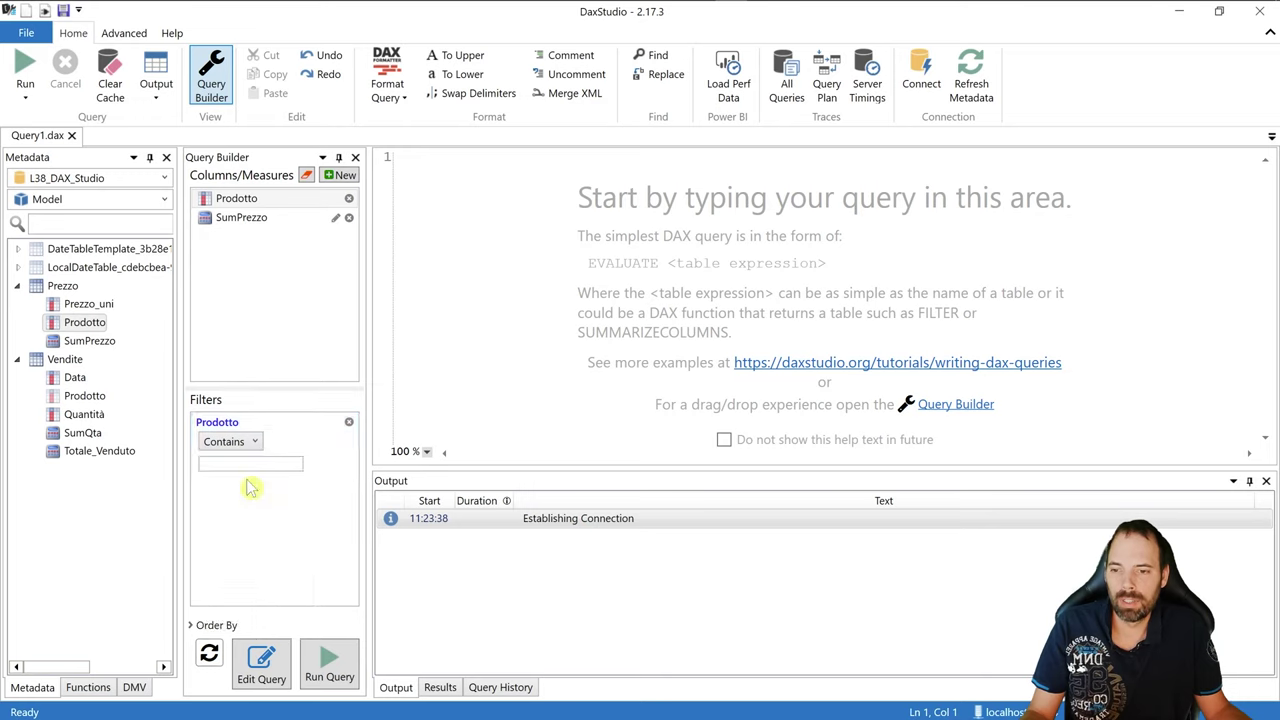
click(242, 465)
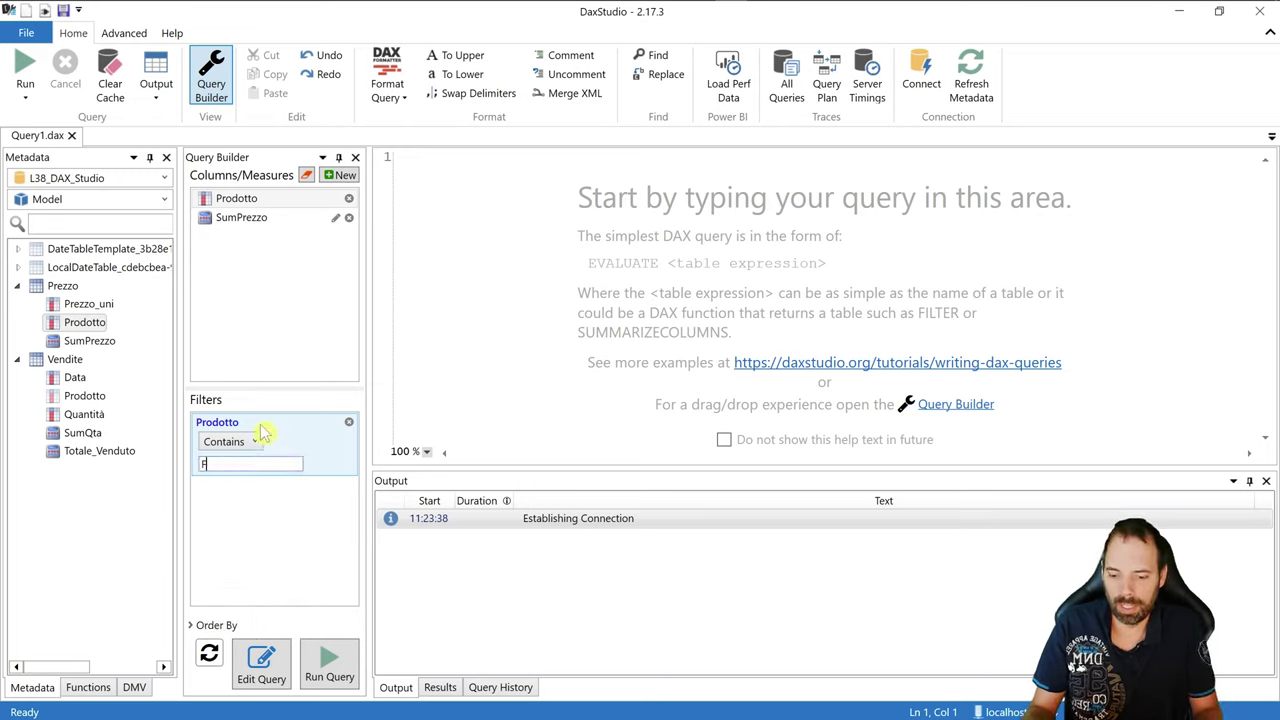
click(256, 443)
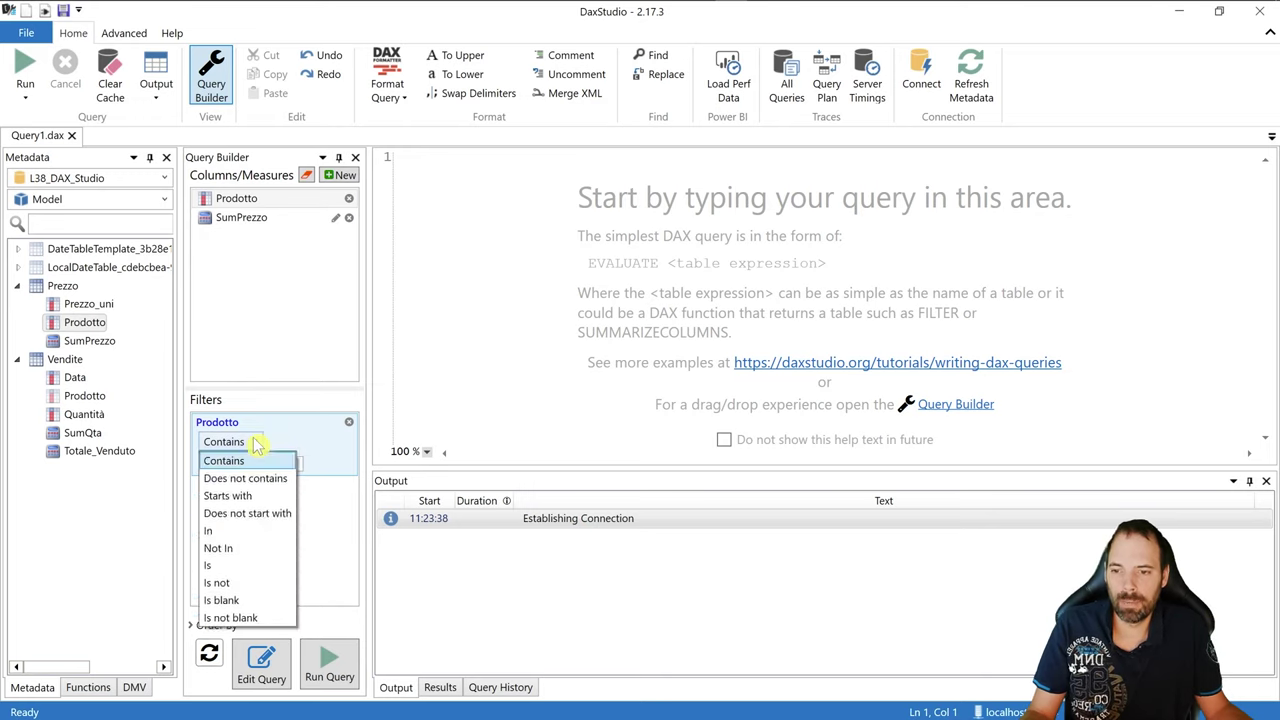
click(256, 446)
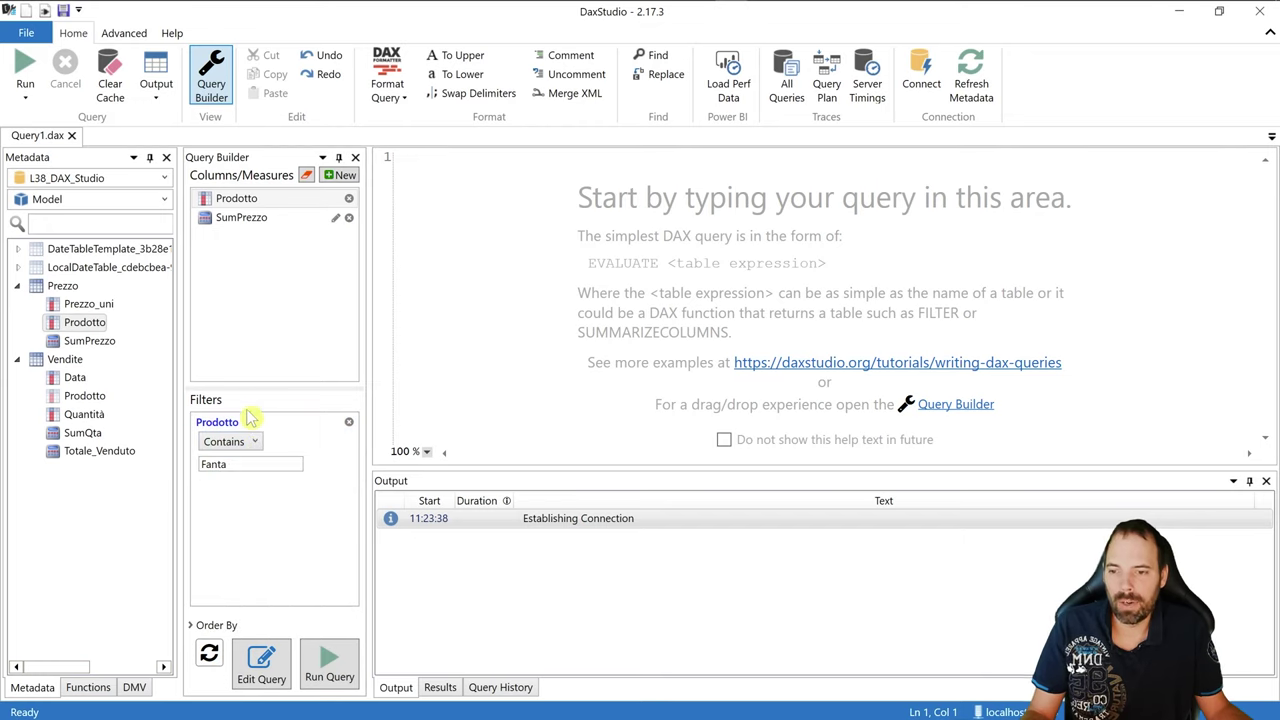
click(332, 666)
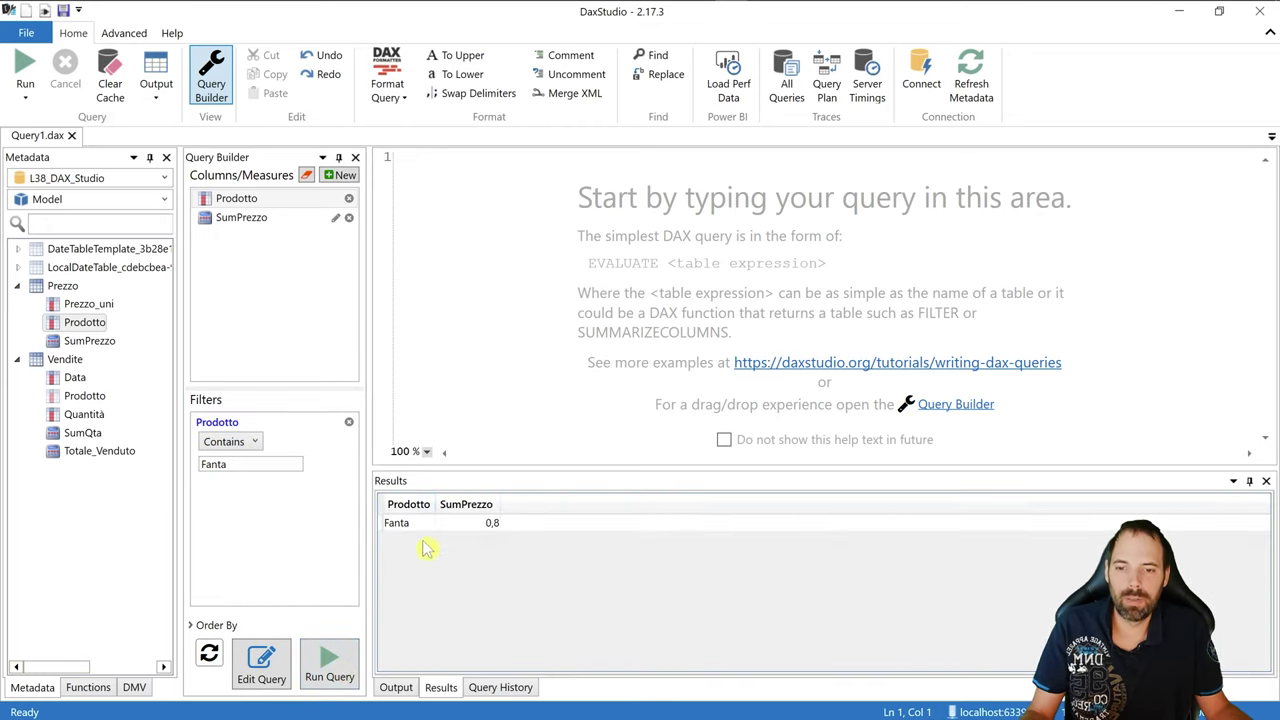
Enlarge the query editor and results grid to 200% zoom
click(424, 451)
click(405, 534)
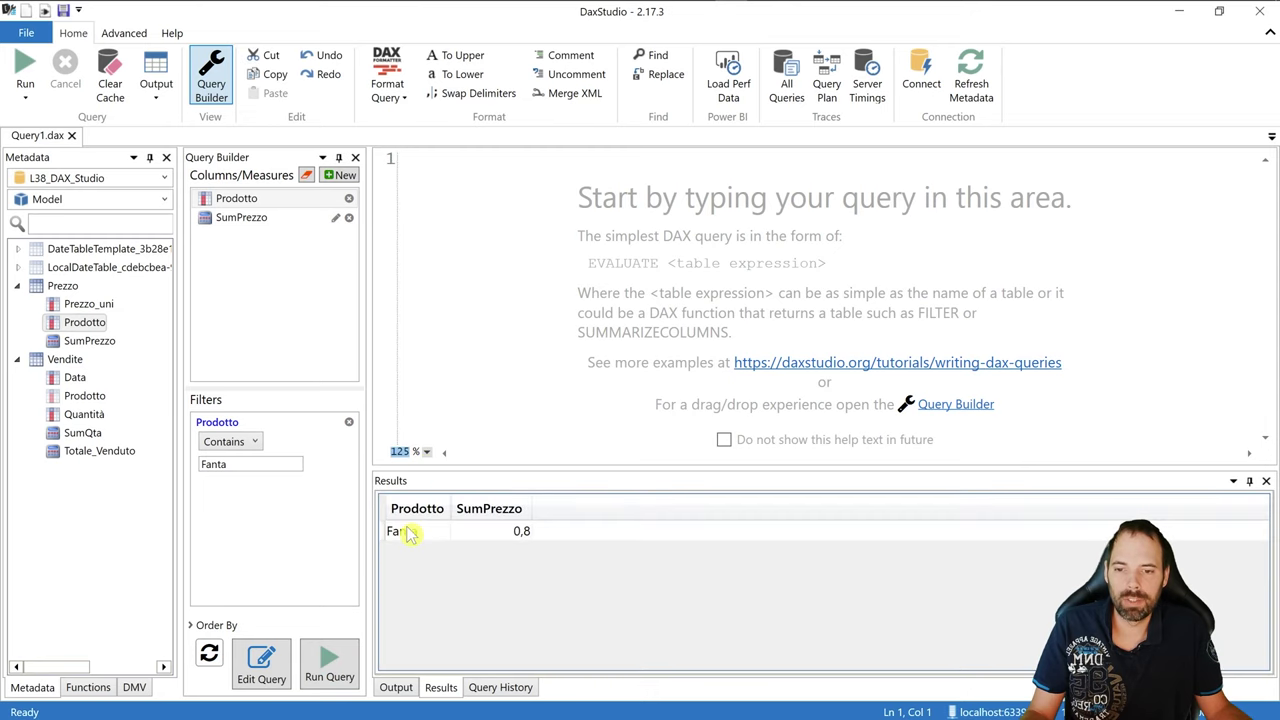
click(424, 451)
click(410, 568)
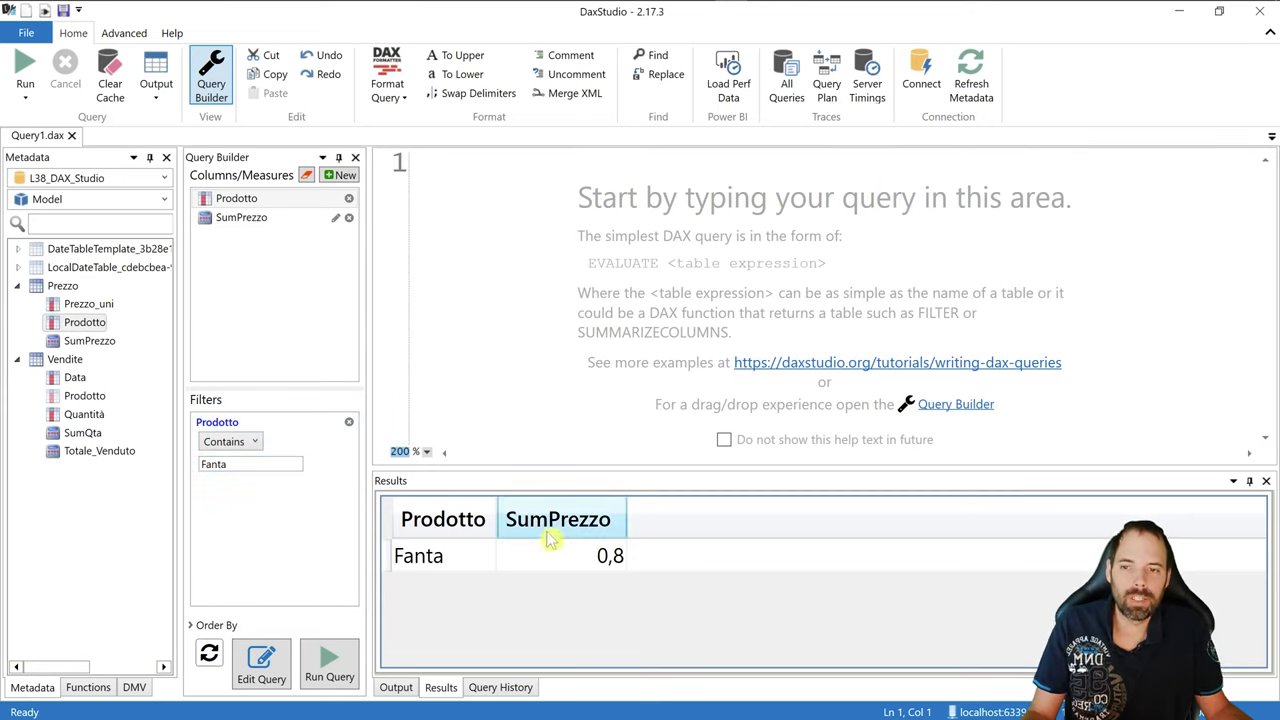
Remove the Prodotto filter, rerun the query, and generate its DAX code in the editor
click(350, 423)
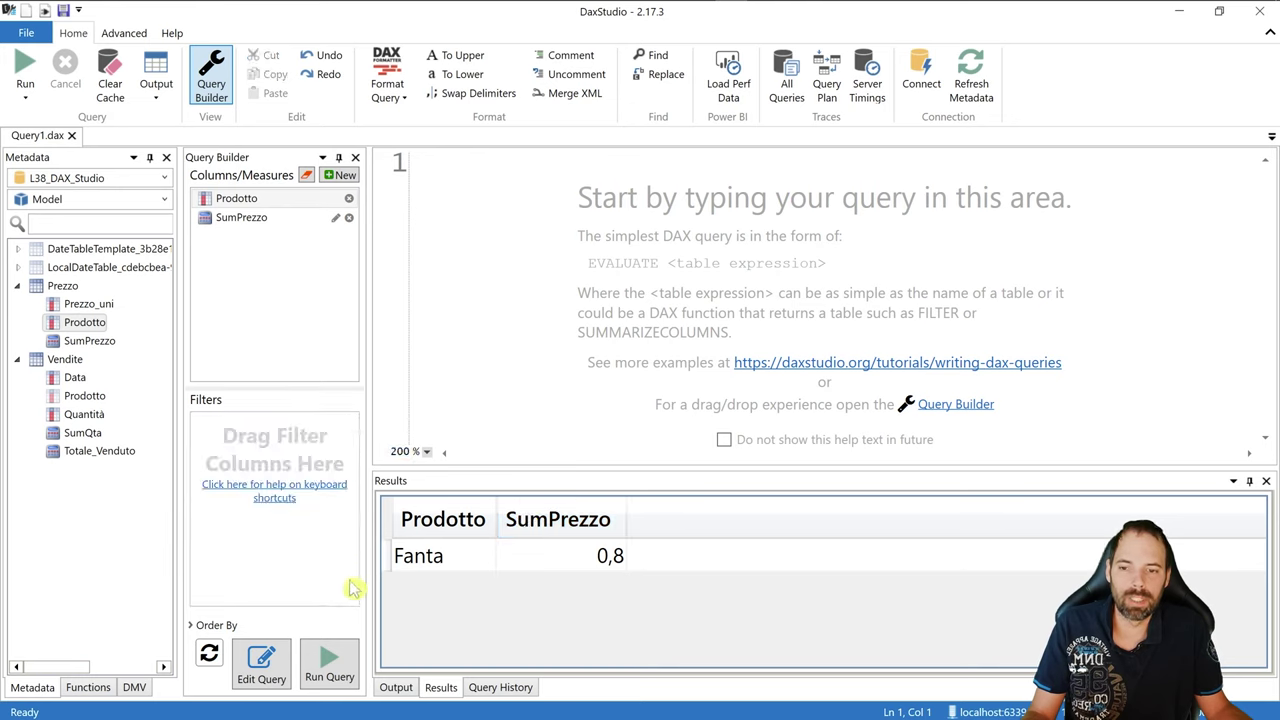
click(329, 665)
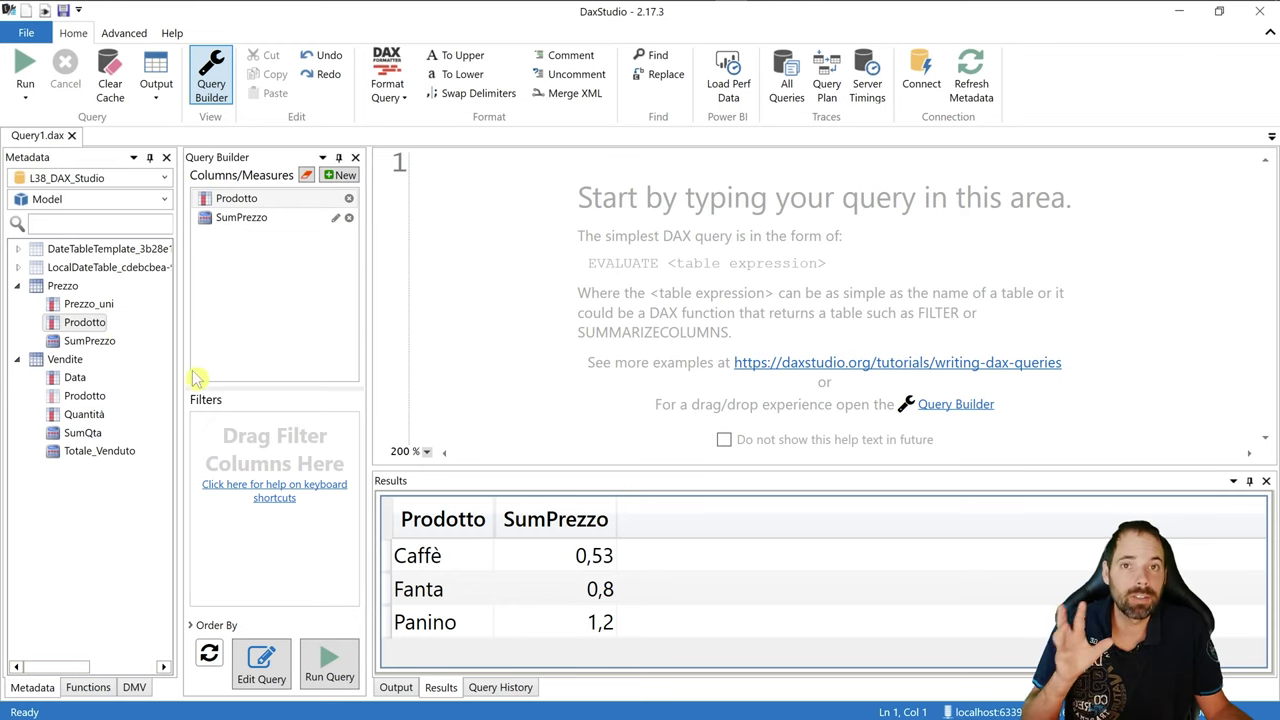
click(262, 668)
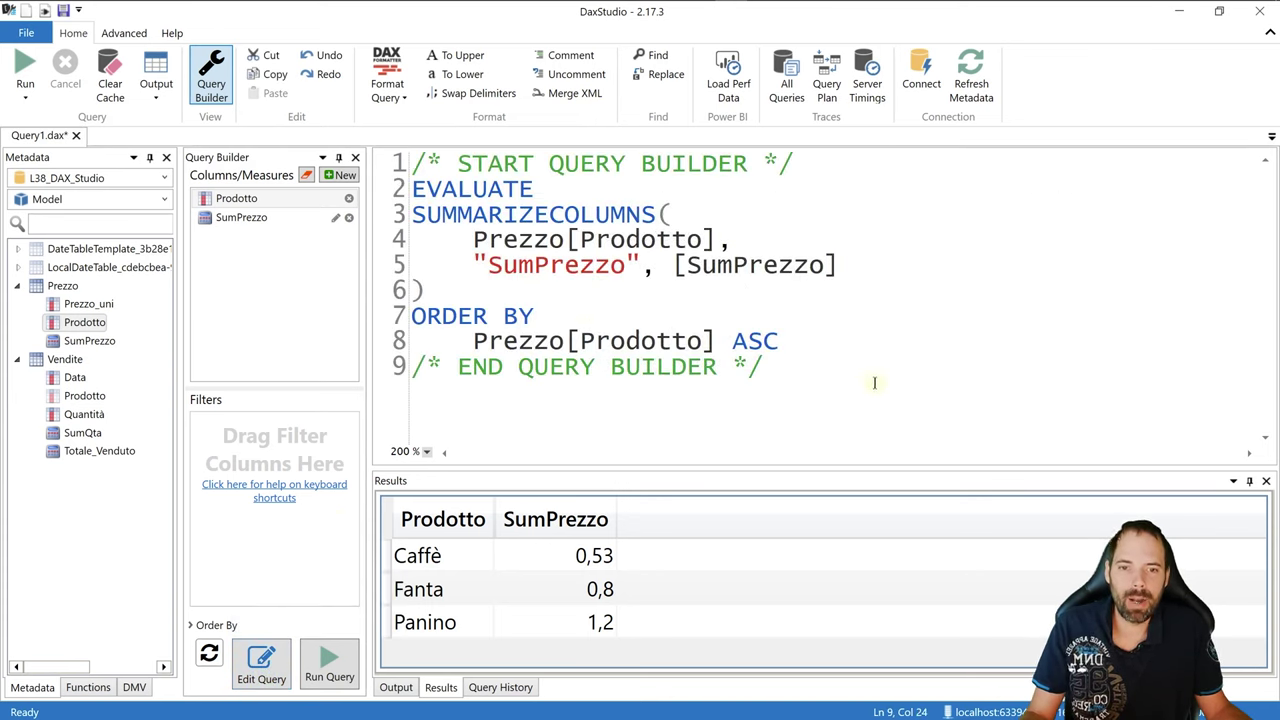
Examine the generated DAX, highlighting the whole query, the block from SUMMARIZECOLUMNS to ASC, and the EVALUATE keyword
drag(874, 383, 412, 160)
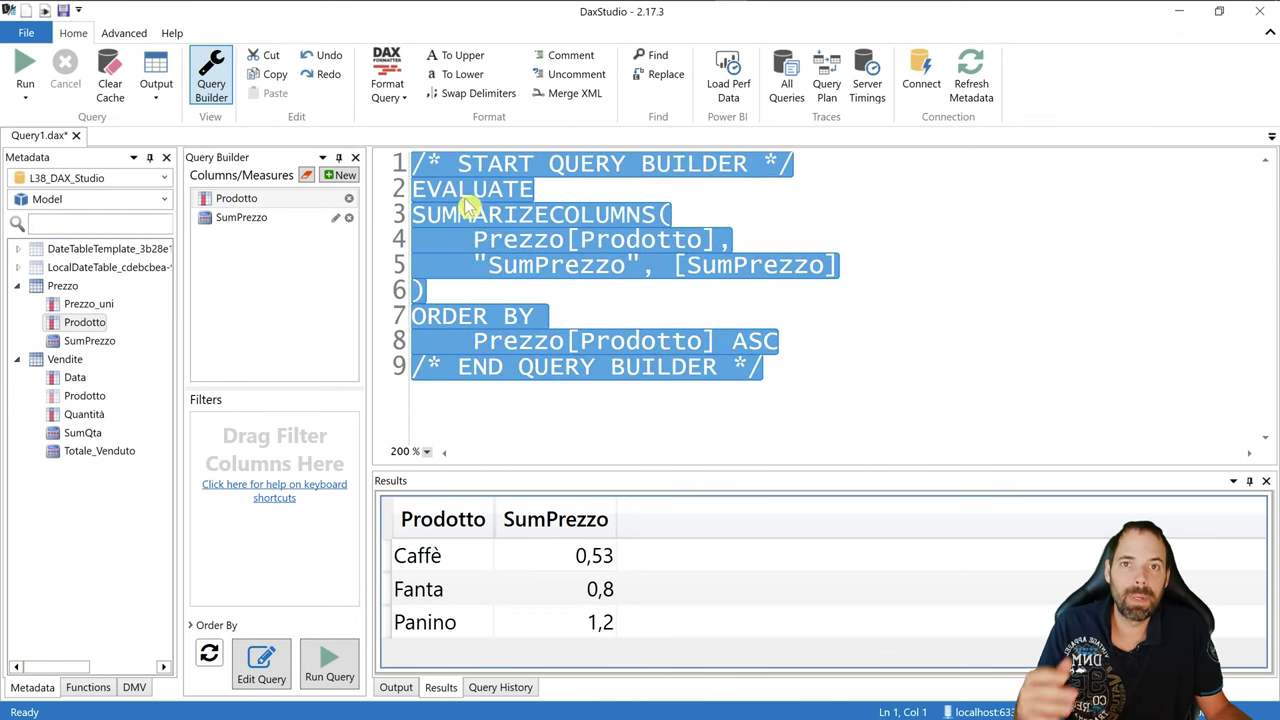
click(640, 376)
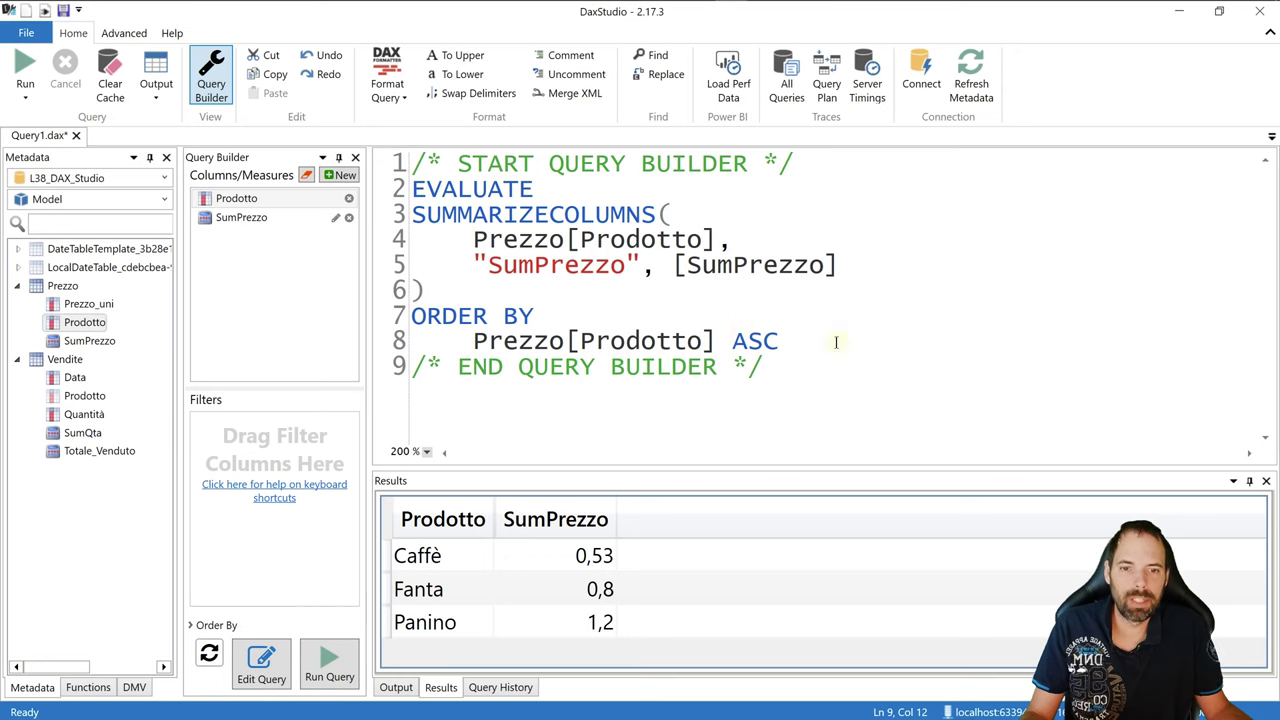
drag(809, 341, 410, 213)
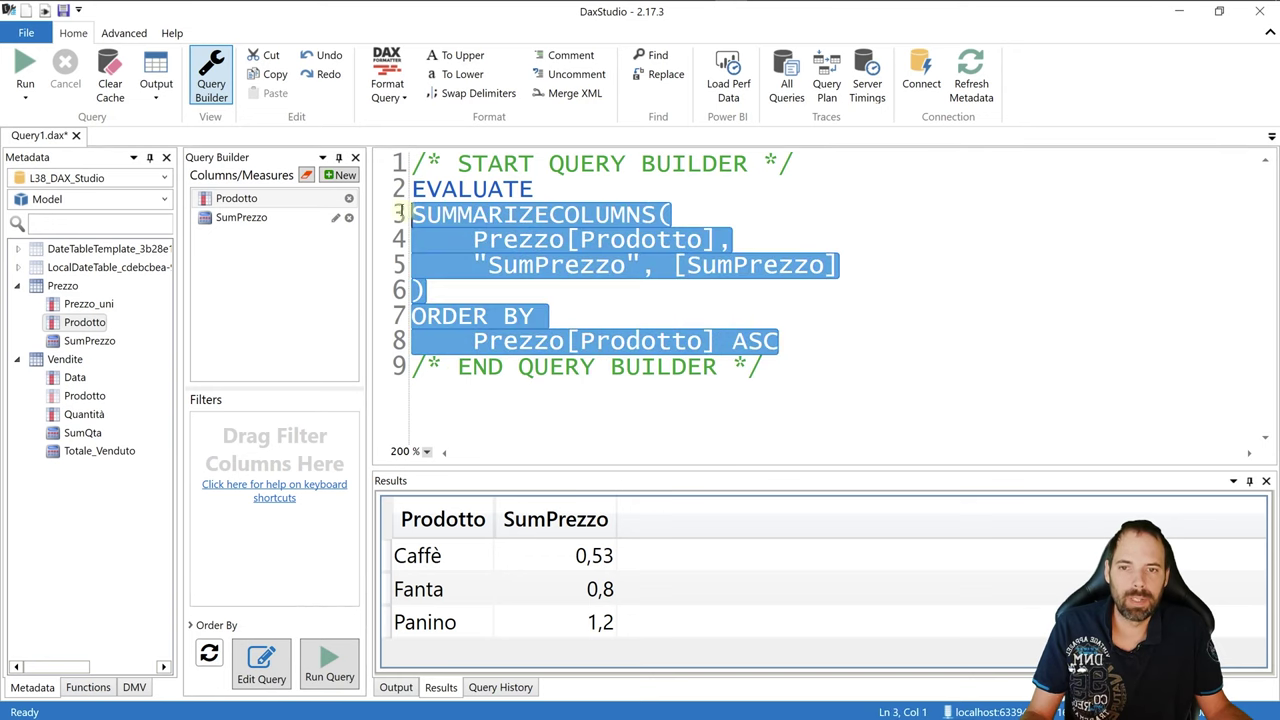
click(555, 293)
drag(536, 189, 412, 189)
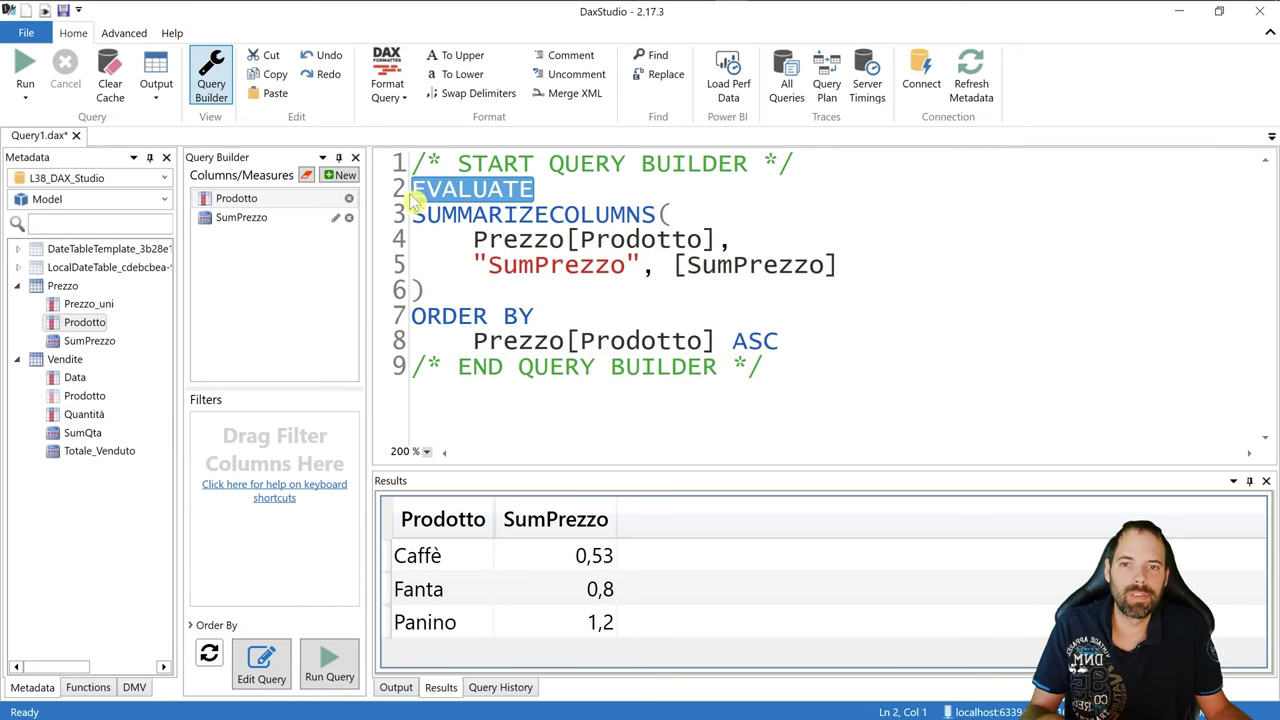
click(596, 265)
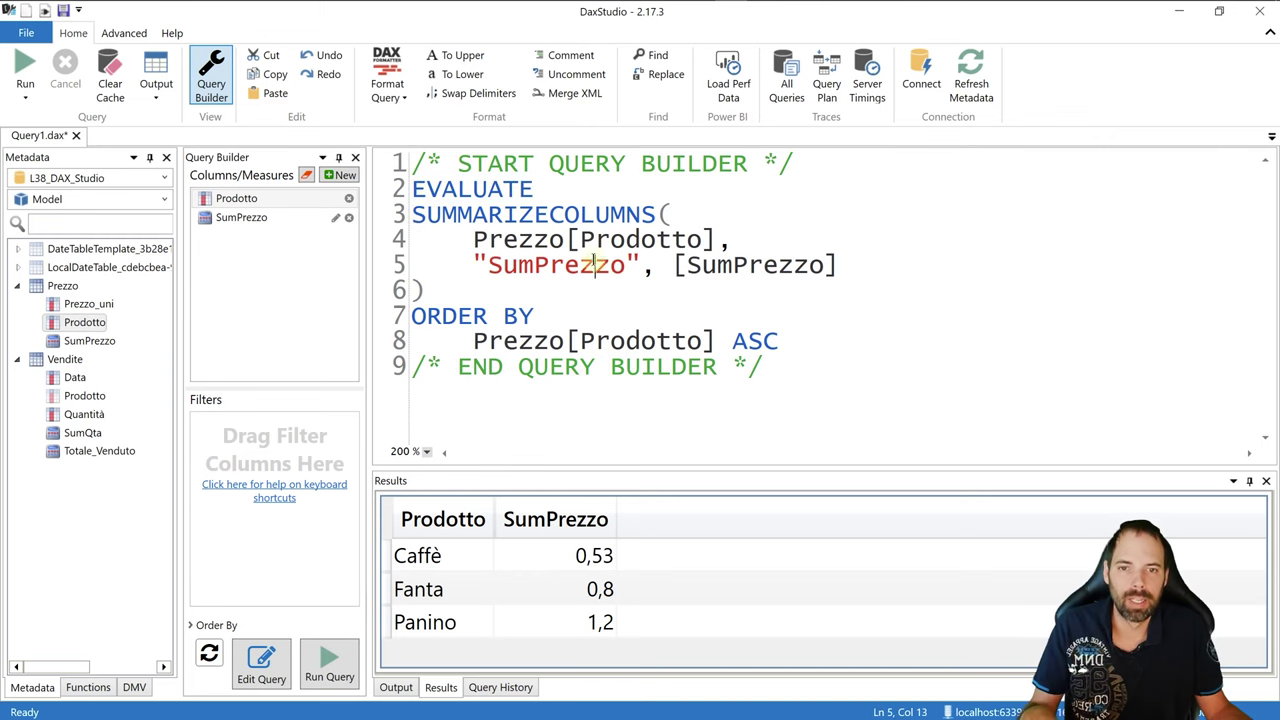
Copy the query code from SUMMARIZECOLUMNS through the ORDER BY clause, without EVALUATE and the Query Builder comments
drag(815, 343, 412, 213)
key(ctrl+c)
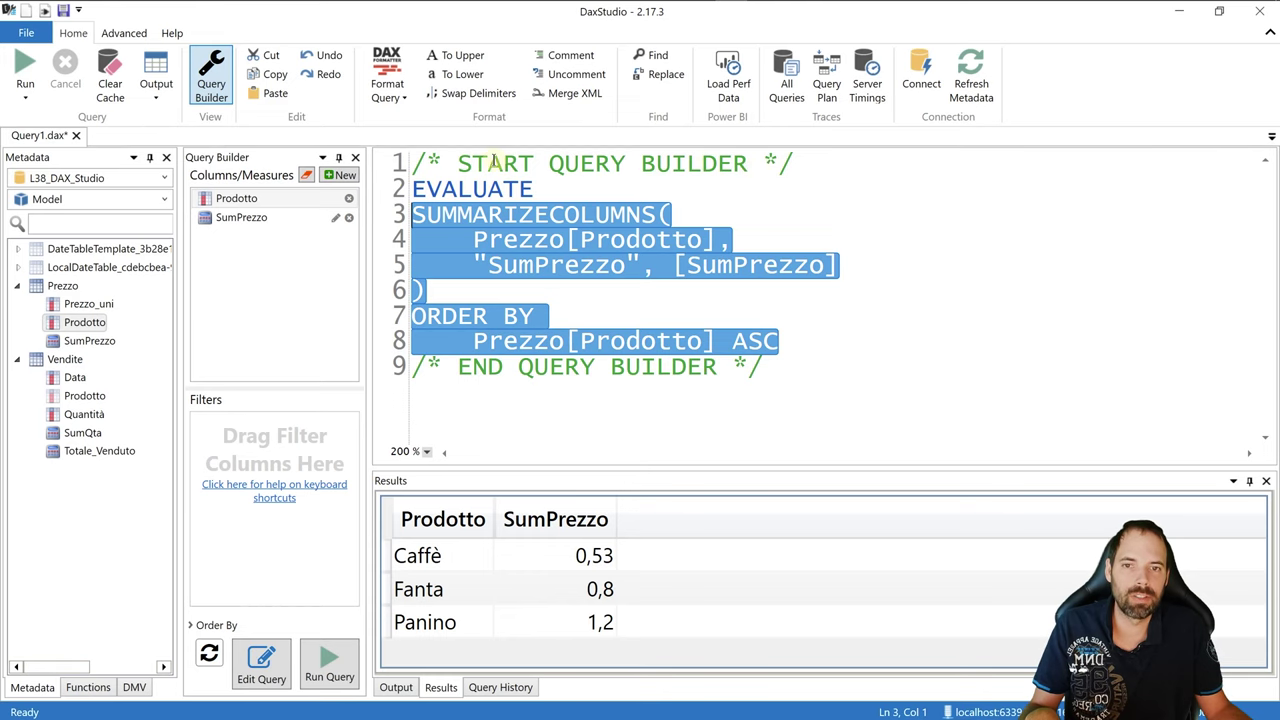
click(588, 266)
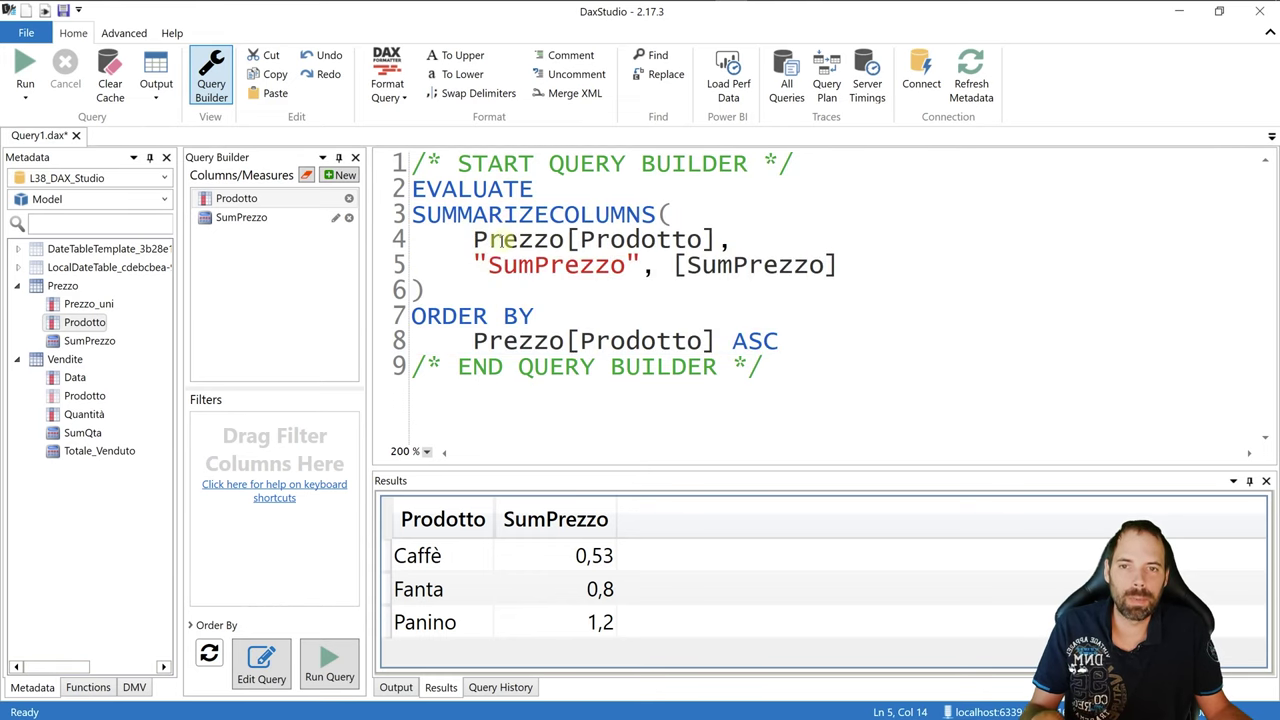
Switch to Power BI Desktop's data view, start a new calculated table named TbTest, and paste the copied DAX as its formula
click(146, 14)
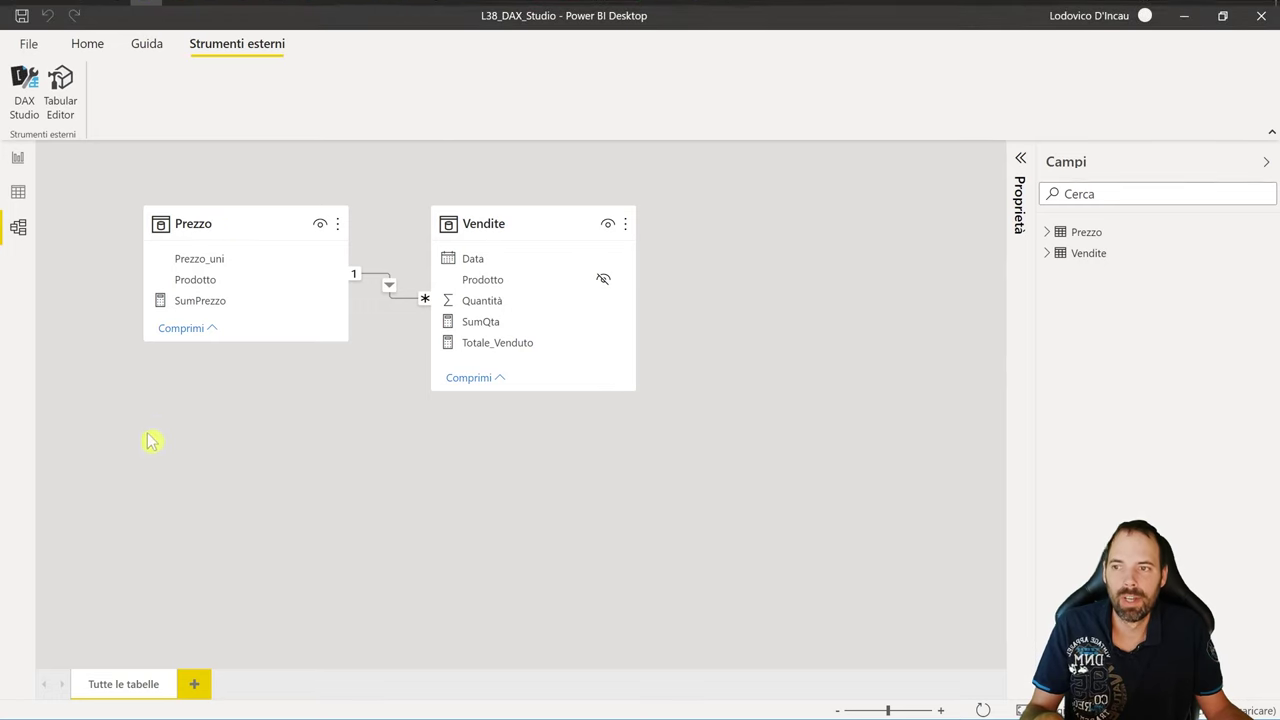
click(18, 191)
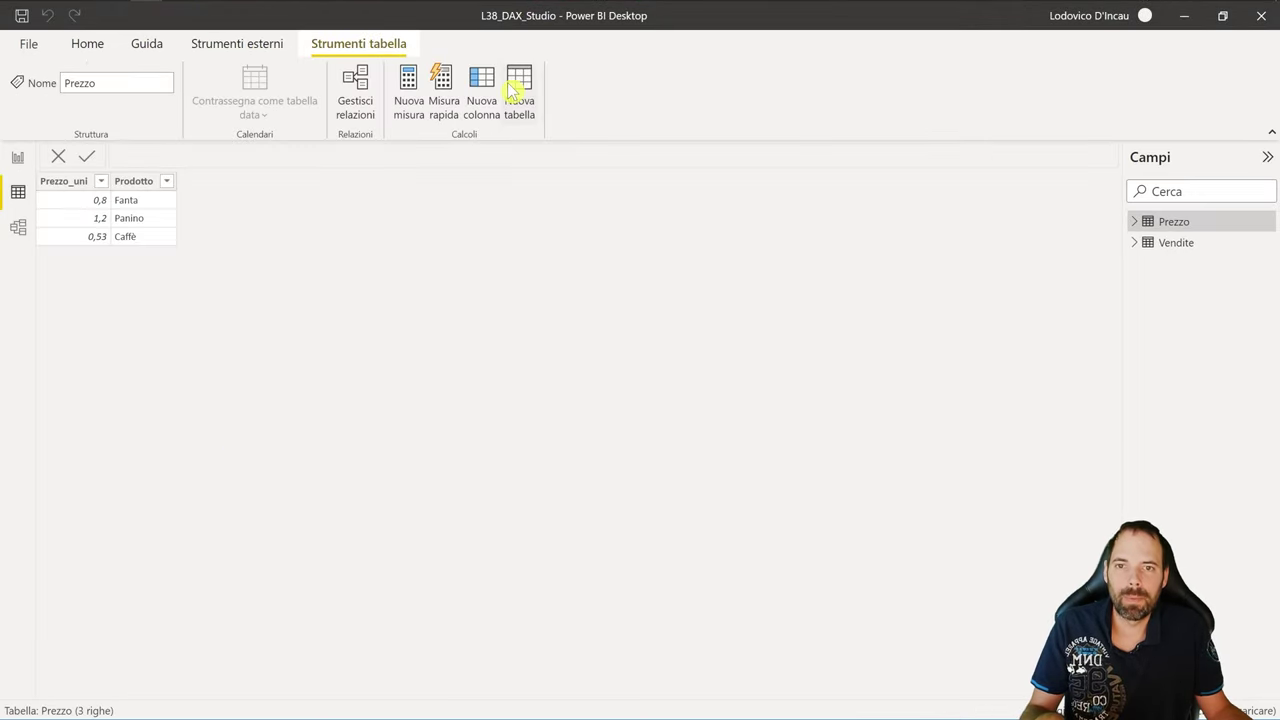
click(519, 100)
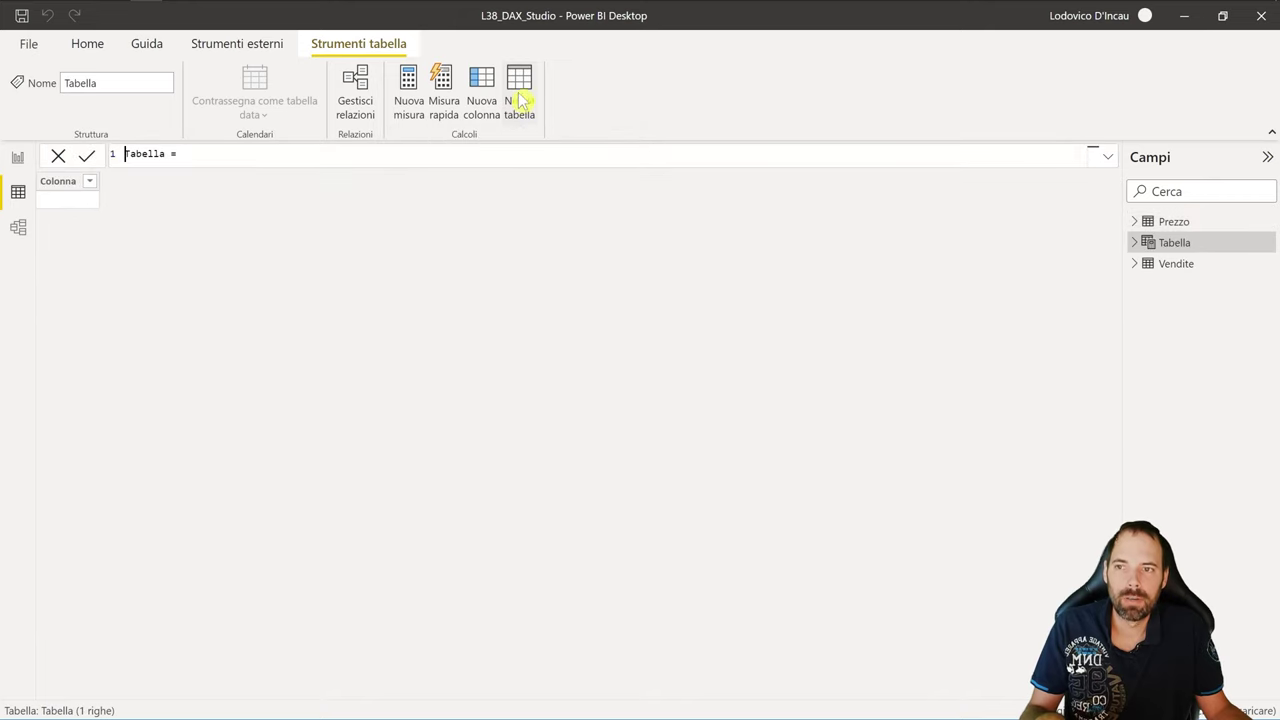
double_click(150, 154)
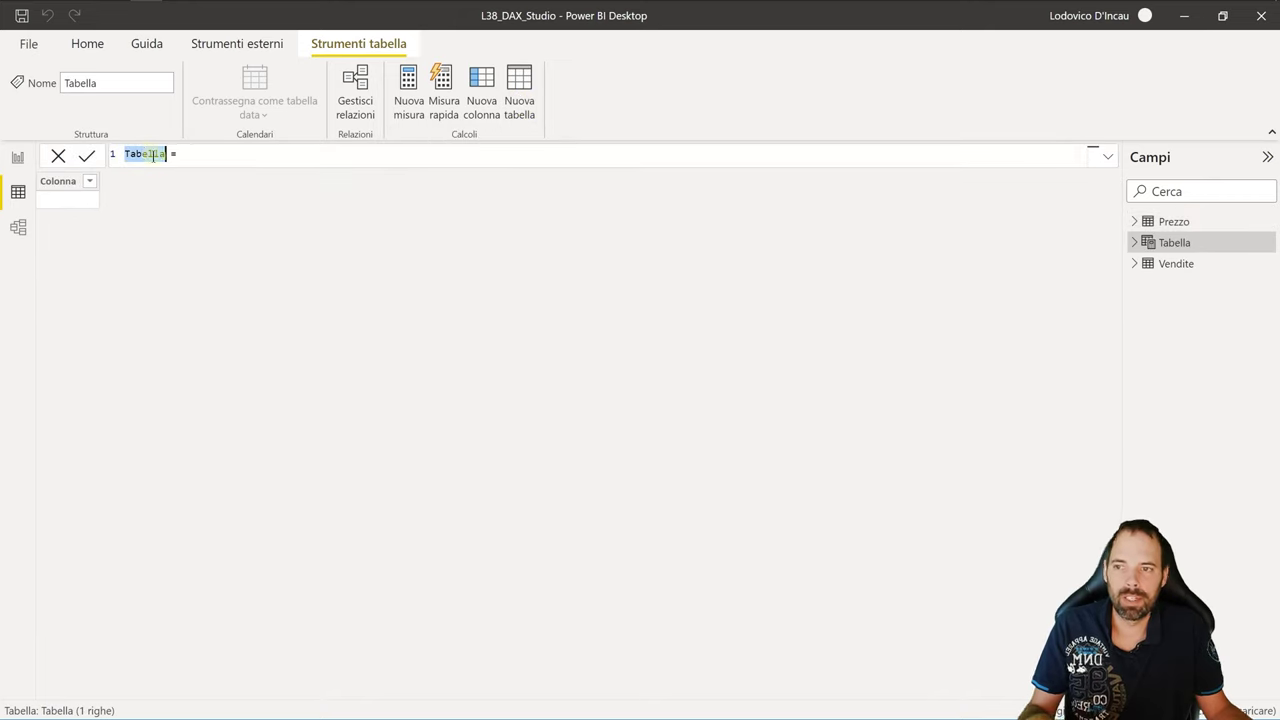
text(Tb)
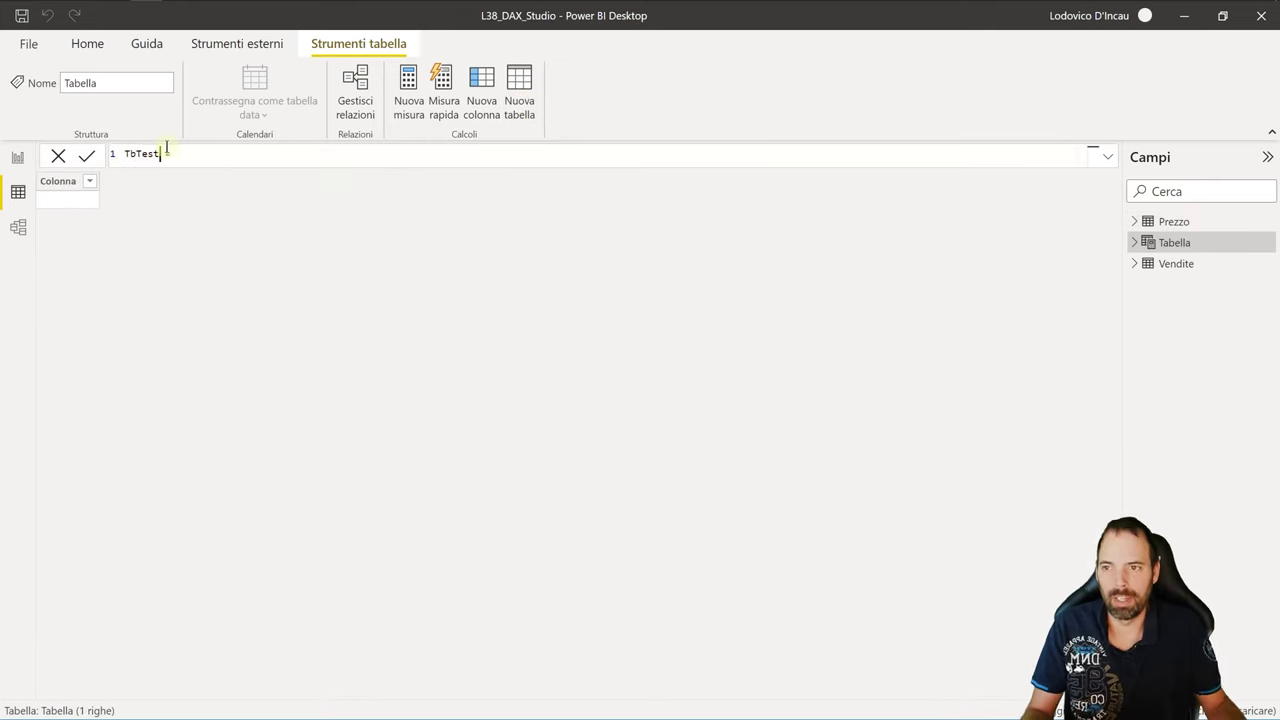
key(ctrl+v)
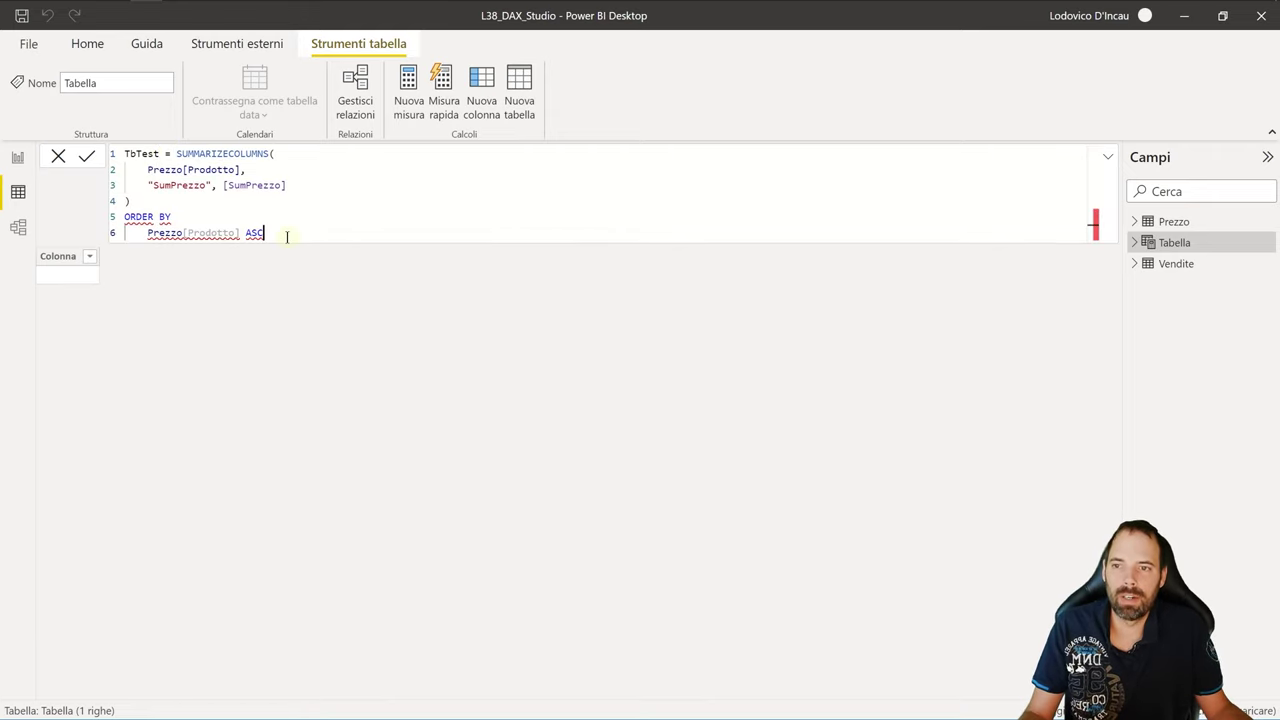
Delete the ORDER BY clause from the TbTest formula and commit the calculated table
drag(286, 234, 105, 228)
key(BackSpace)
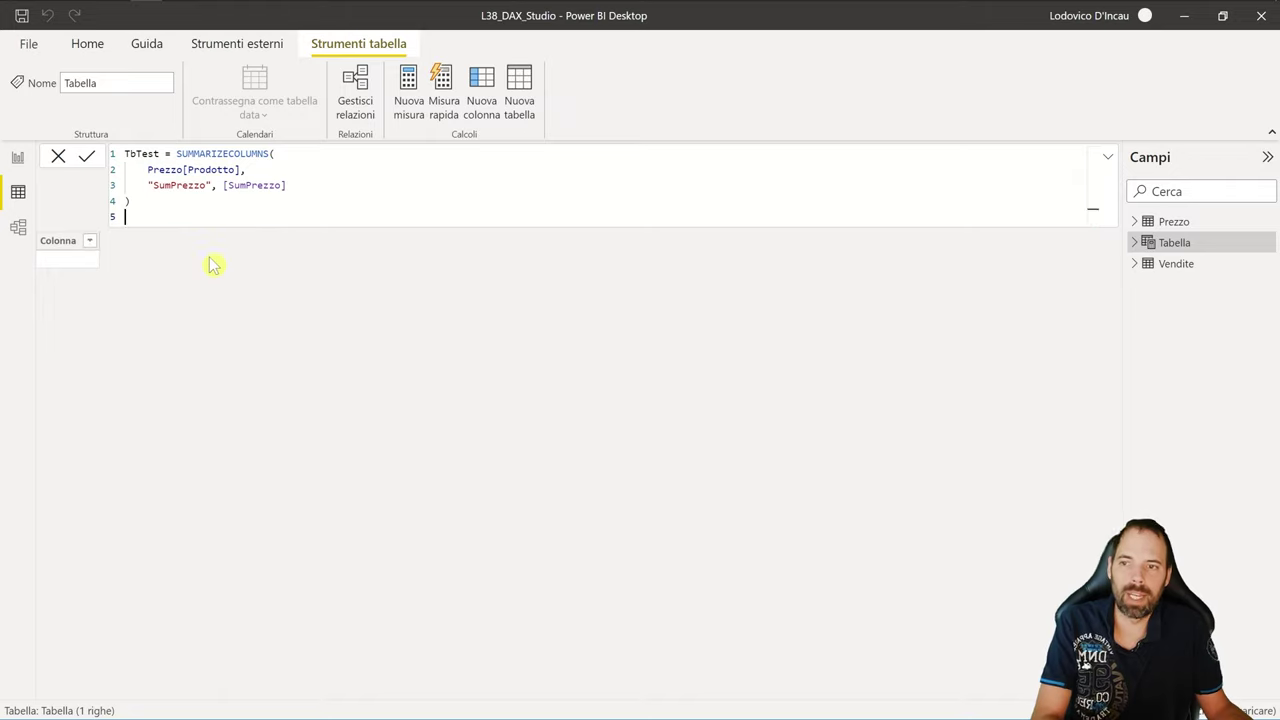
key(BackSpace)
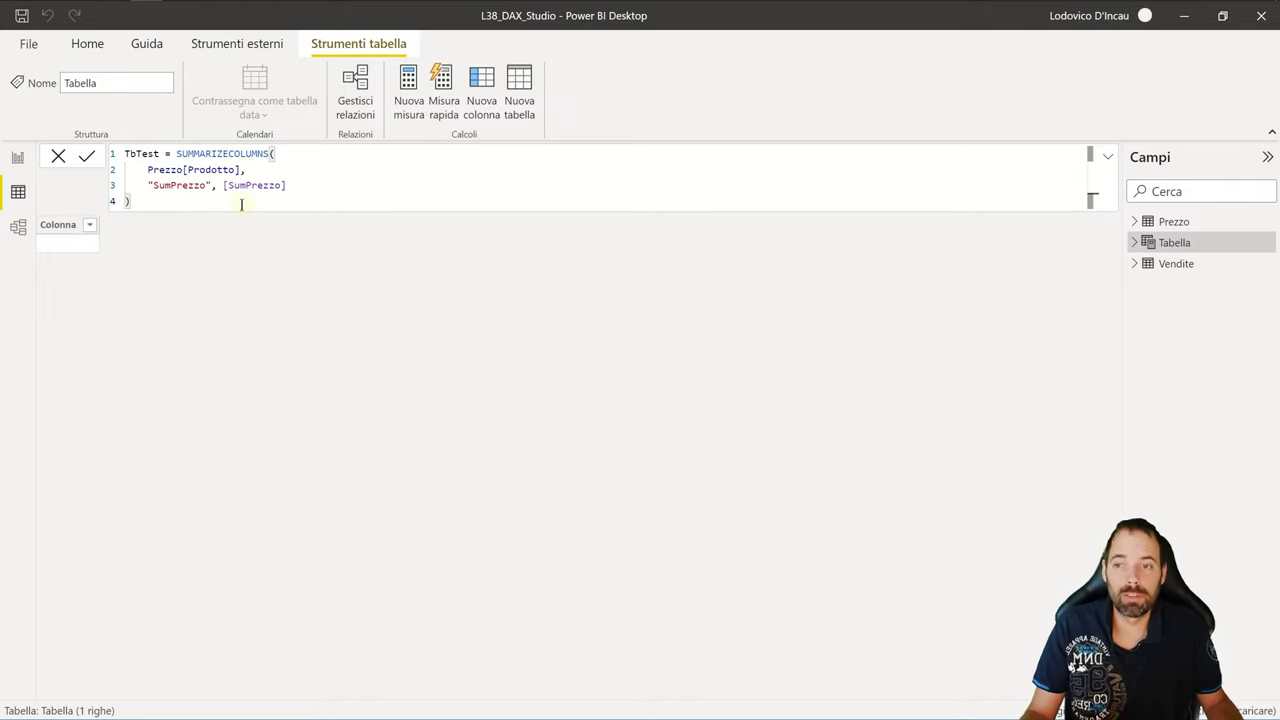
key(Return)
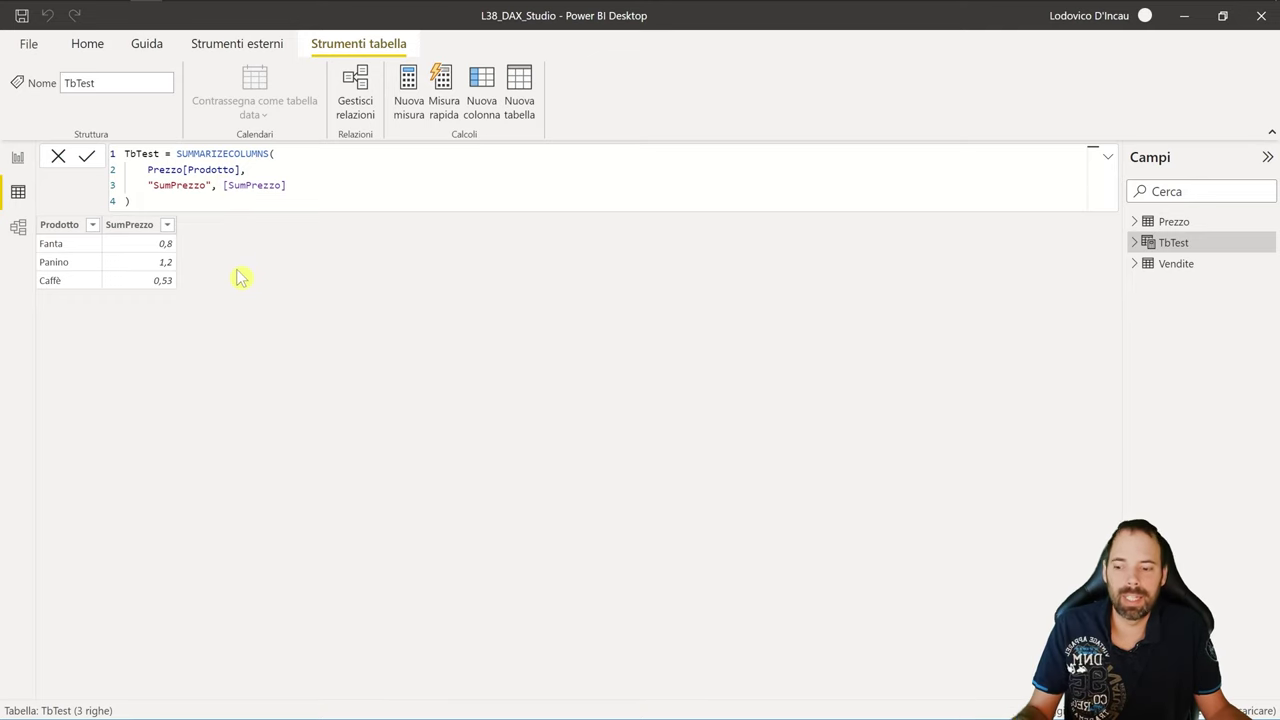
Switch back to DAX Studio and review the SUMMARIZECOLUMNS block alongside the Query Builder's output fields
key(alt+Tab)
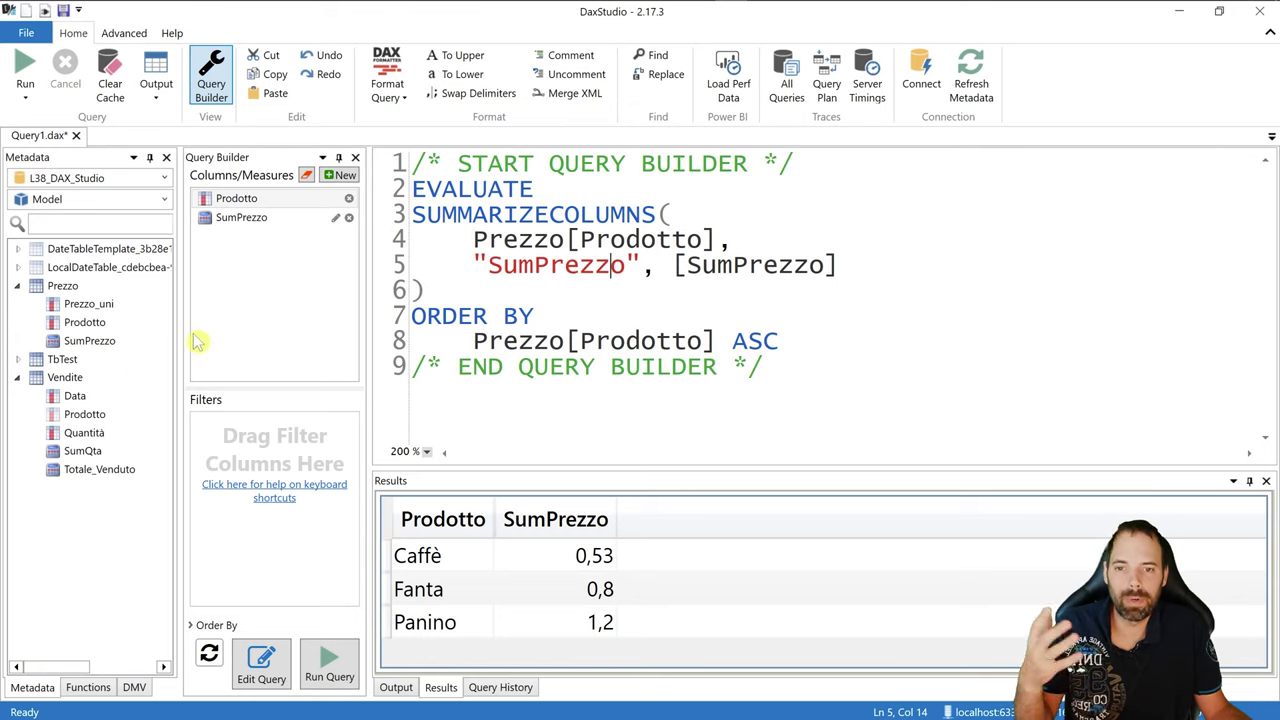
drag(891, 343, 410, 214)
click(582, 289)
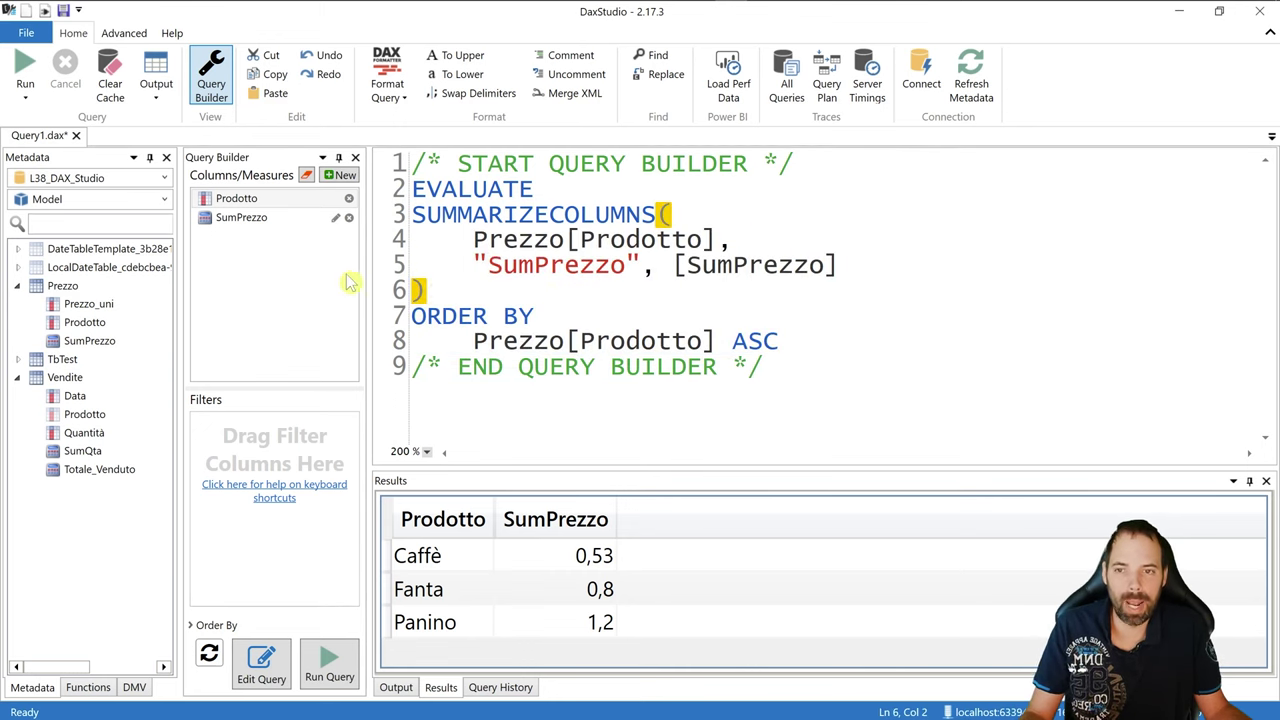
click(245, 298)
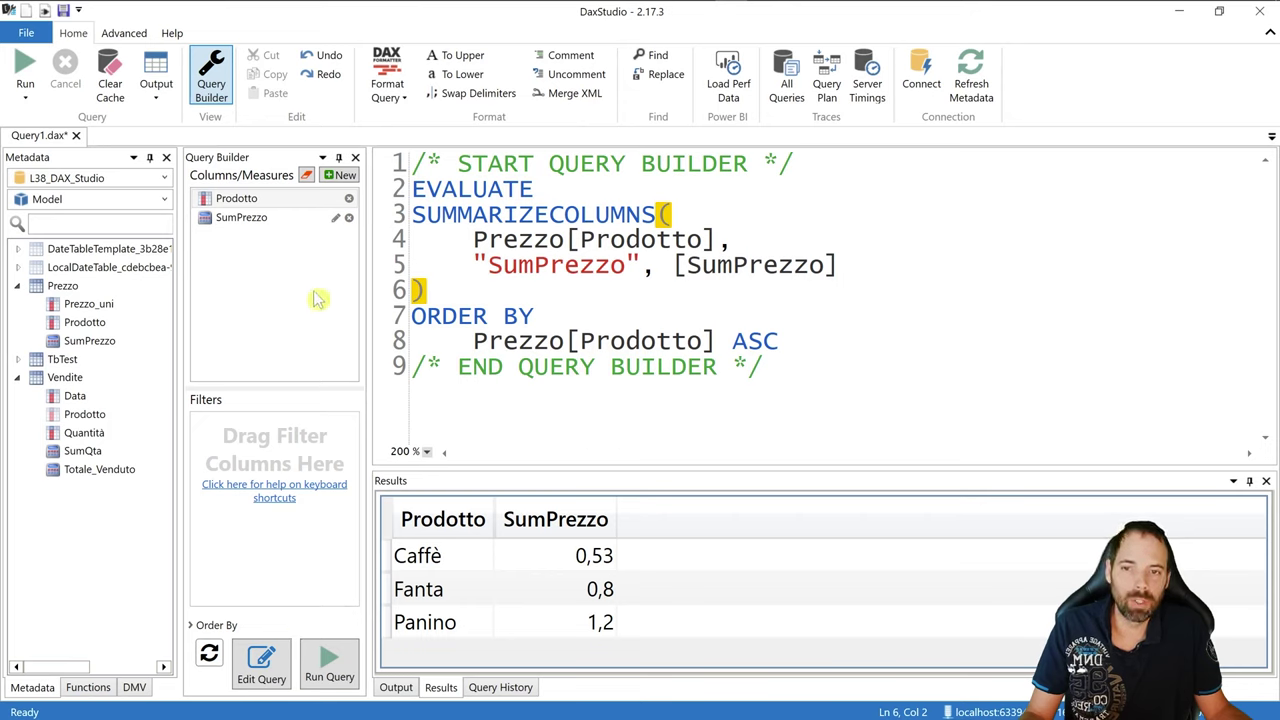
Clear the query text, remove Prodotto and SumPrezzo from the Query Builder output, and hide and reopen the Query Builder
click(517, 289)
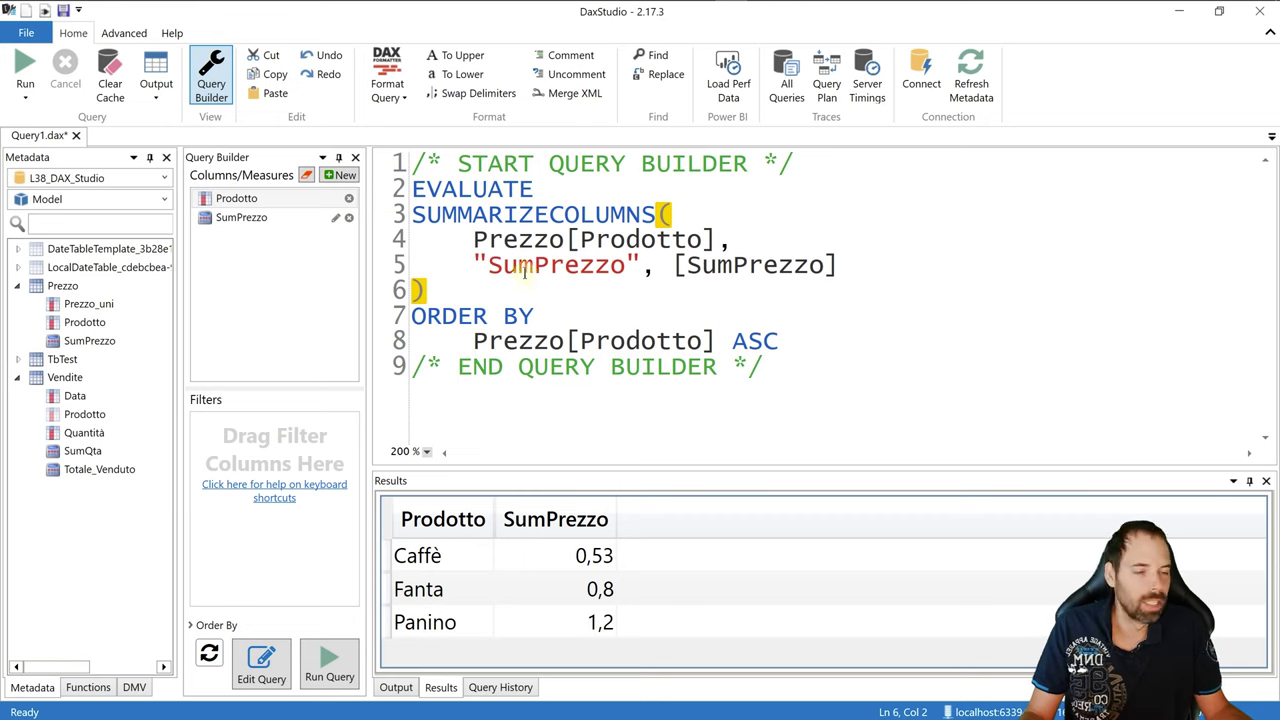
key(ctrl+a)
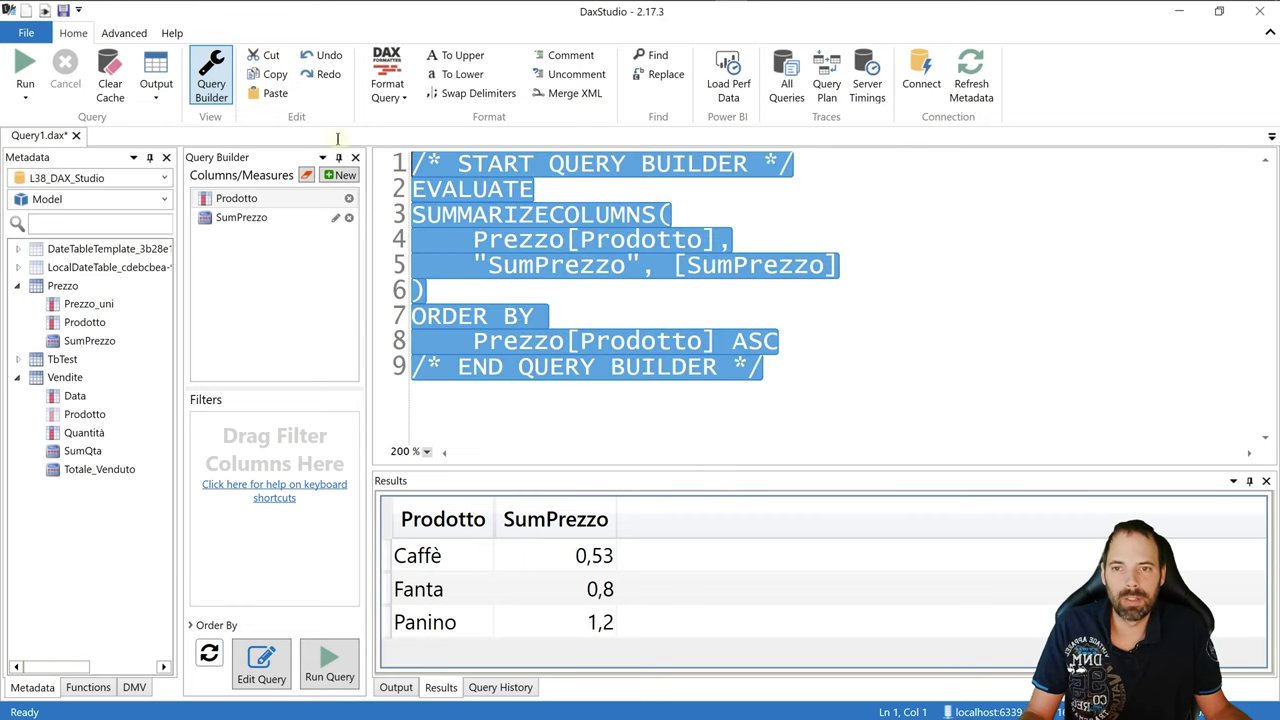
key(Delete)
click(349, 199)
click(348, 199)
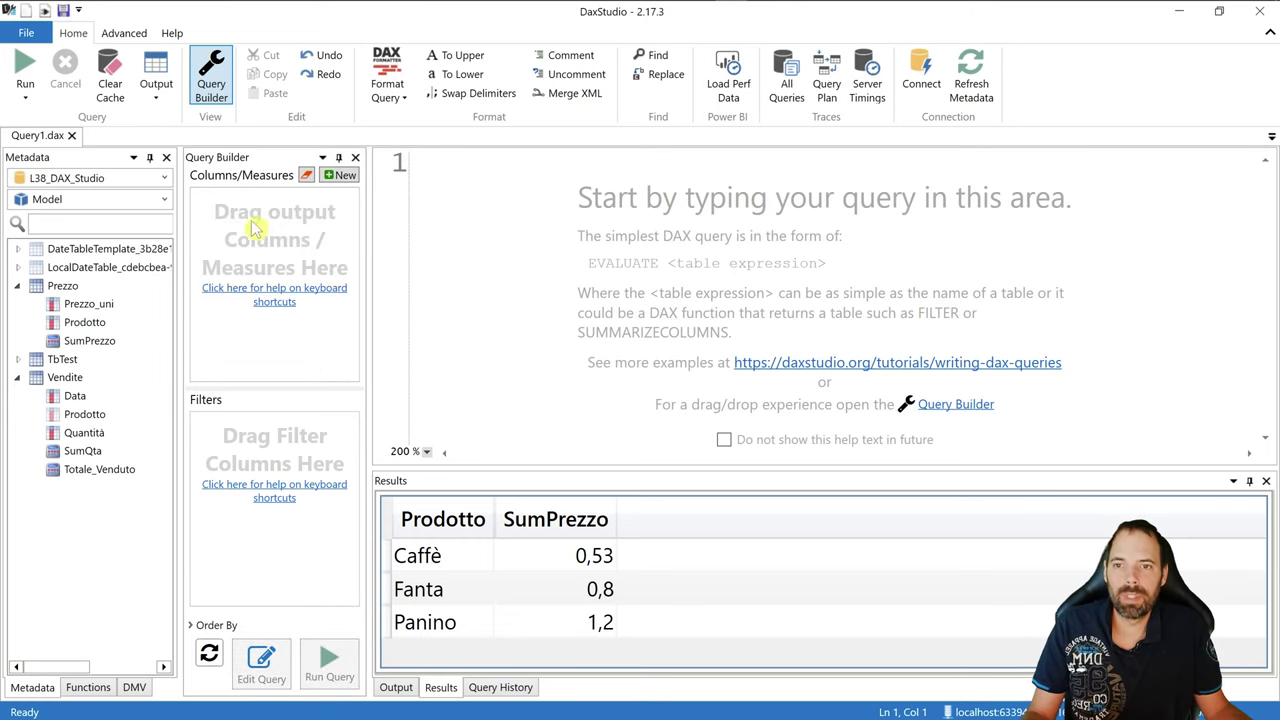
click(210, 86)
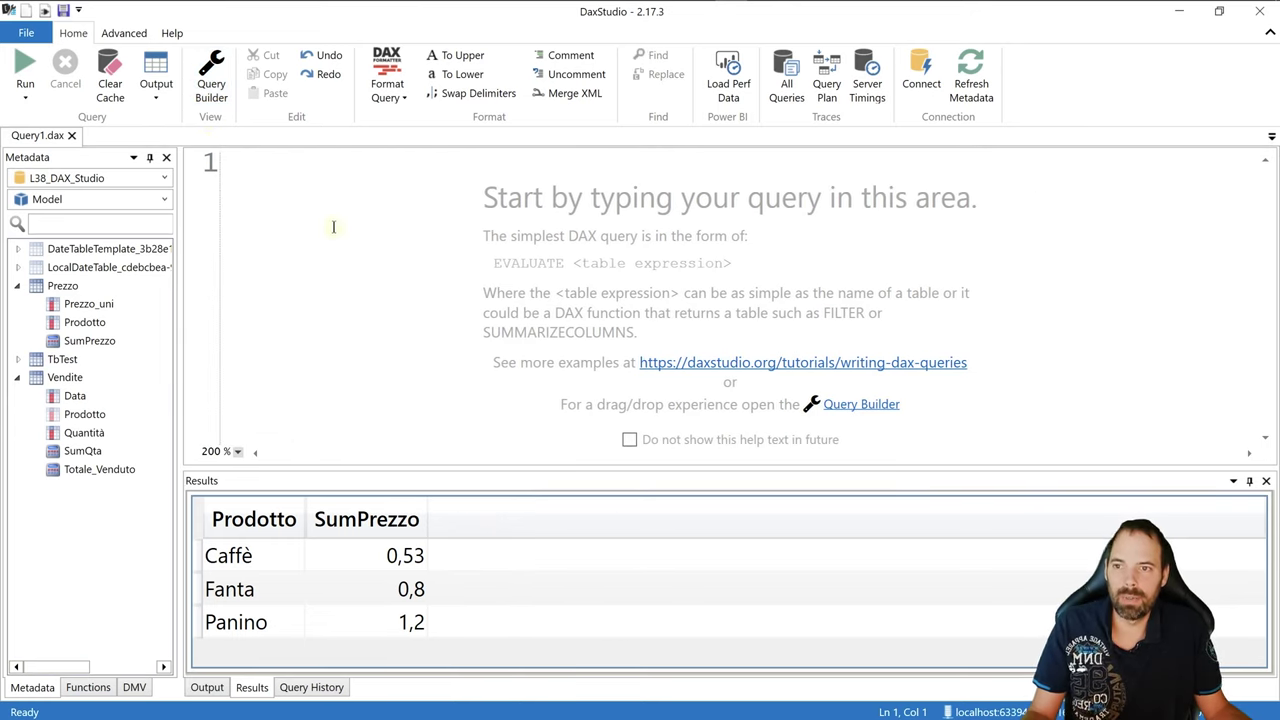
click(210, 86)
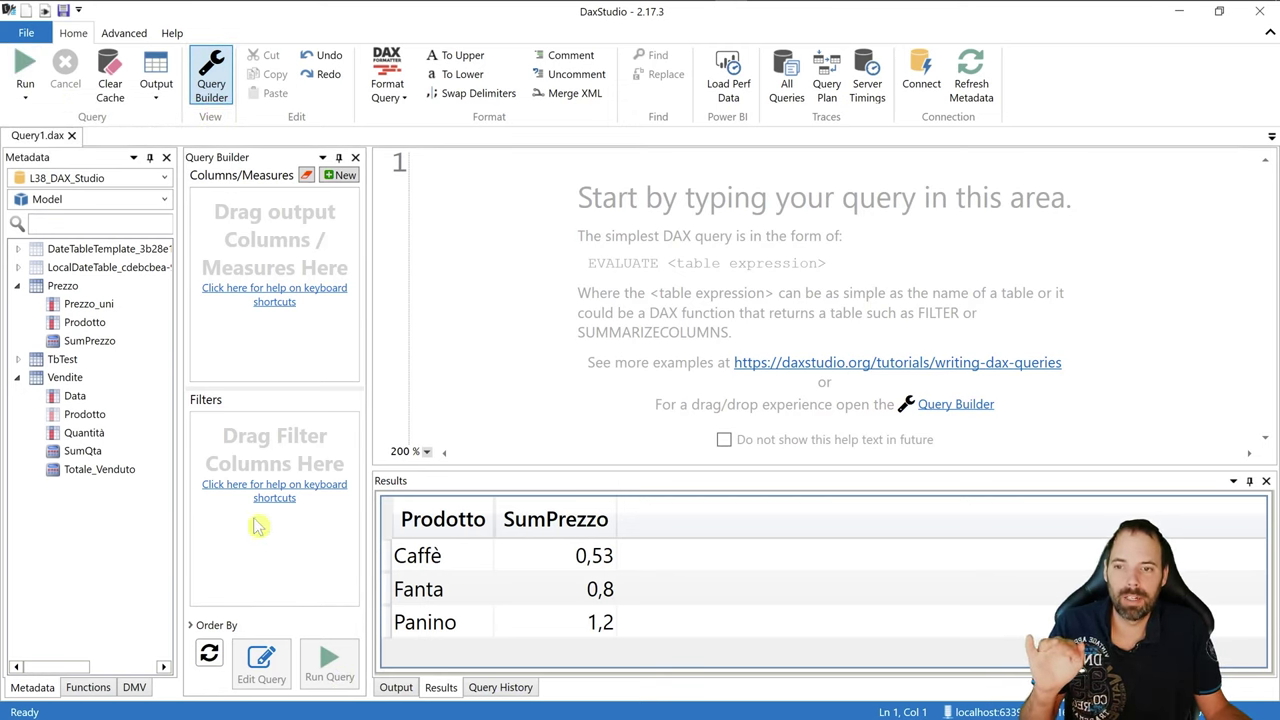
Hide the Query Builder, write the query EVALUATE [SumPrezzo] on two lines, and run it
click(211, 88)
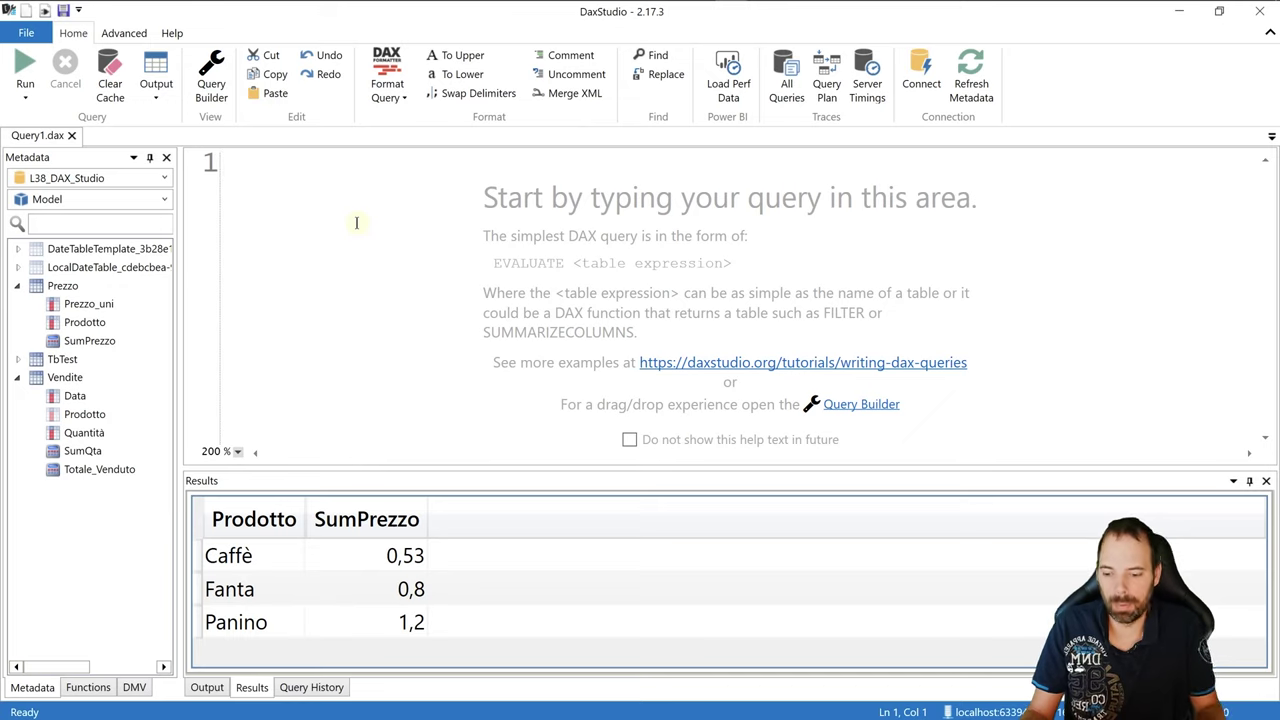
text(EVALUATE)
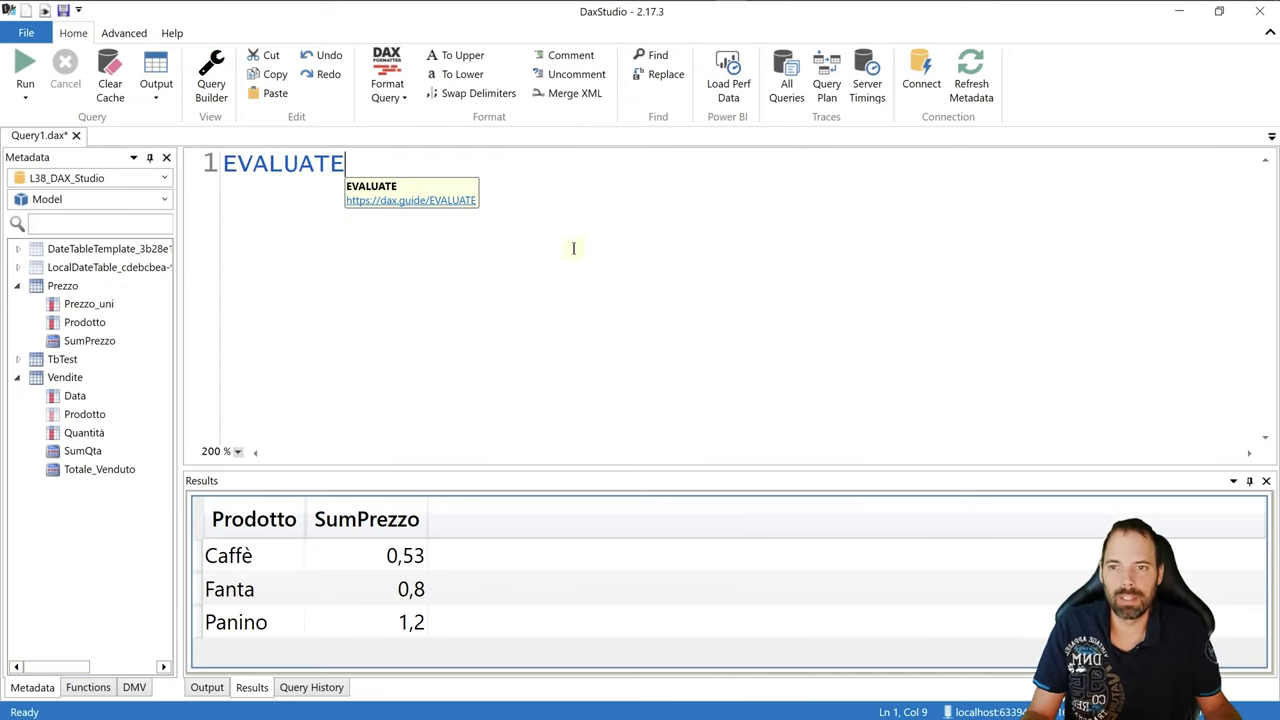
key(Return)
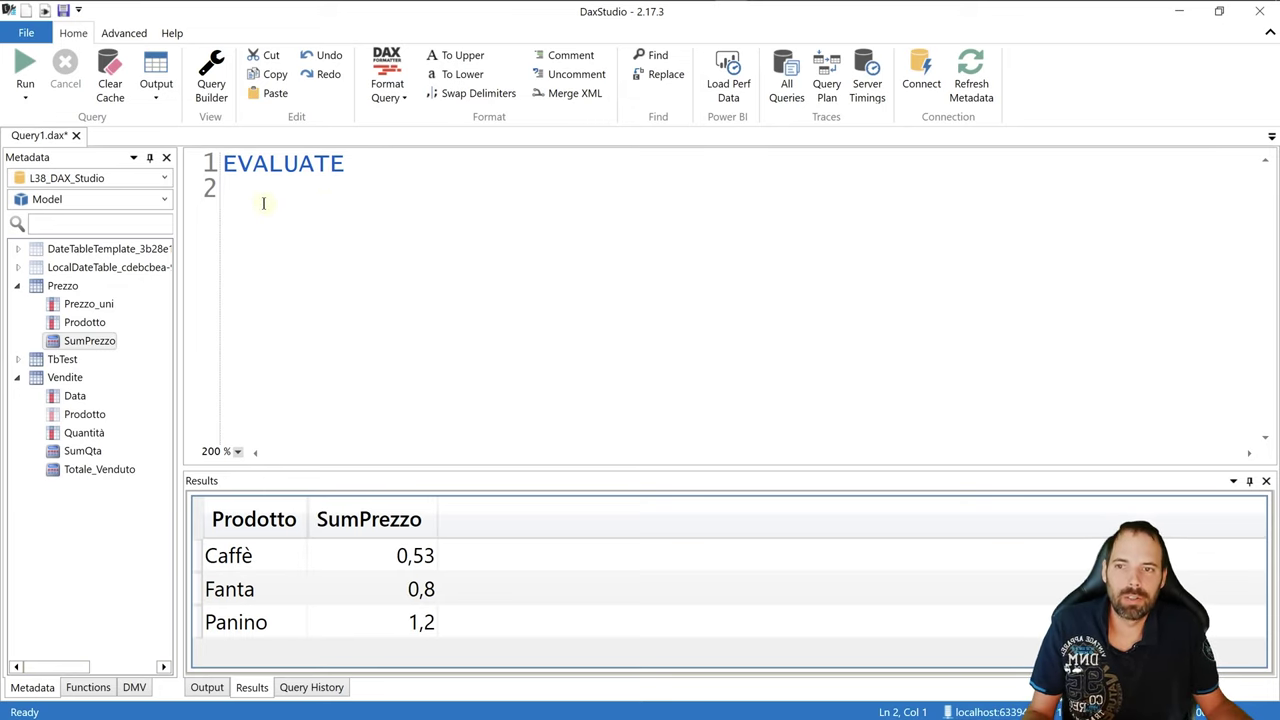
drag(111, 346, 277, 256)
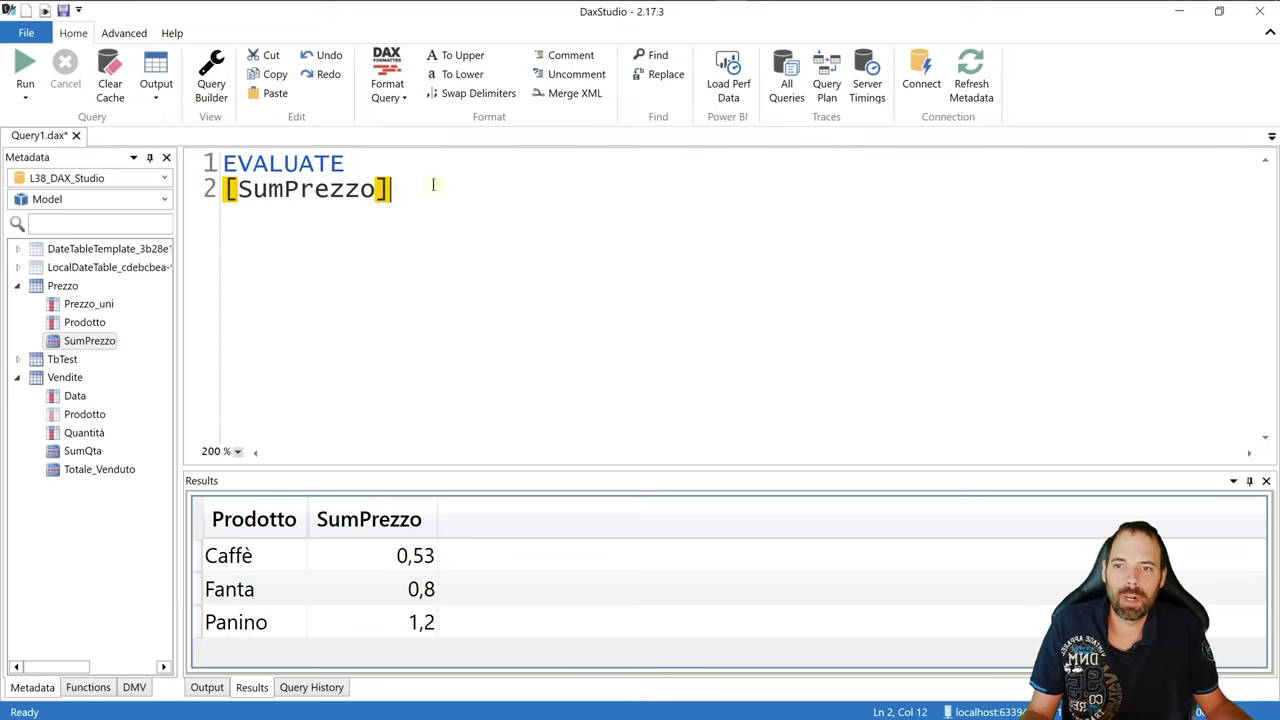
click(25, 70)
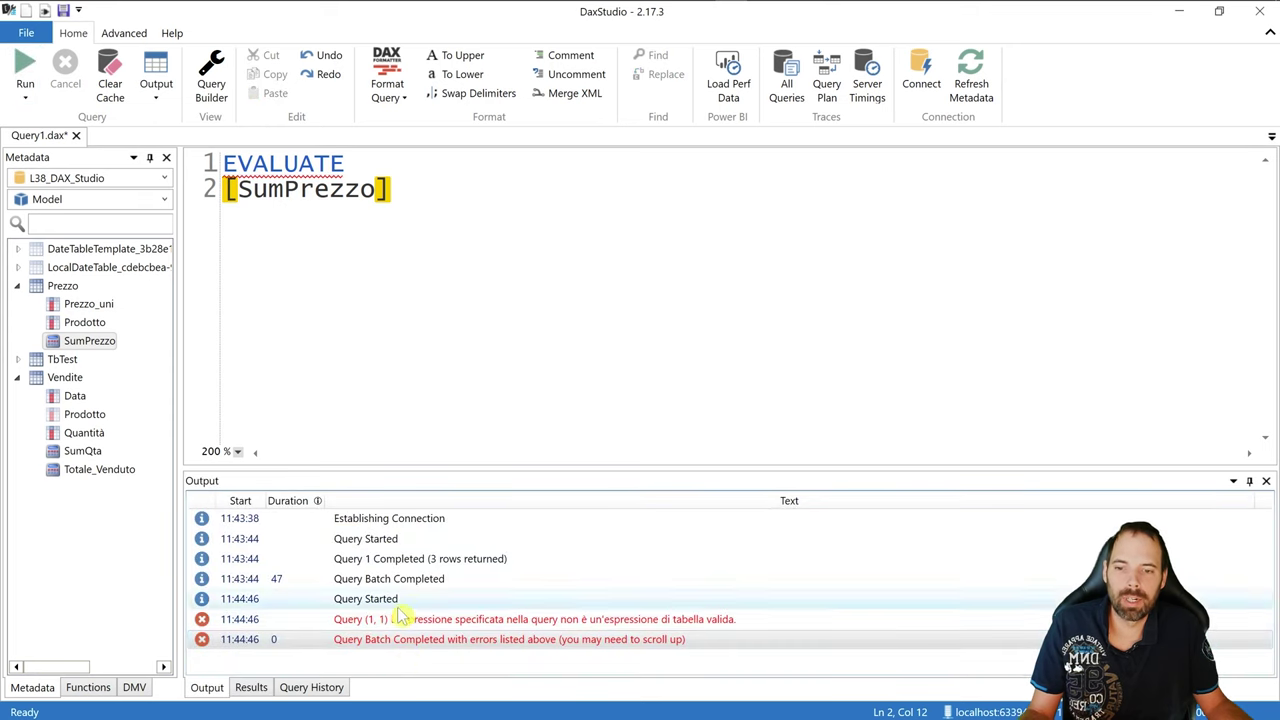
Indent [SumPrezzo] and enclose it in curly braces placed on their own lines beneath EVALUATE
click(320, 312)
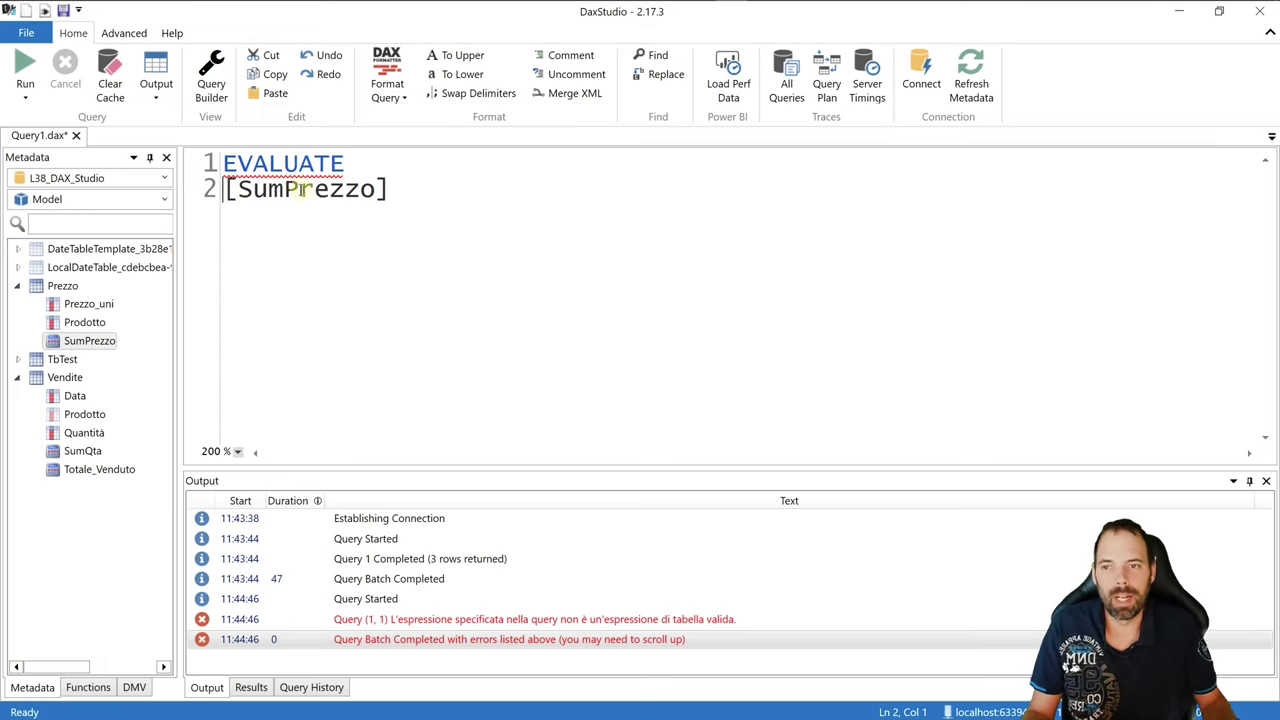
key(Tab)
key(Return)
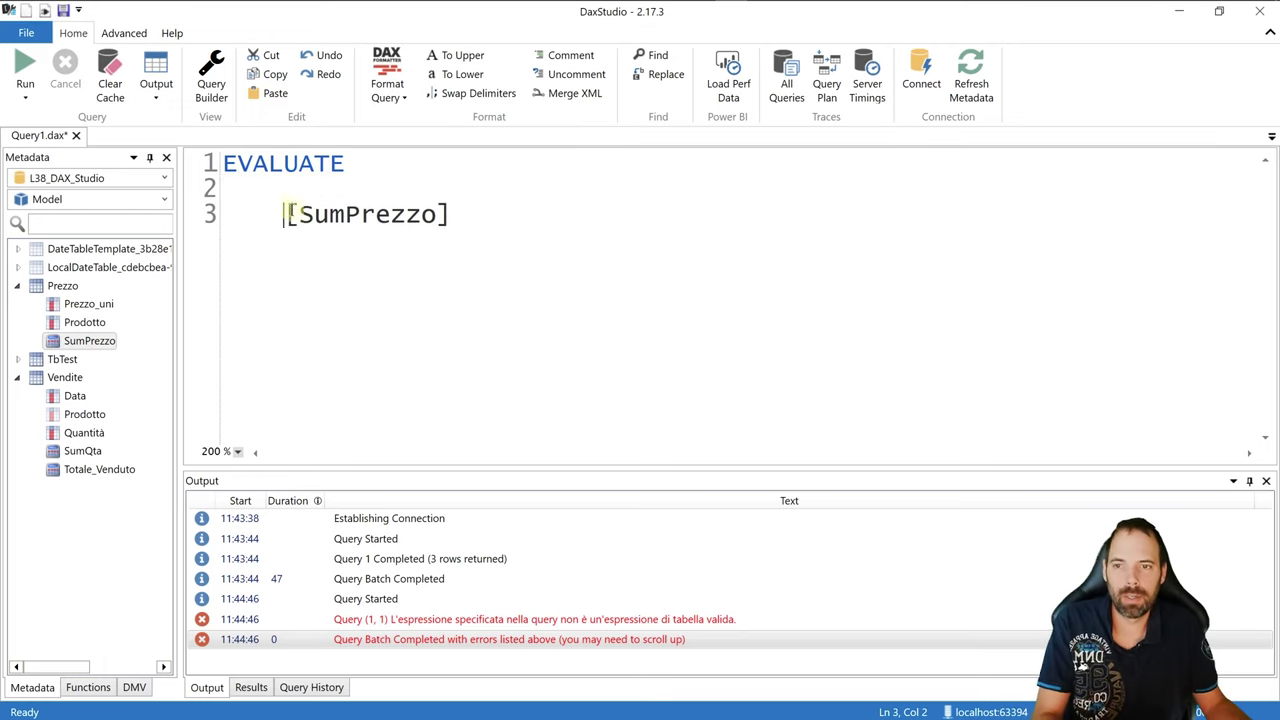
drag(284, 191, 211, 192)
text({)
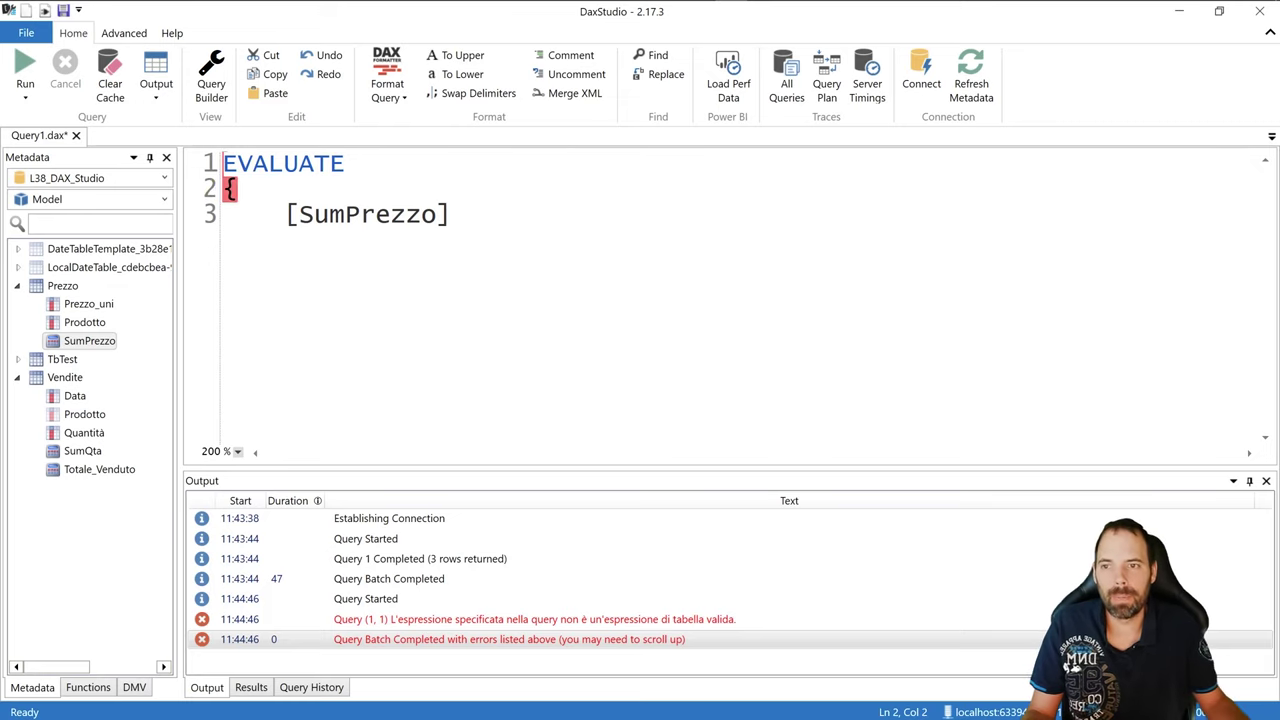
key(BackSpace)
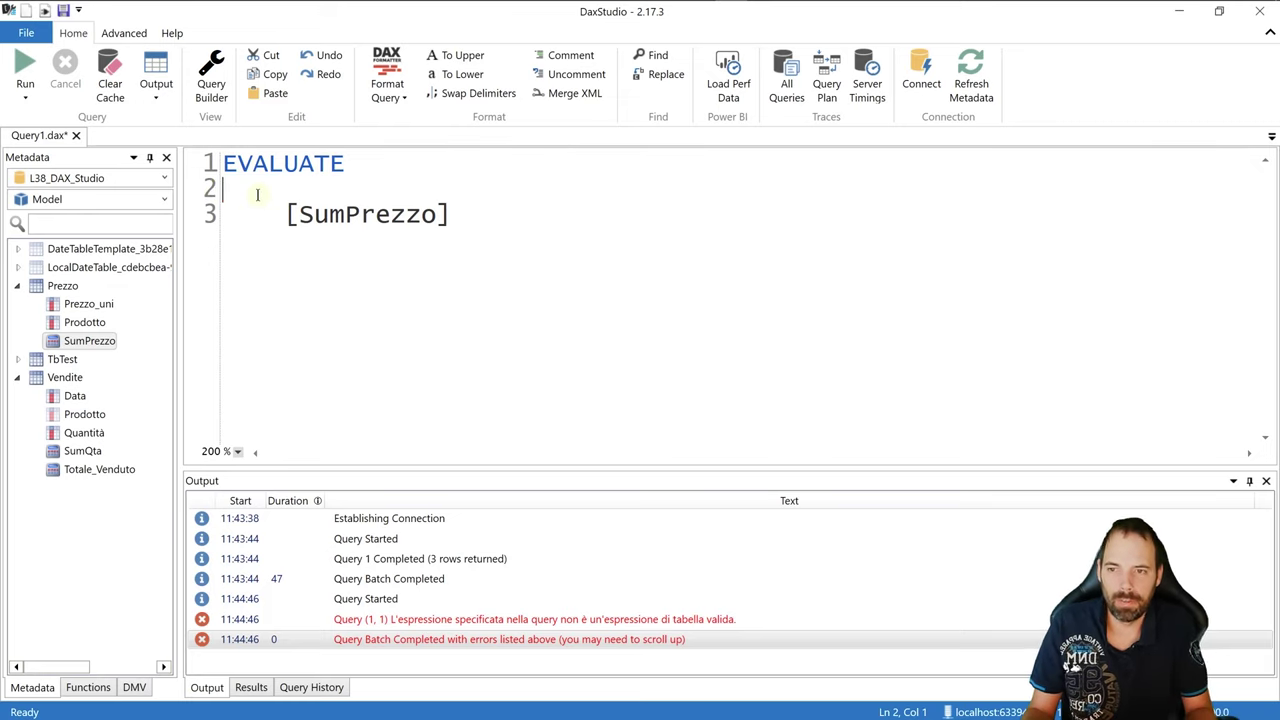
text({)
click(484, 213)
key(Return)
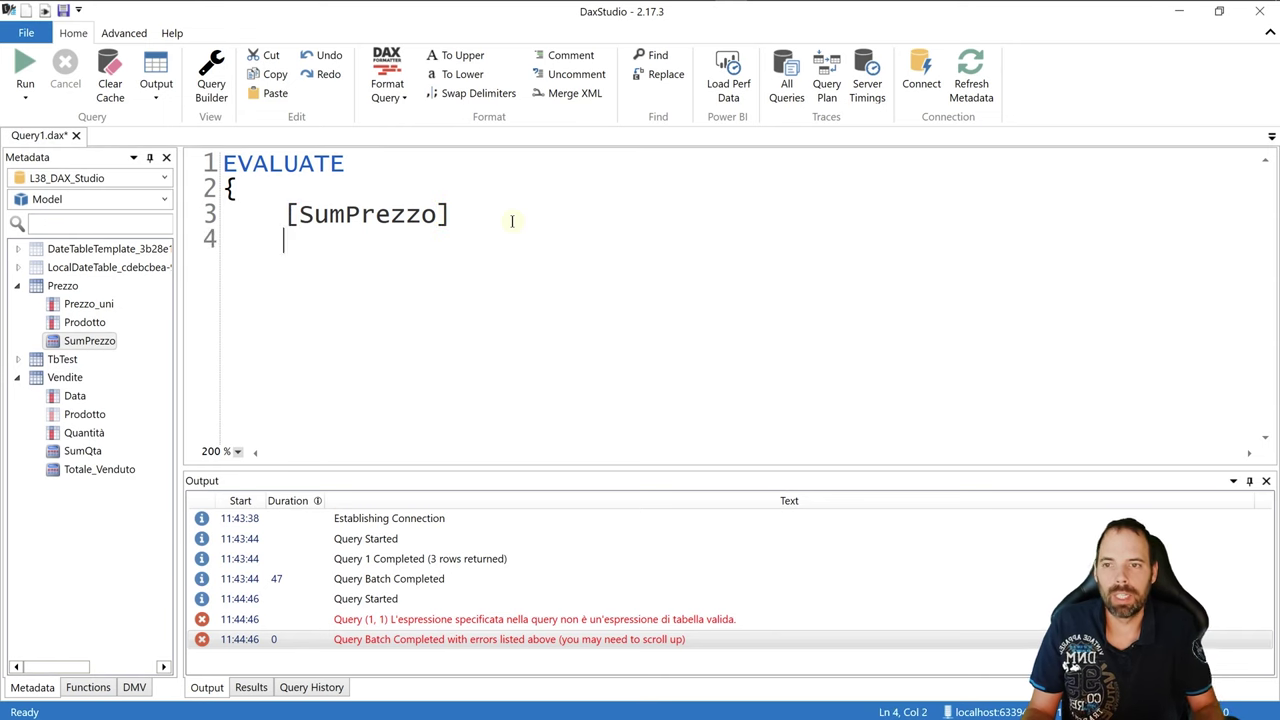
text(})
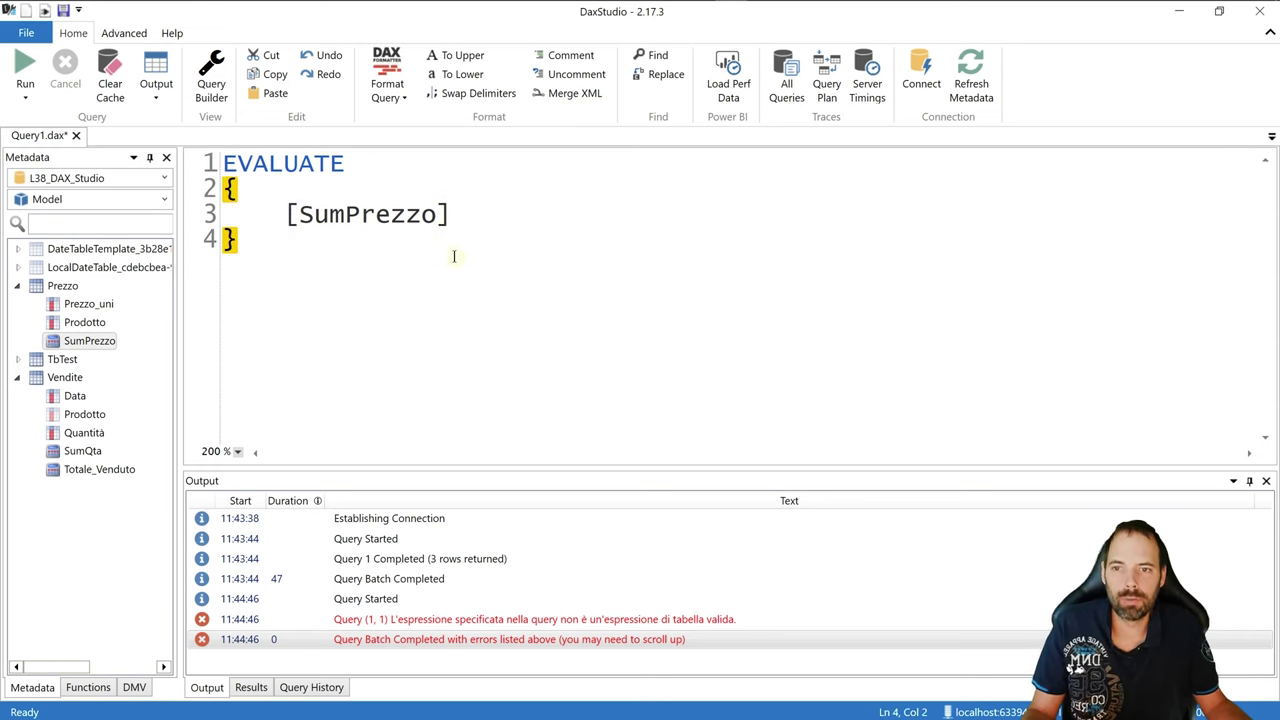
Open the Windows on-screen keyboard, examine which Shift+AltGr combinations give the curly braces, and close it
click(47, 12)
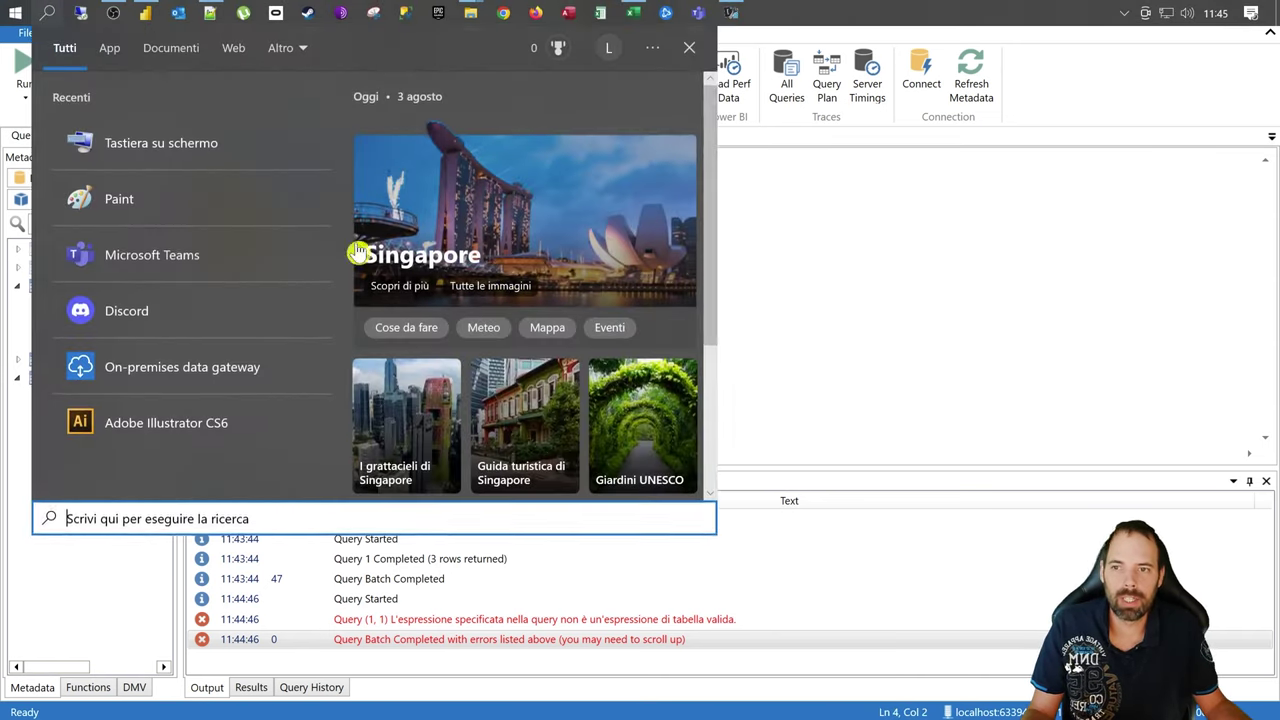
text(tas)
key(Escape)
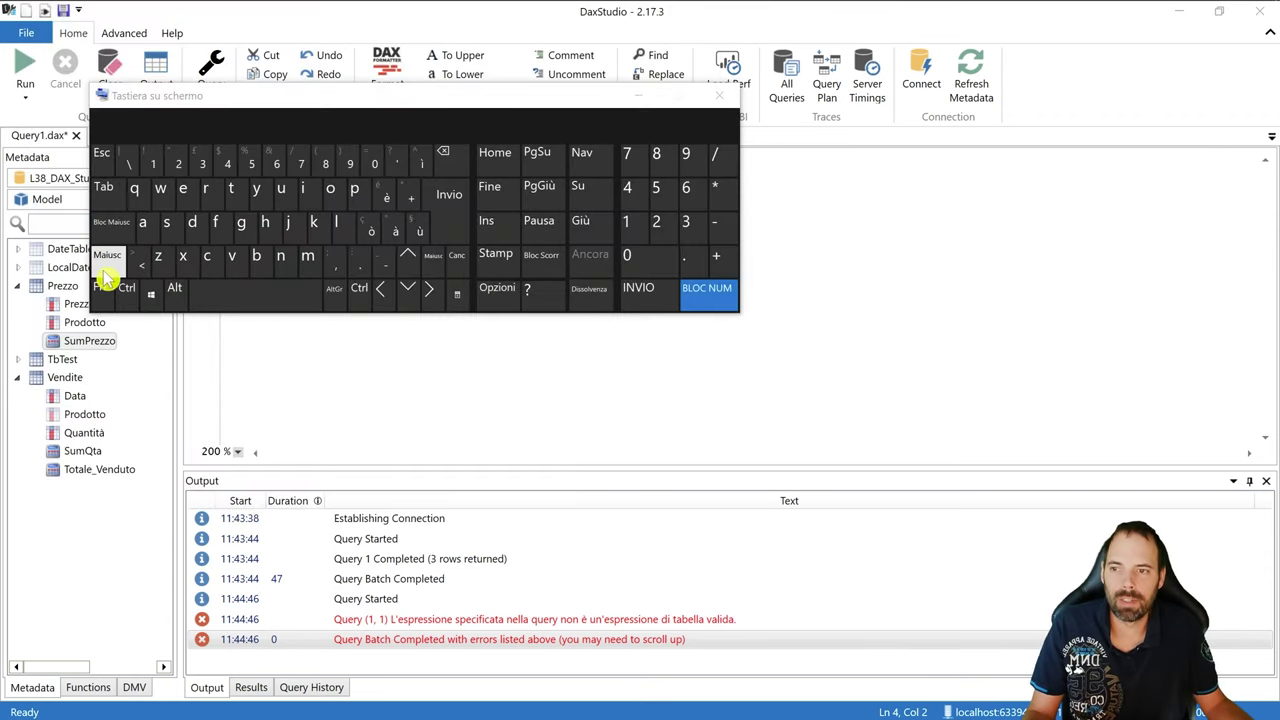
click(107, 255)
click(334, 288)
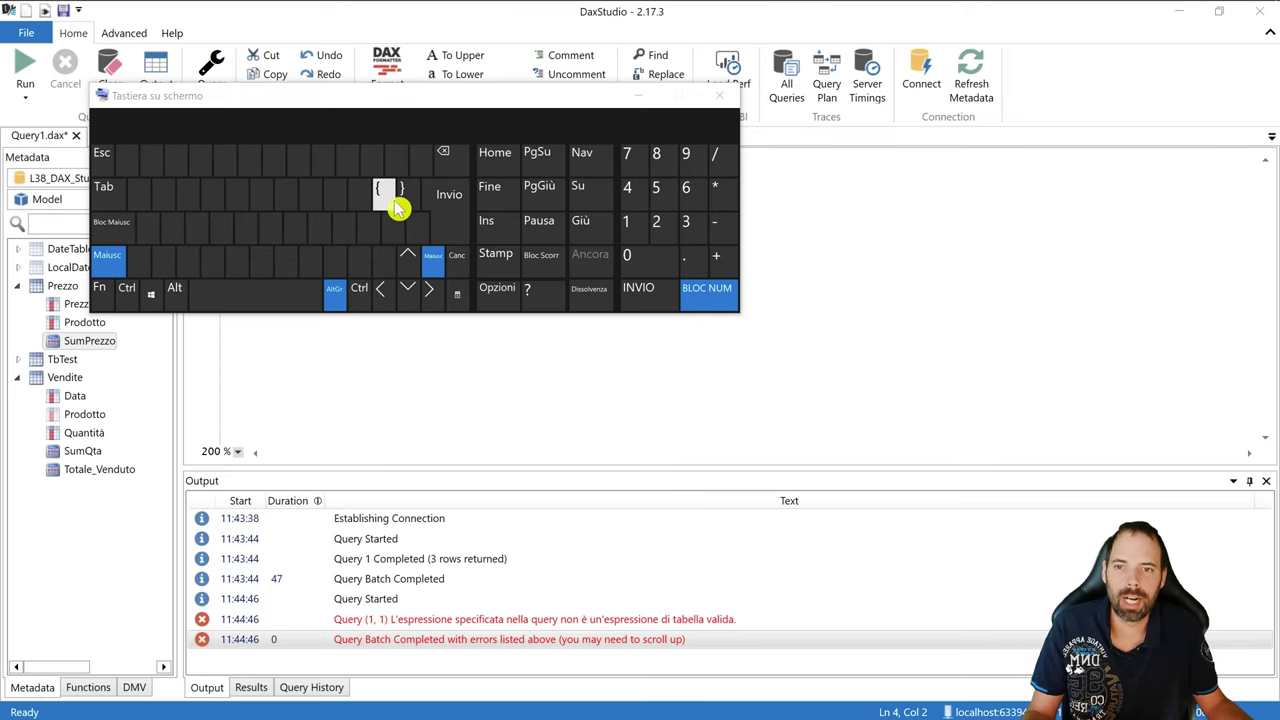
click(334, 288)
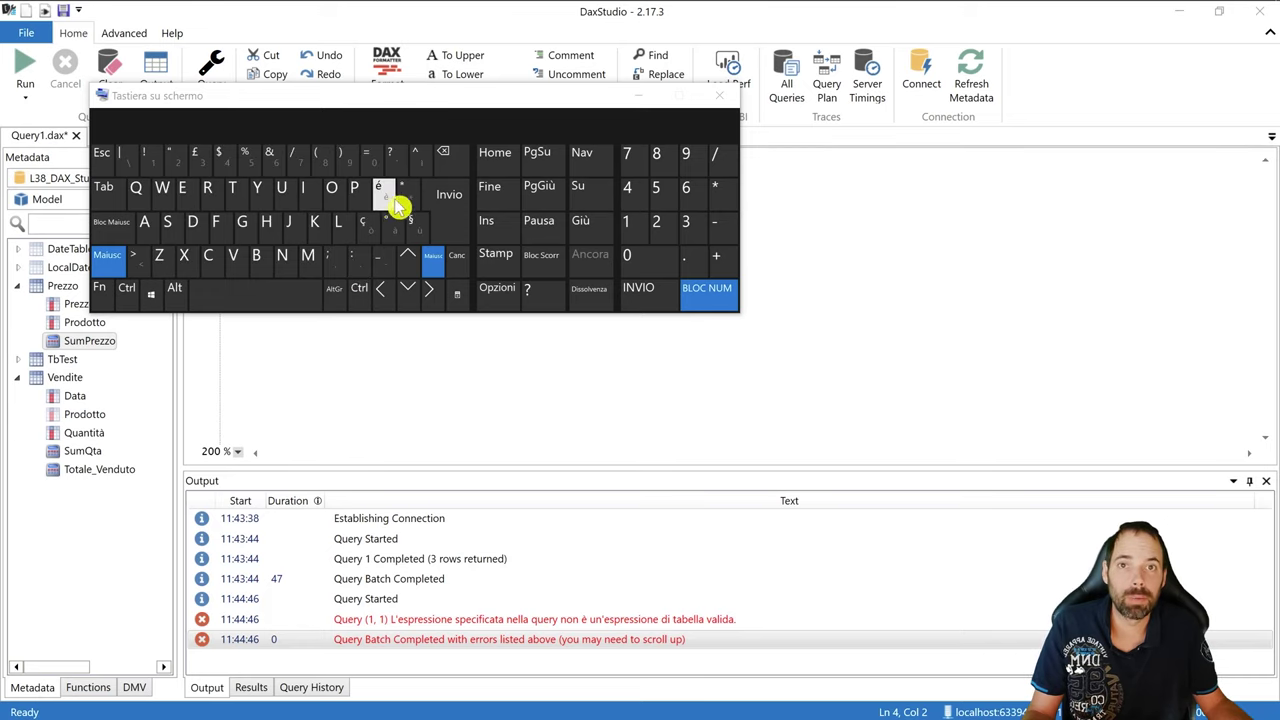
click(719, 95)
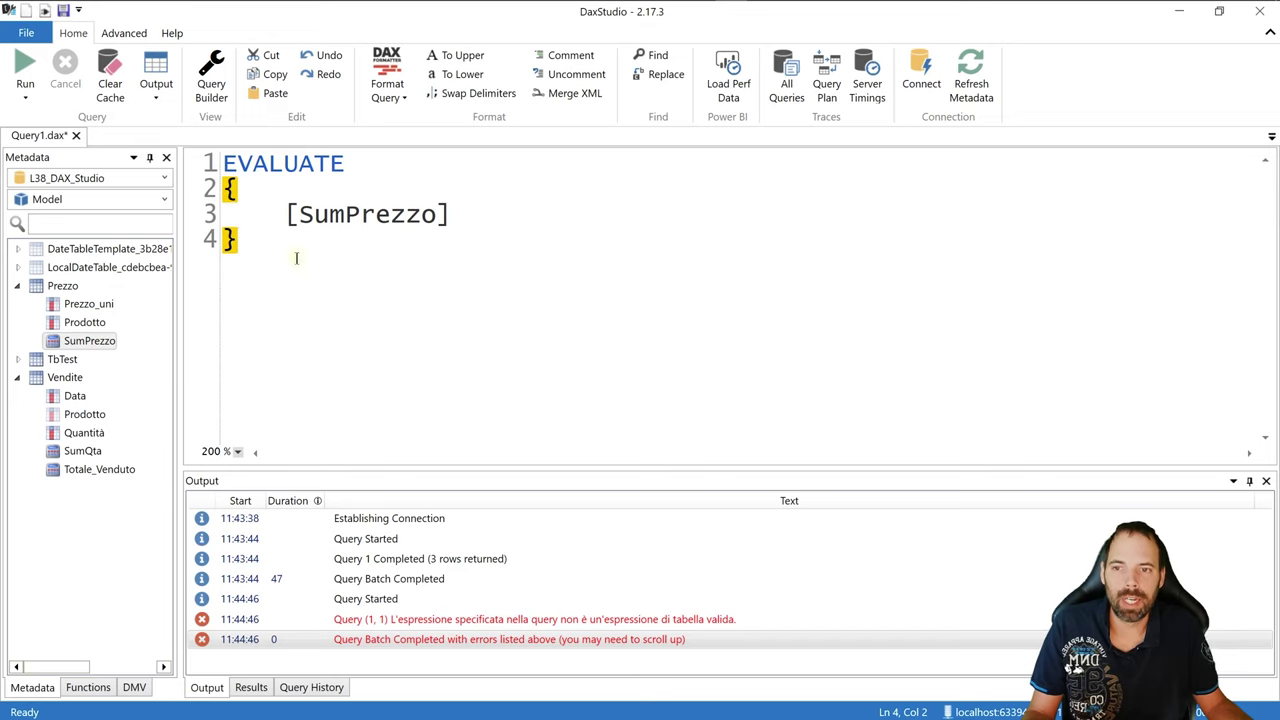
Run the braced [SumPrezzo] query and enlarge the results text and pane
click(25, 72)
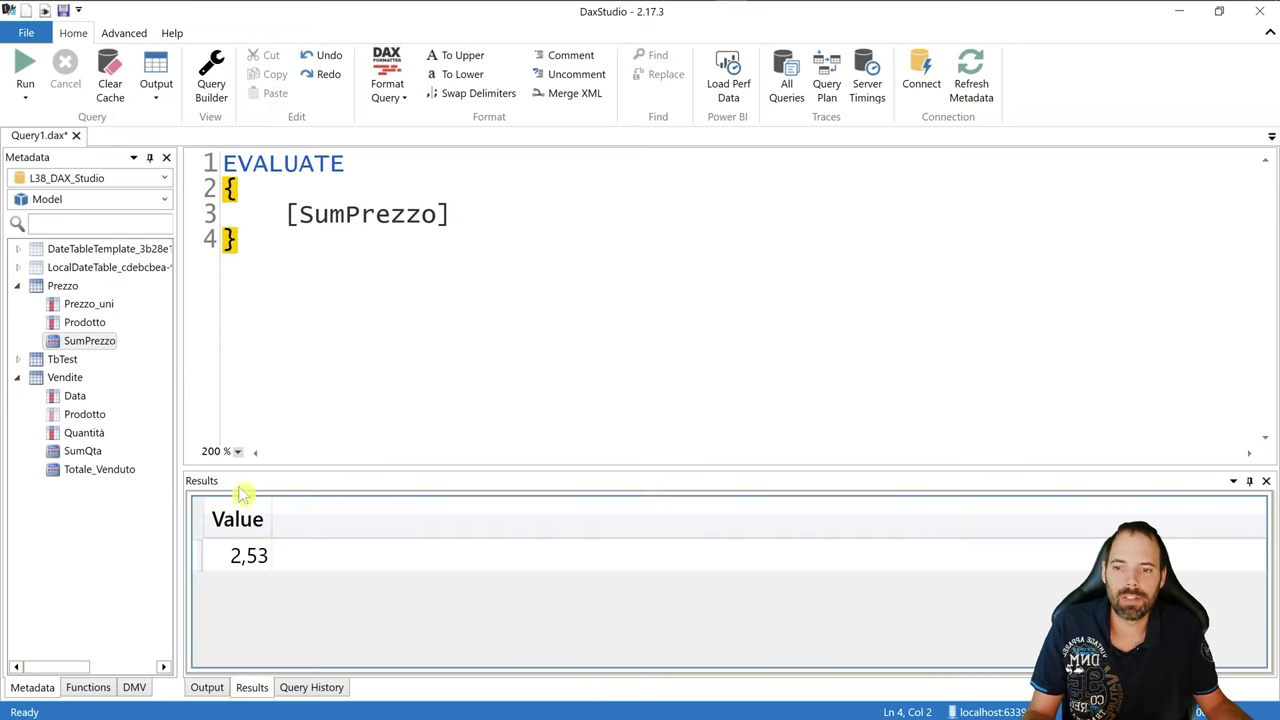
ctrl+scroll(297, 613, up, 2)
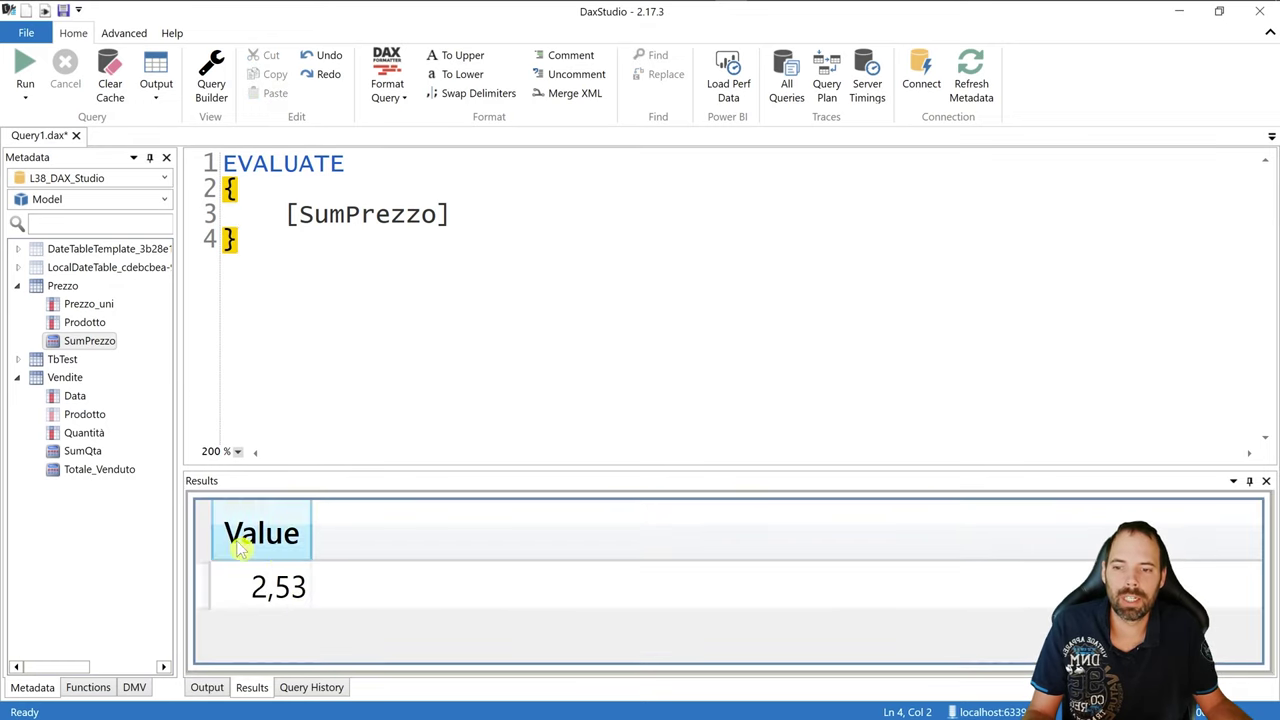
drag(254, 467, 260, 384)
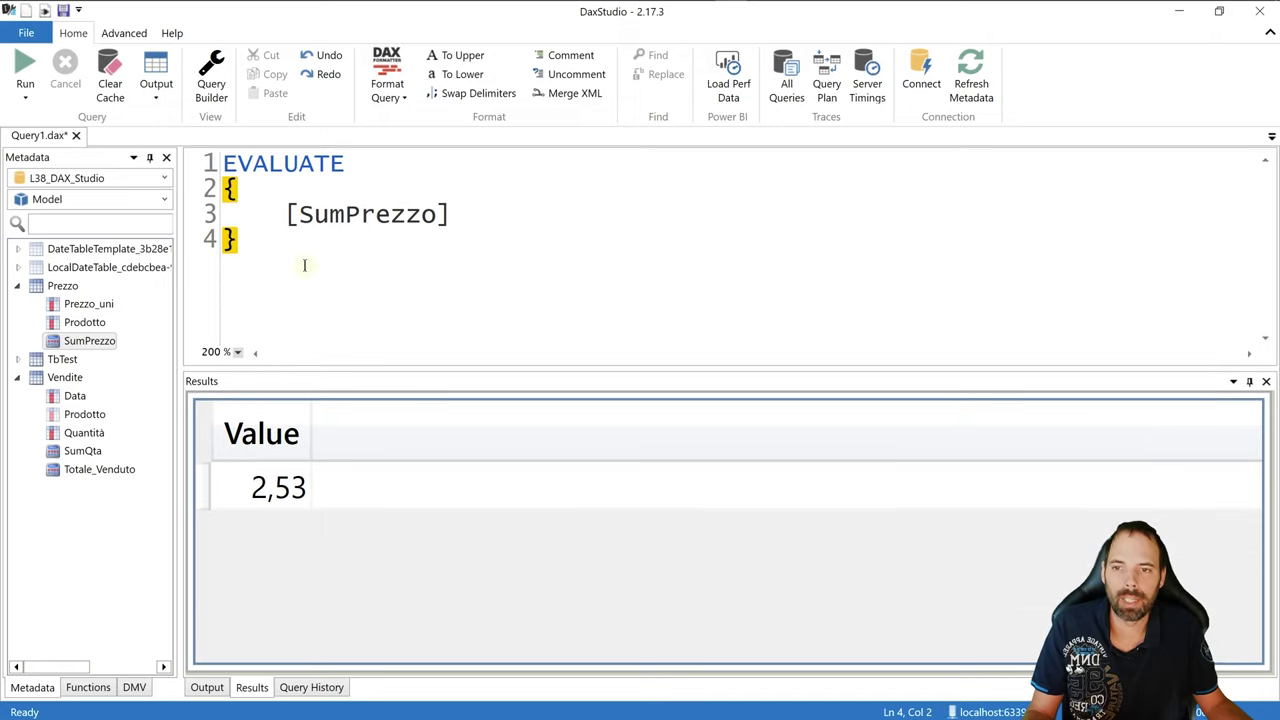
Add the Totale_Venduto measure after [SumPrezzo], separated by a comma, and run the query
click(498, 222)
text(,)
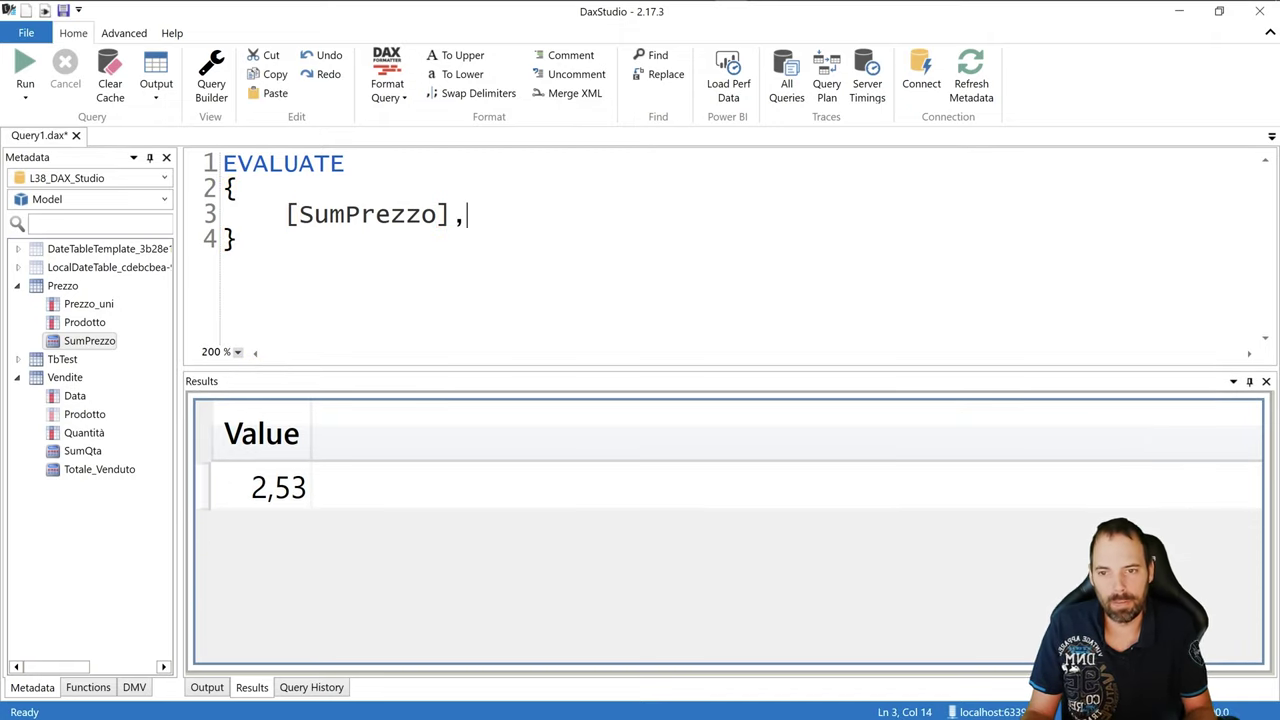
drag(118, 470, 520, 228)
click(499, 263)
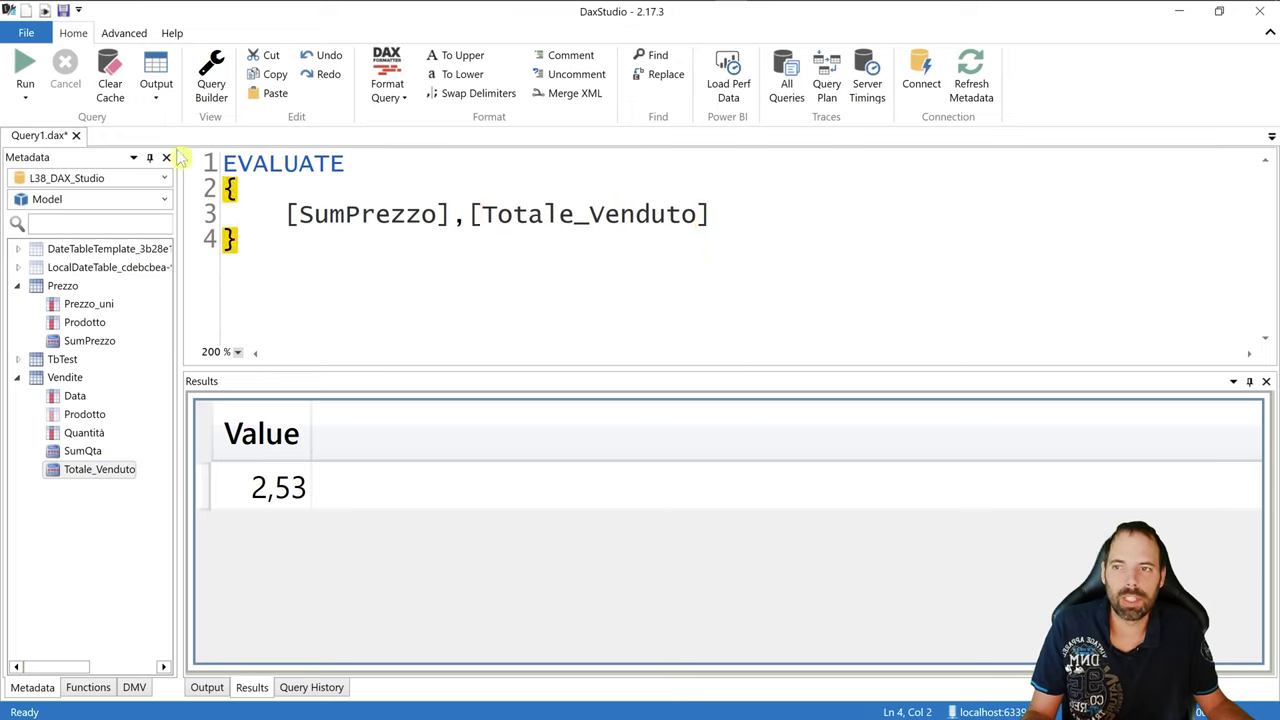
click(25, 72)
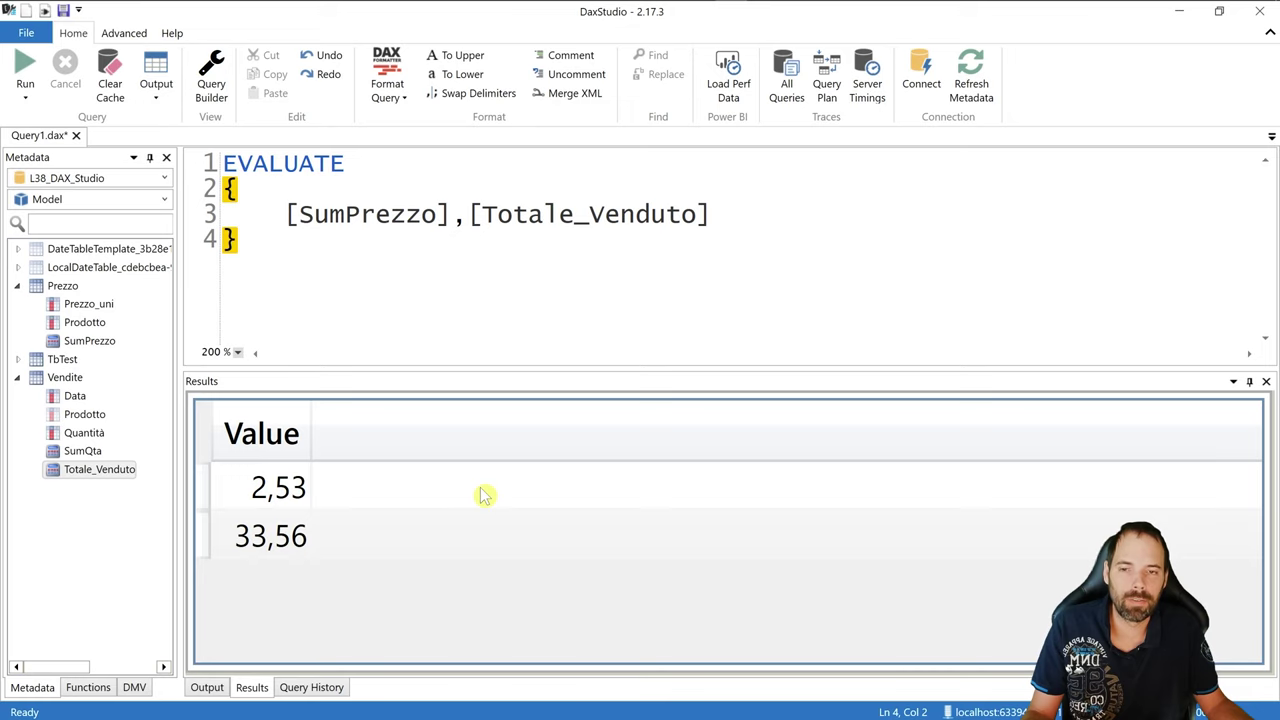
Enclose [SumPrezzo],[Totale_Venduto] in round parentheses inside the curly braces
drag(286, 214, 463, 225)
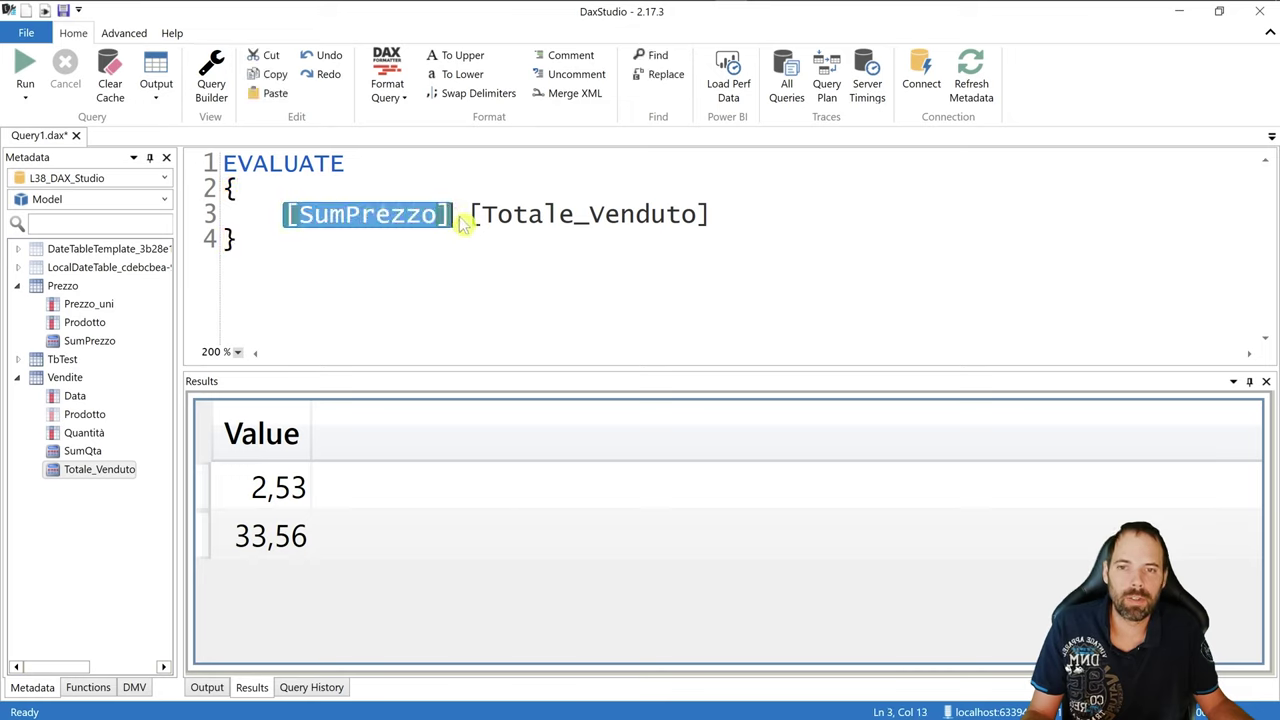
click(463, 225)
click(375, 214)
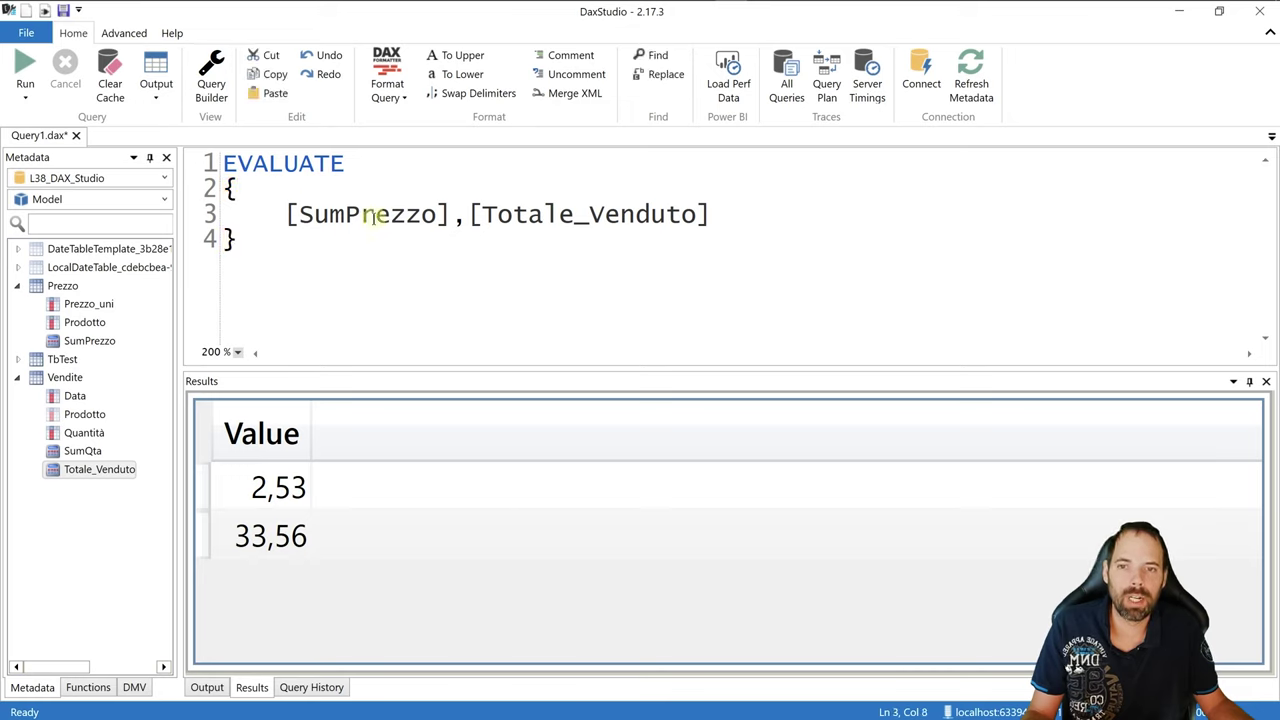
click(587, 216)
click(724, 222)
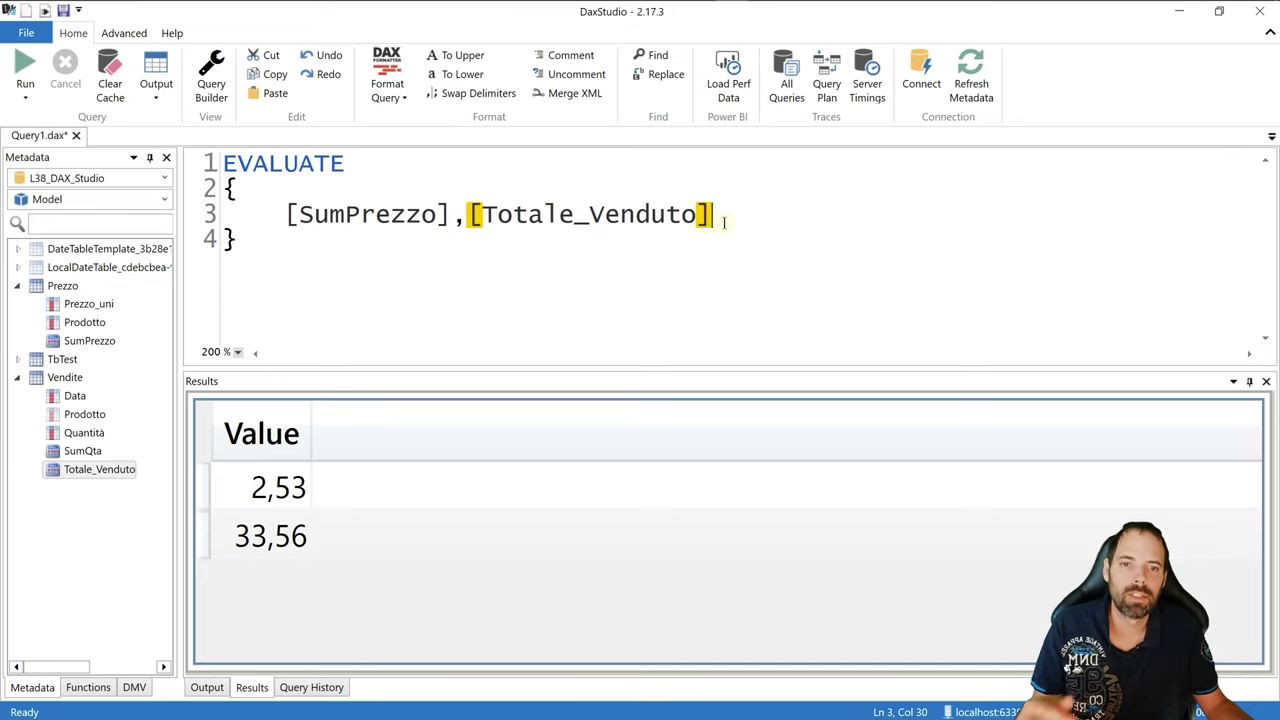
key(Home)
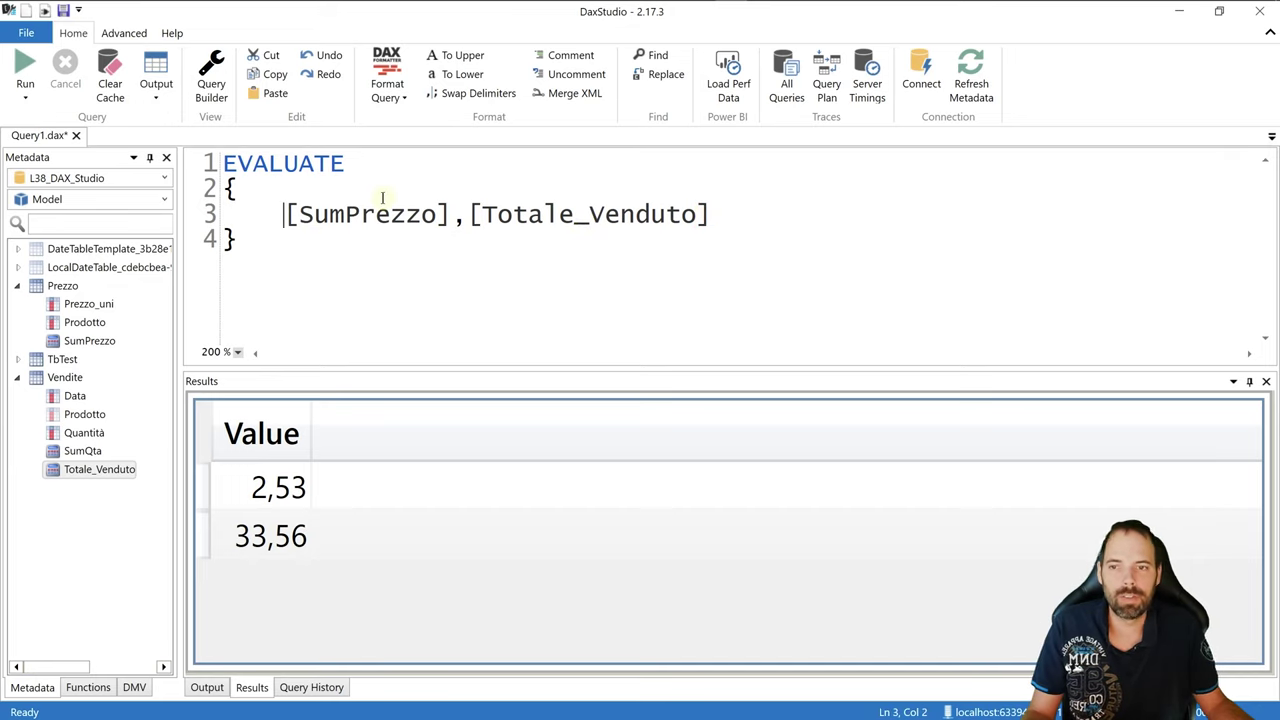
text(()
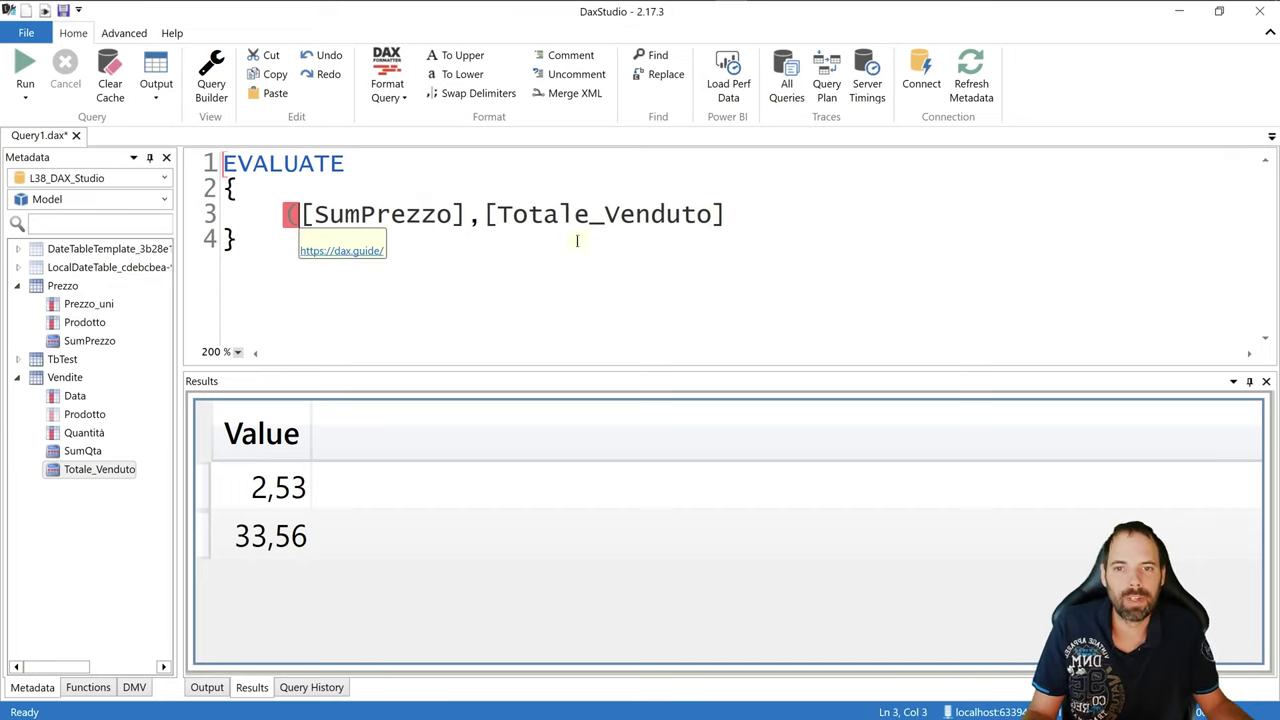
click(764, 216)
text())
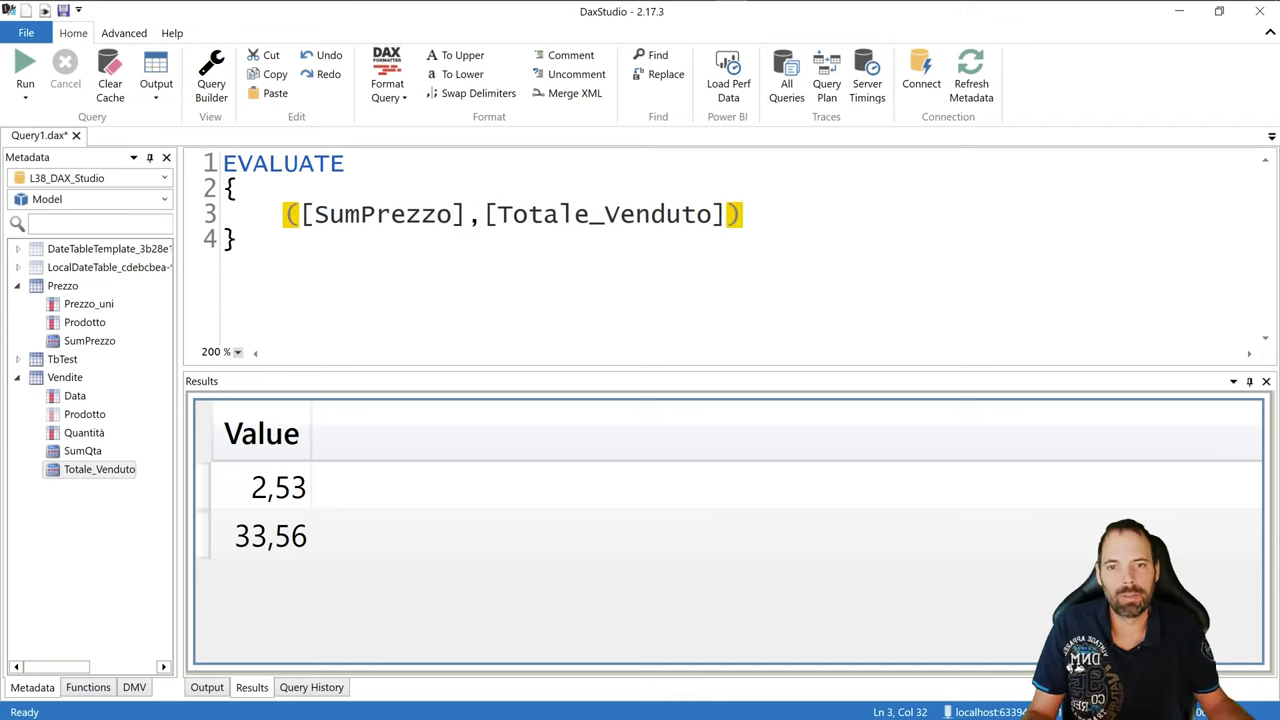
Check the parenthesised pair of measures and run the query
drag(733, 216, 300, 215)
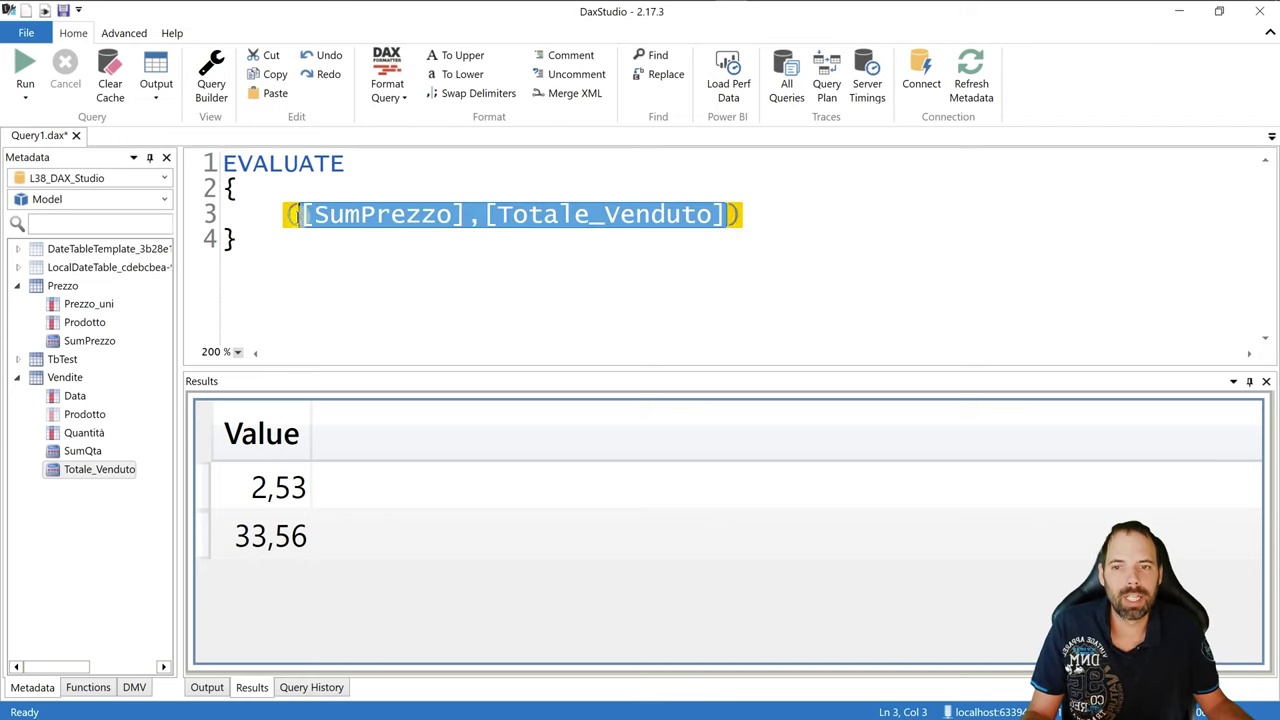
click(823, 216)
click(376, 214)
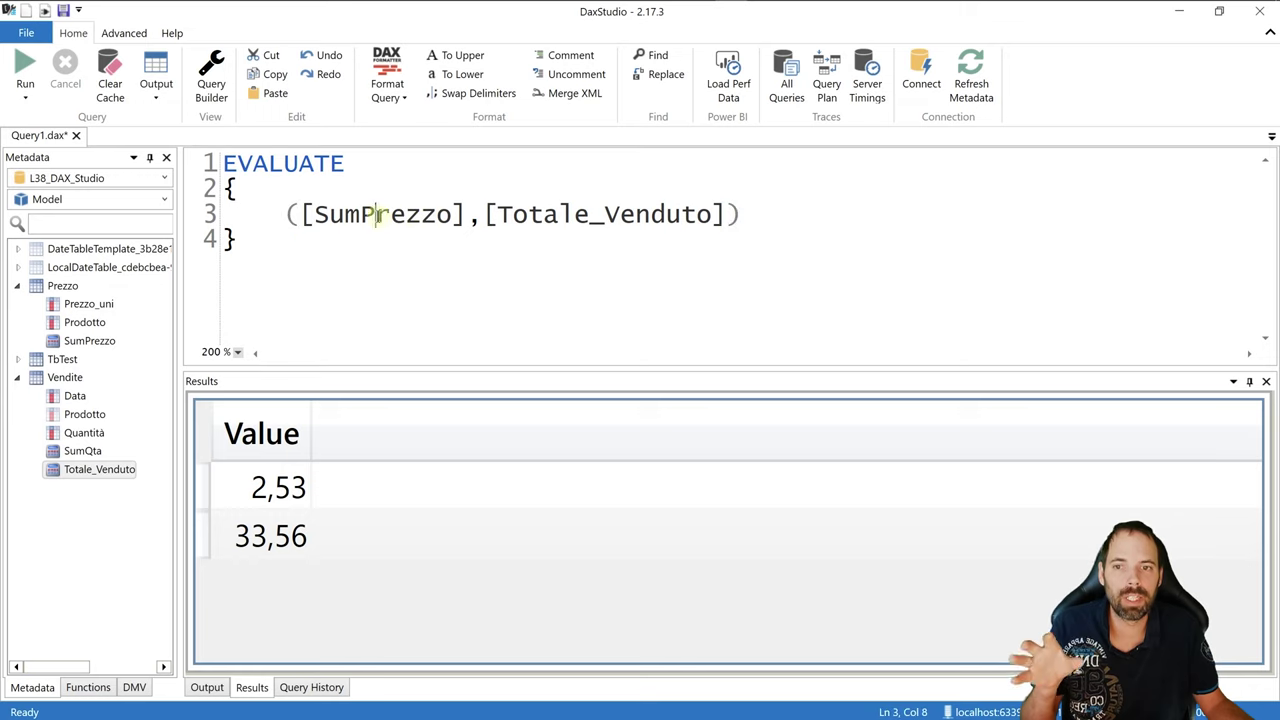
click(511, 214)
click(756, 216)
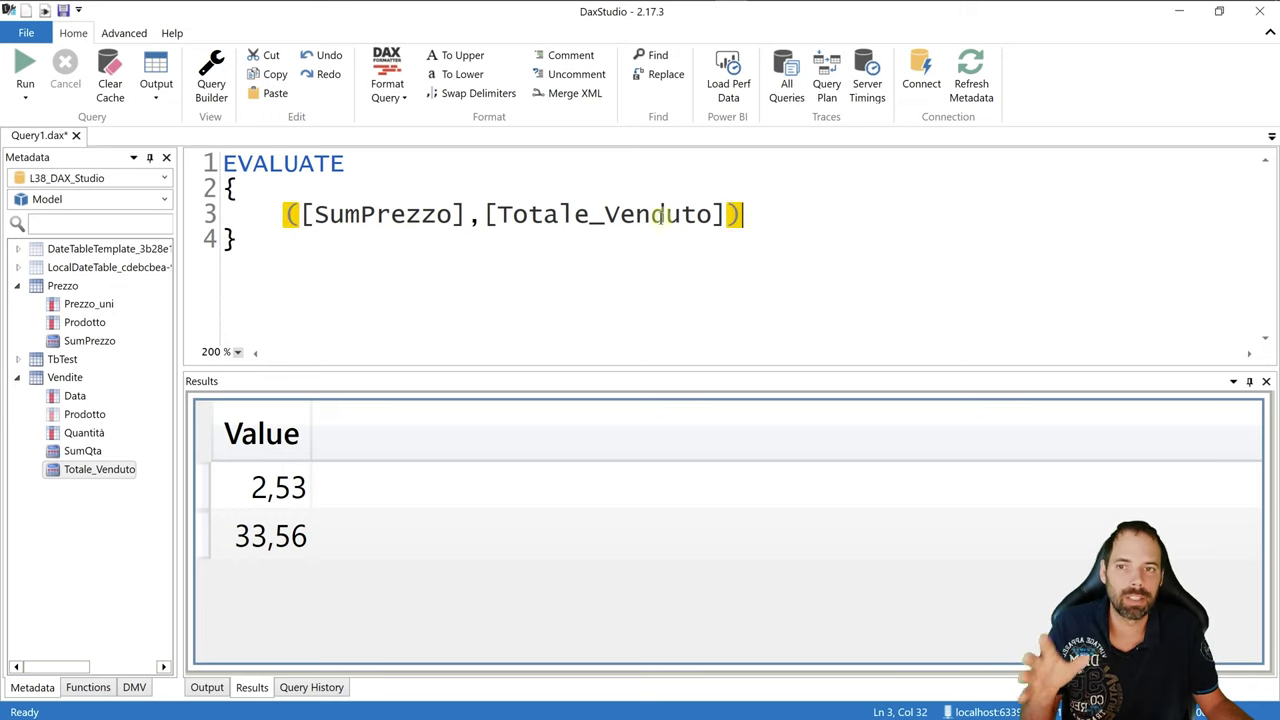
click(25, 70)
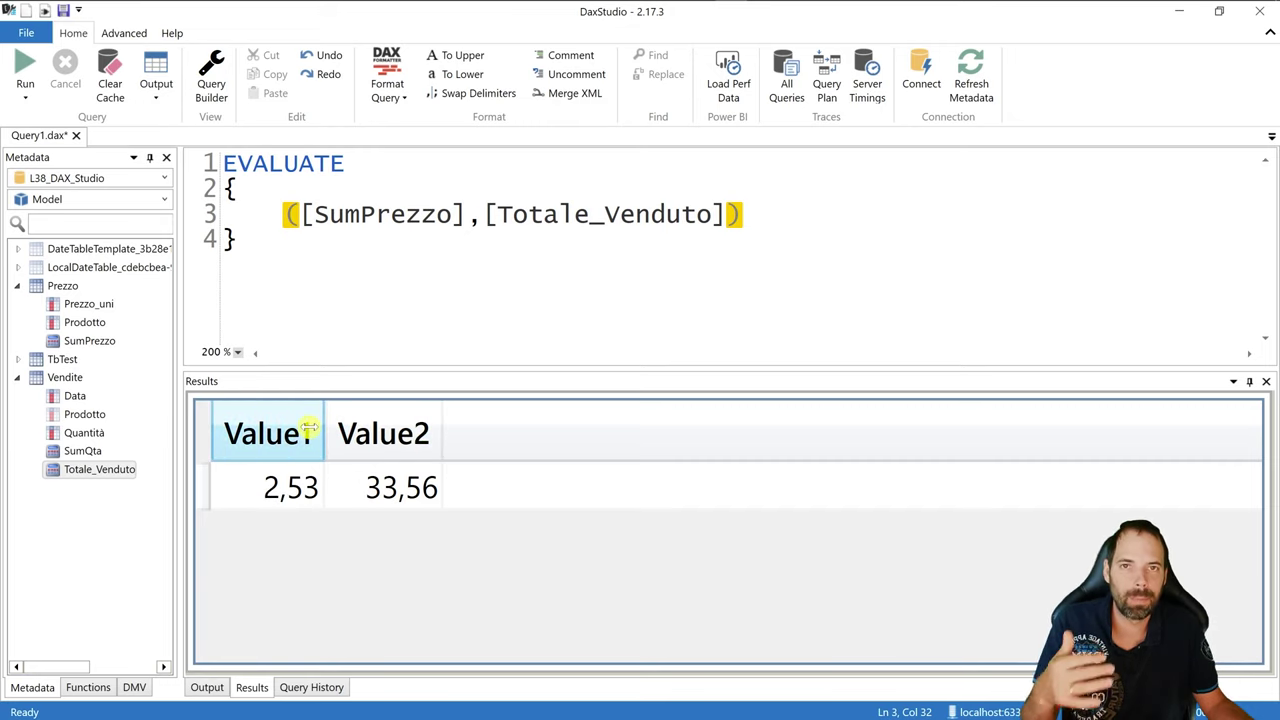
Add a second row ([SumQta],[SumPrezzo]) below the first pair, separated by a comma, and run the query
click(392, 238)
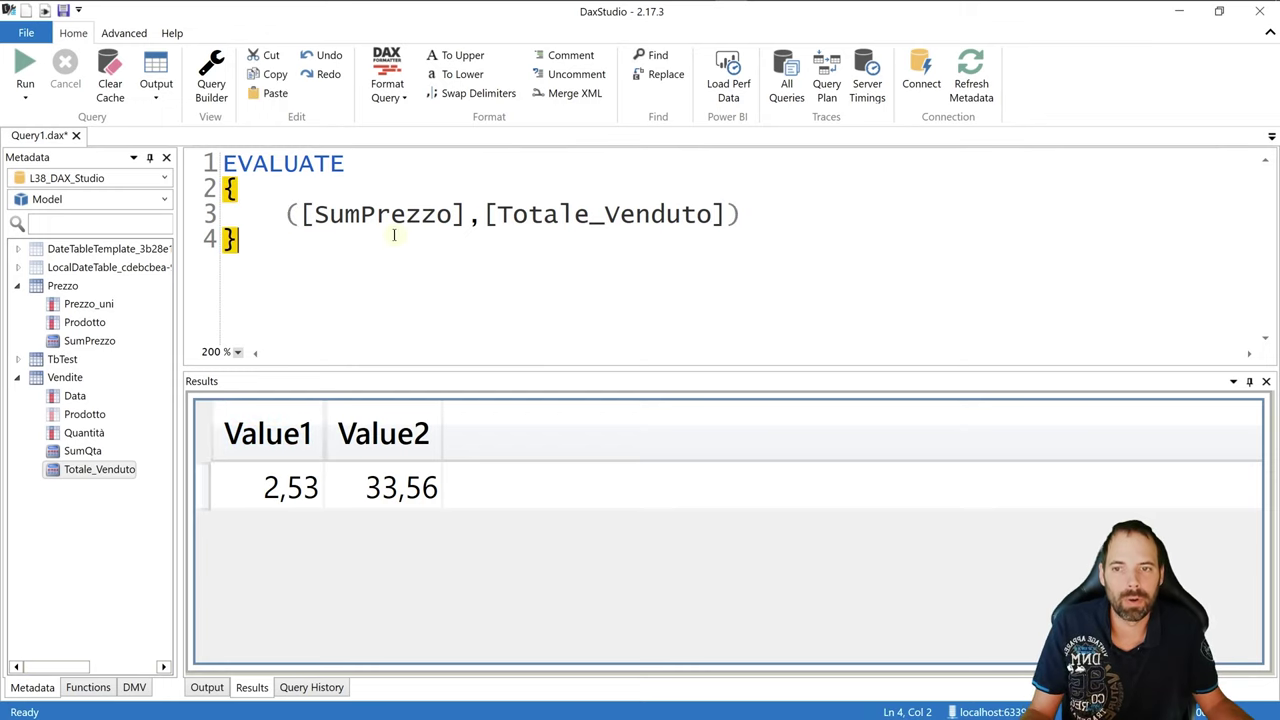
click(762, 214)
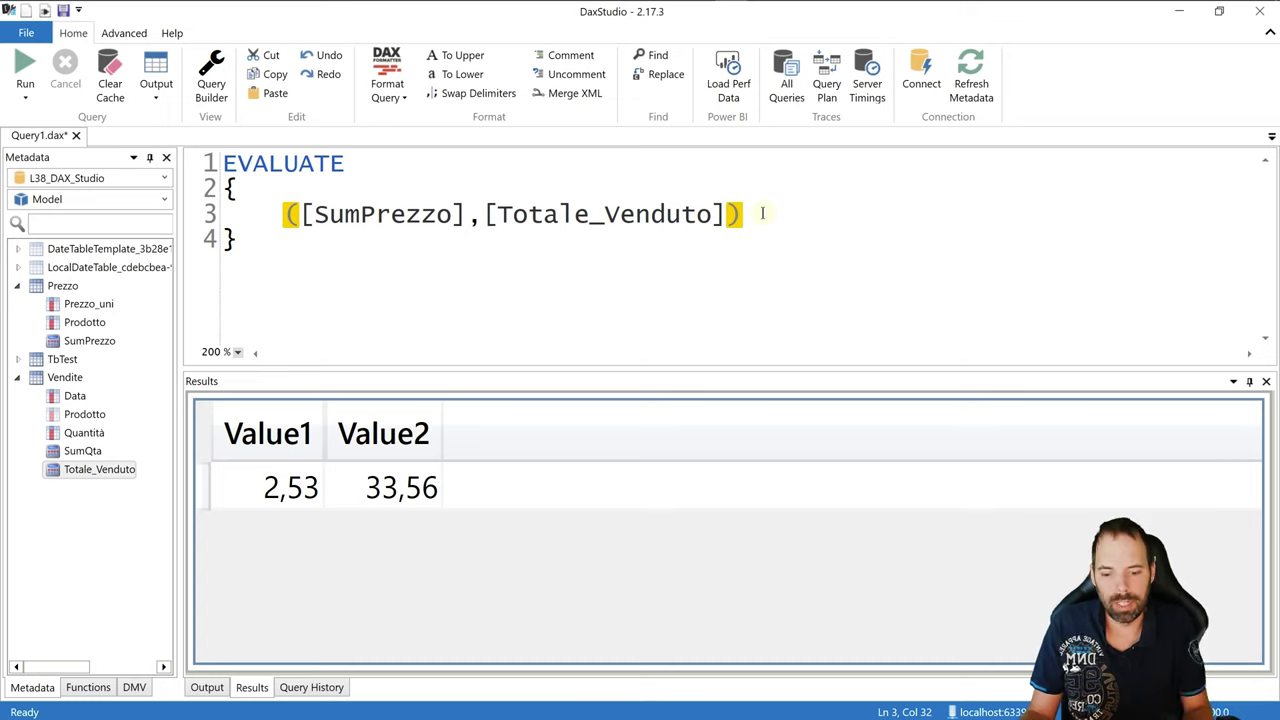
text(,)
key(Return)
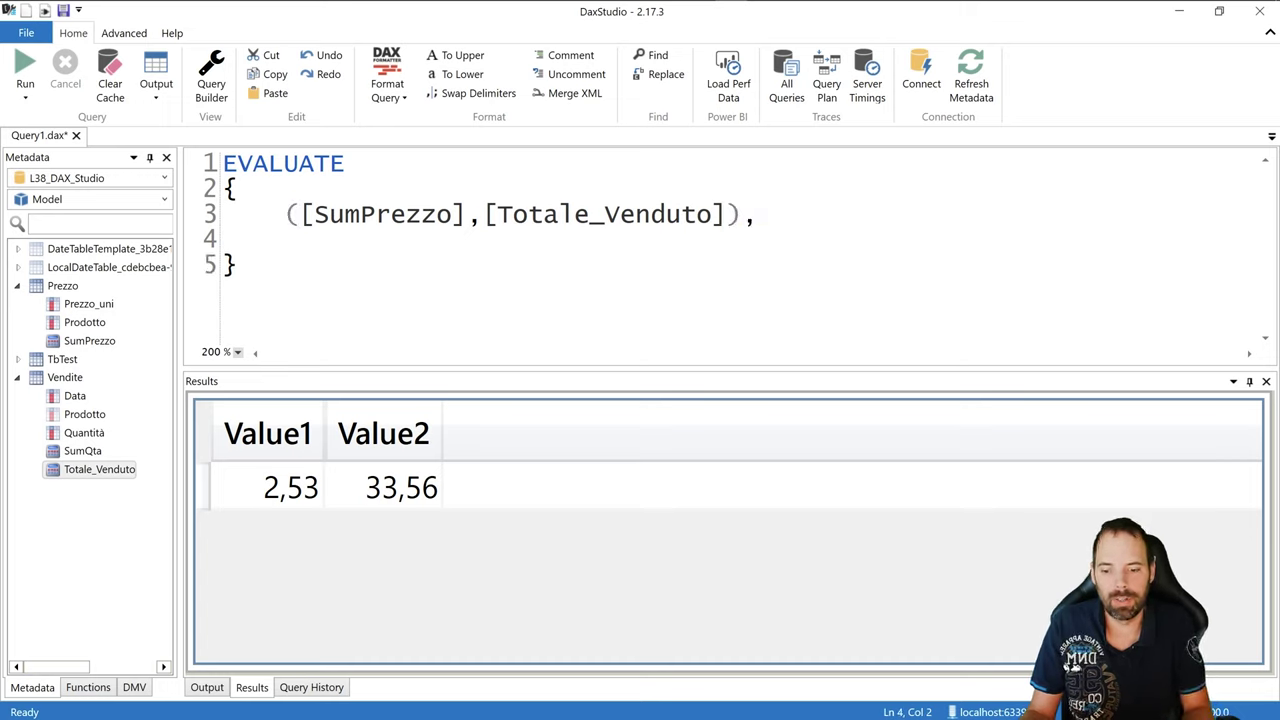
text(()
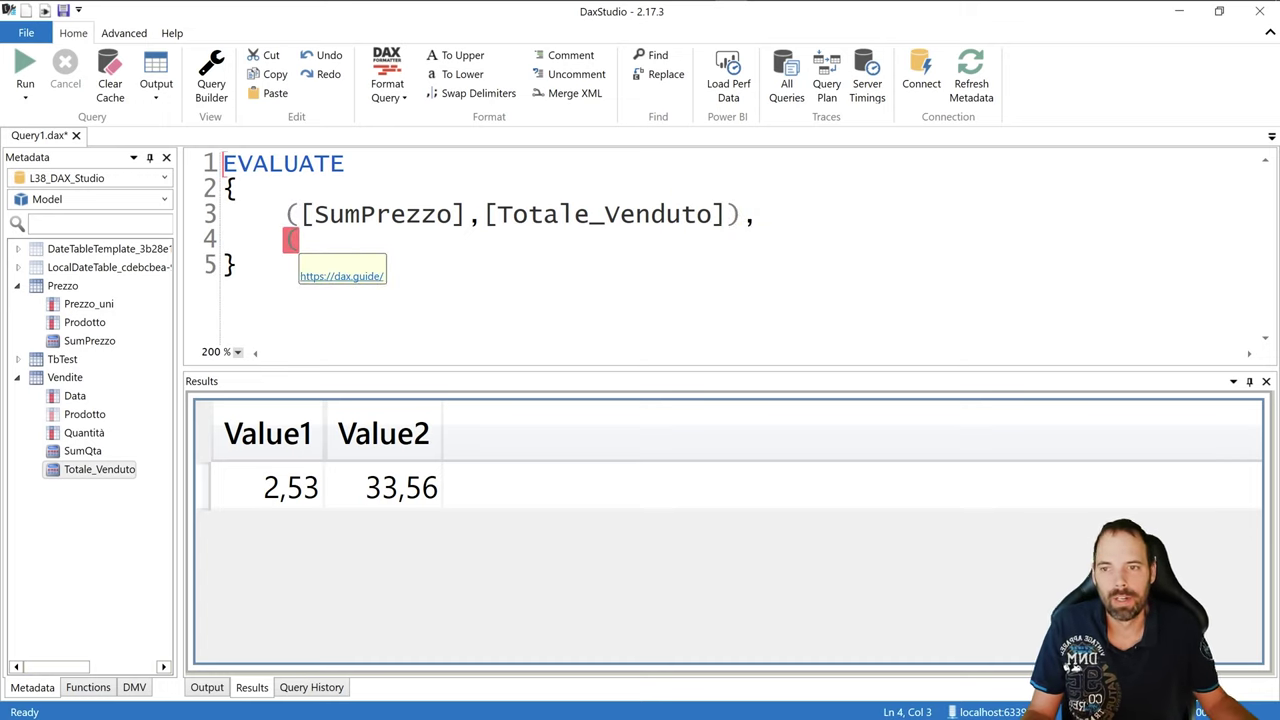
click(92, 342)
double_click(82, 451)
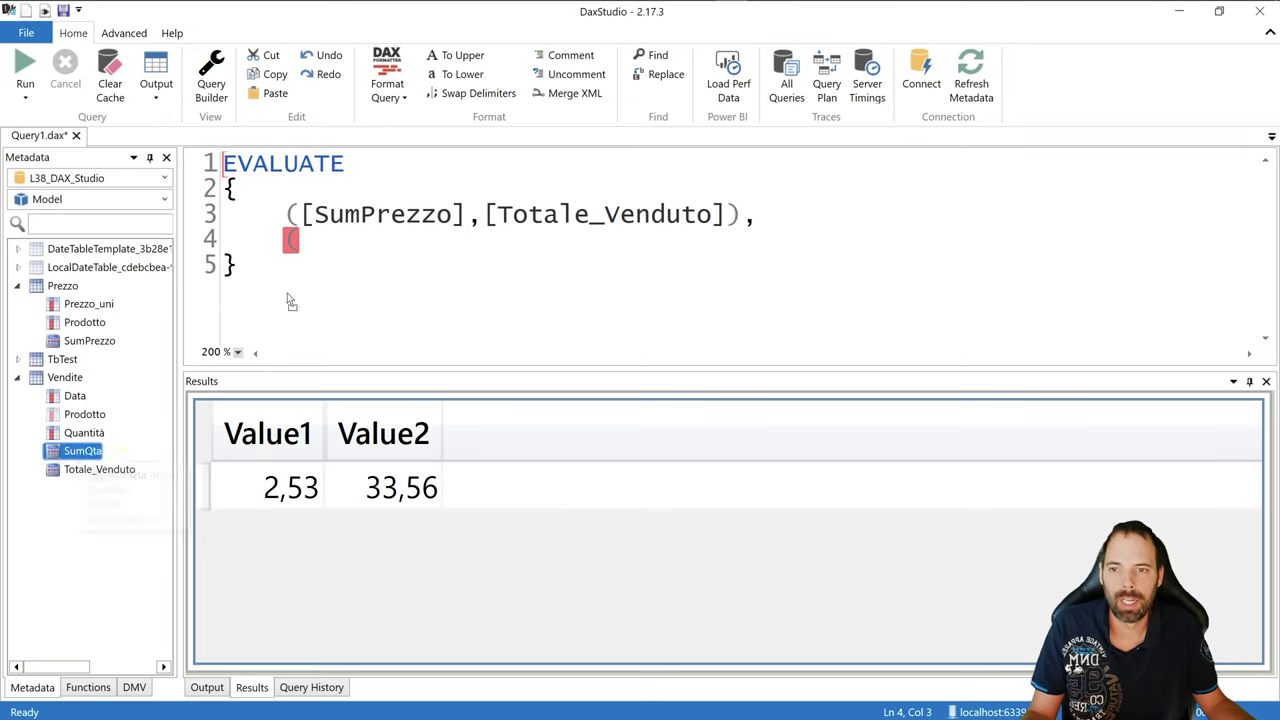
text(,)
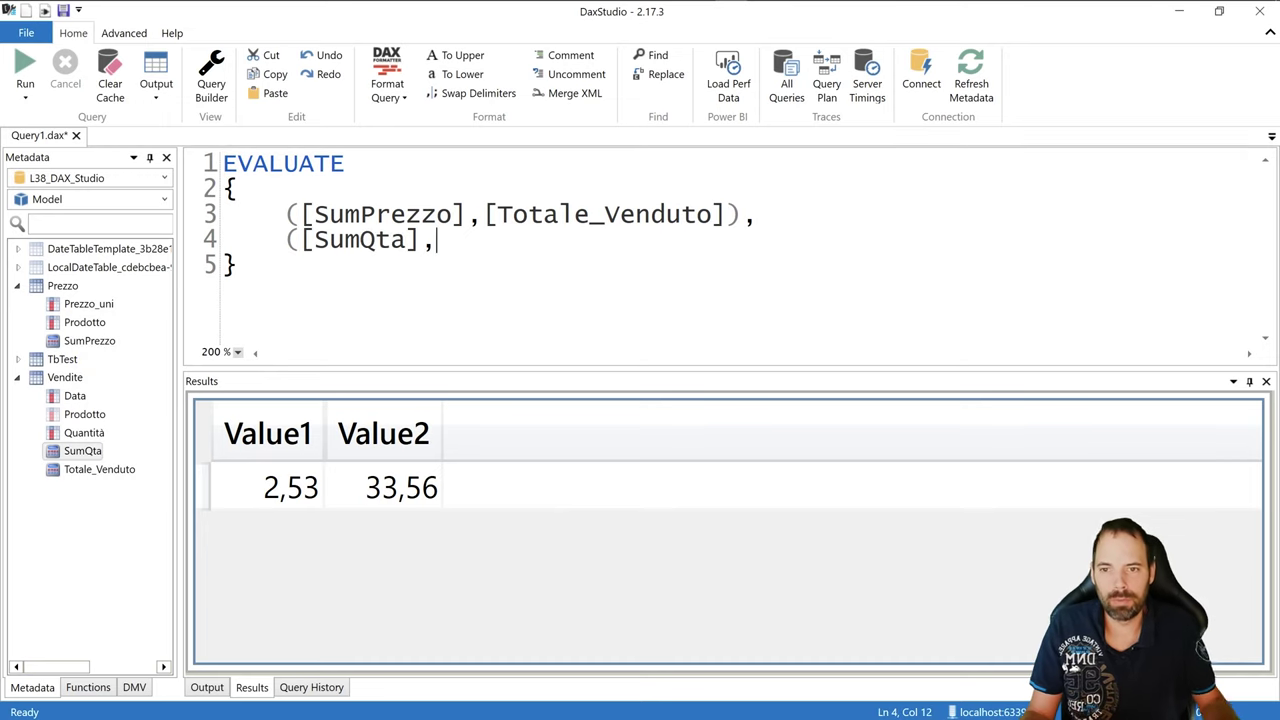
drag(88, 342, 490, 242)
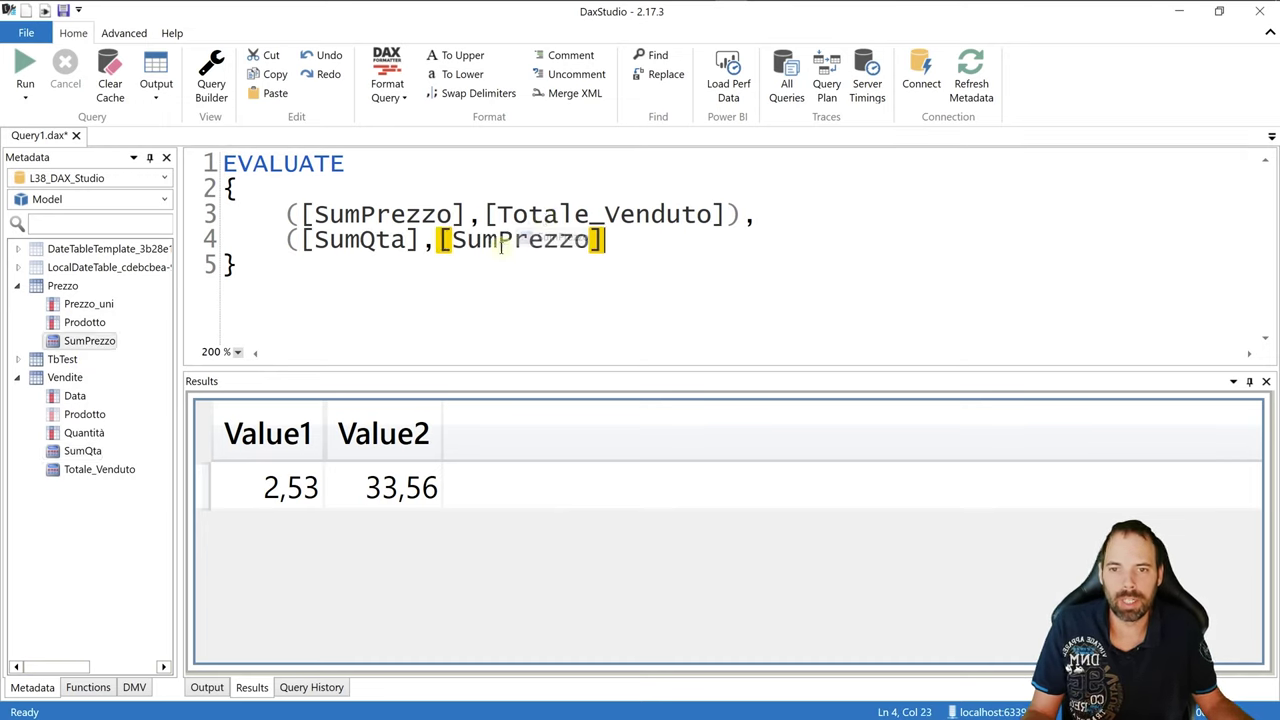
text())
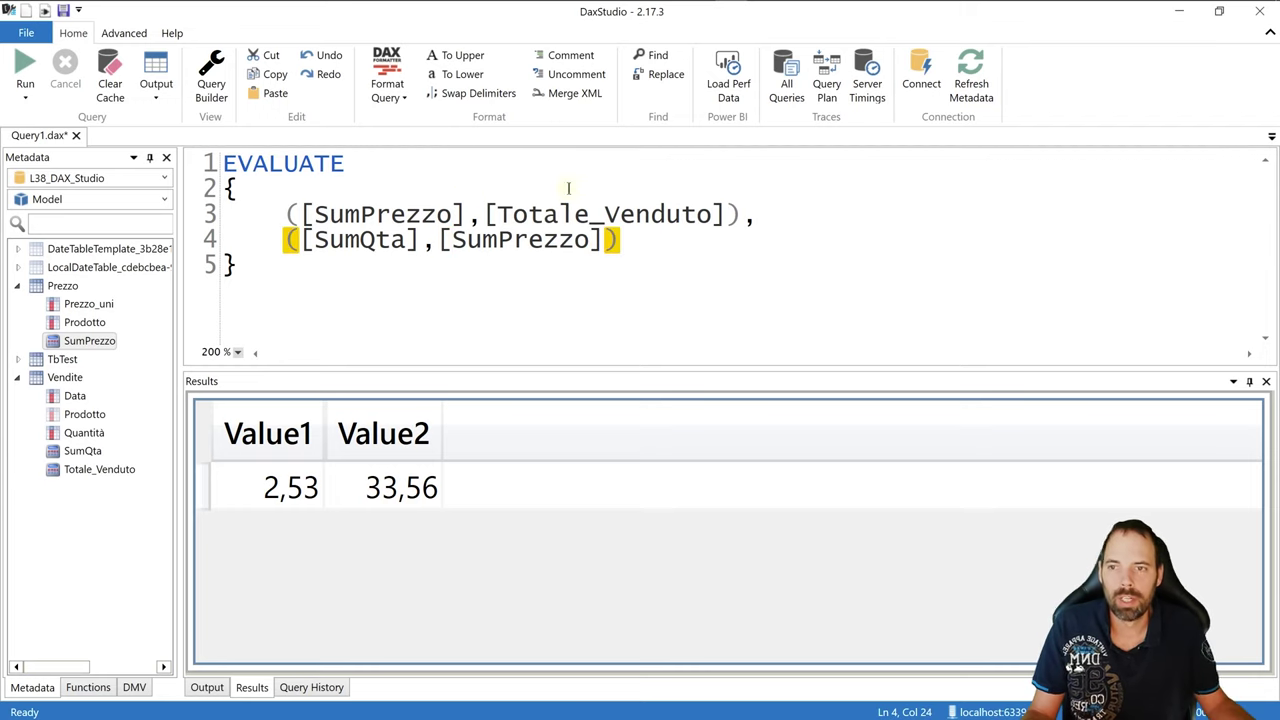
click(30, 78)
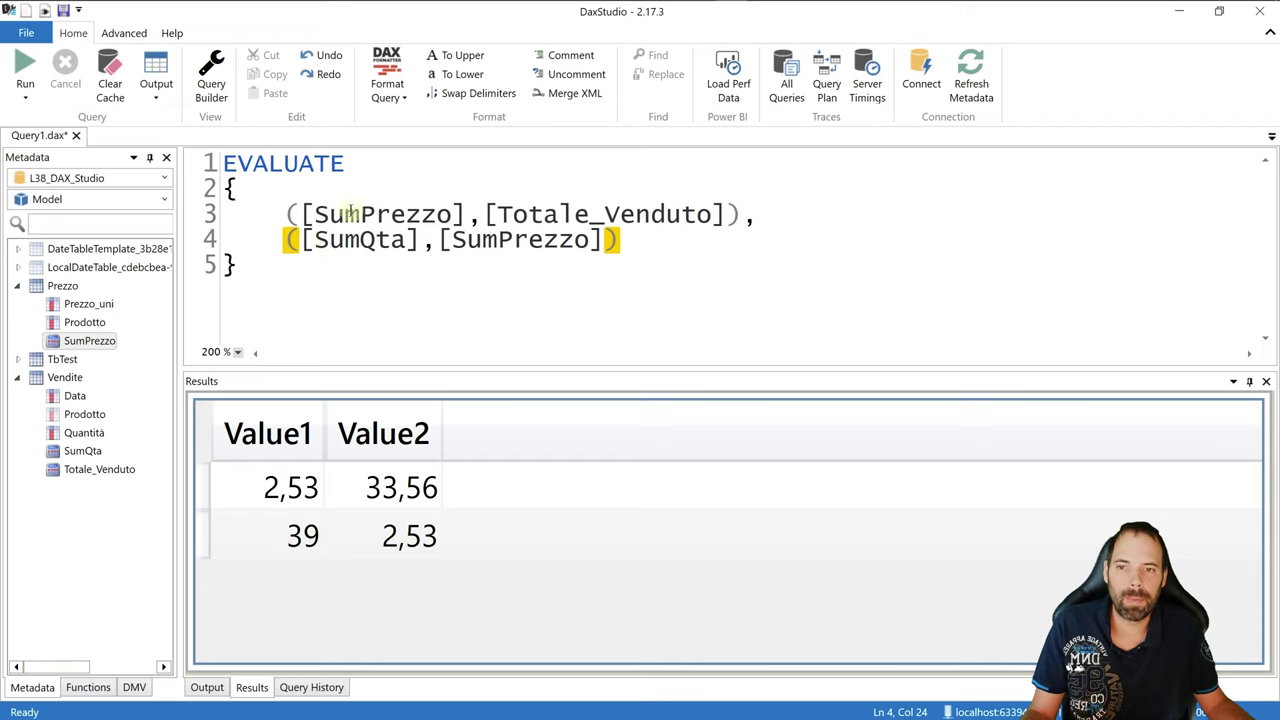
Compare the measures in the two rows and delete both rows from inside the curly braces
click(343, 212)
click(345, 240)
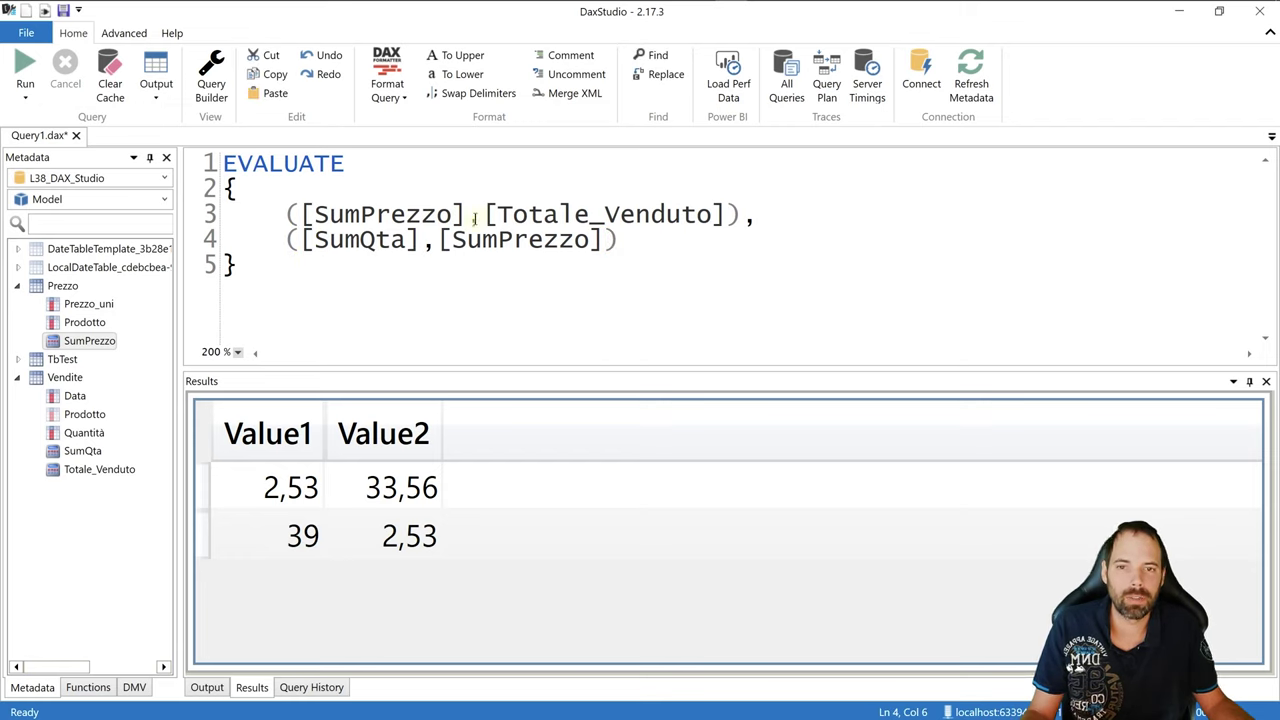
click(541, 239)
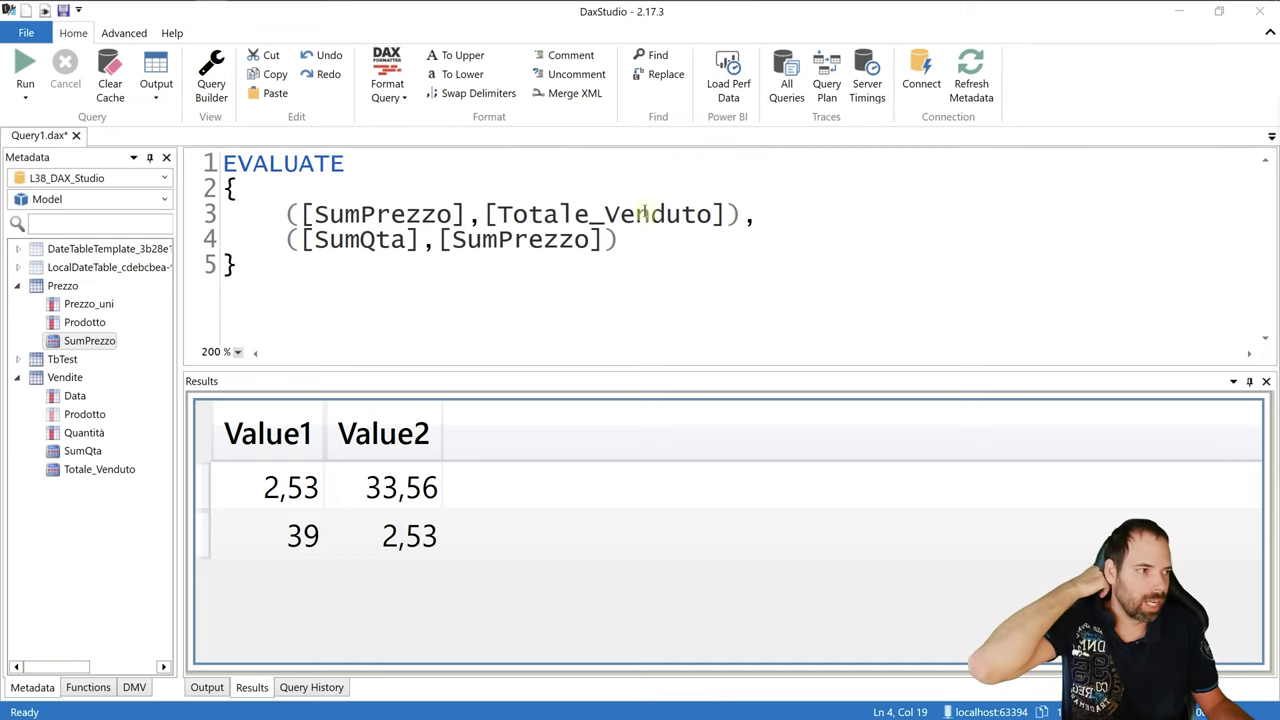
click(336, 280)
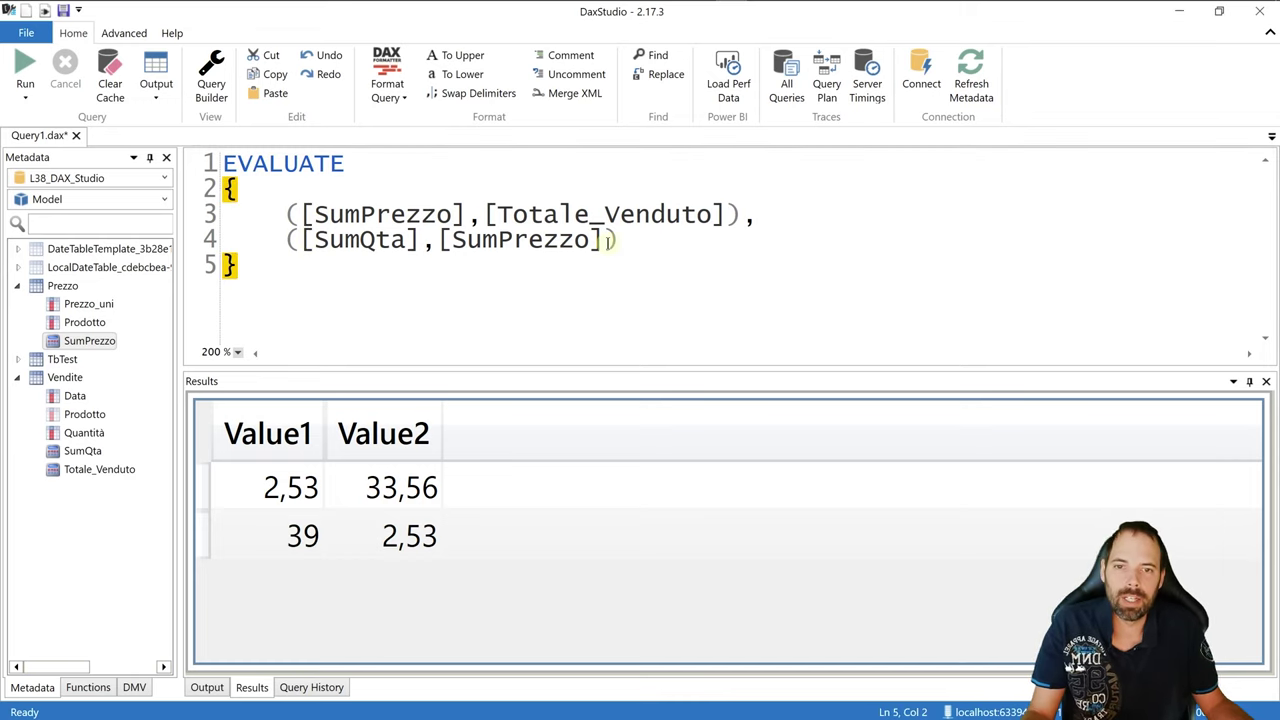
drag(609, 241, 294, 217)
key(BackSpace)
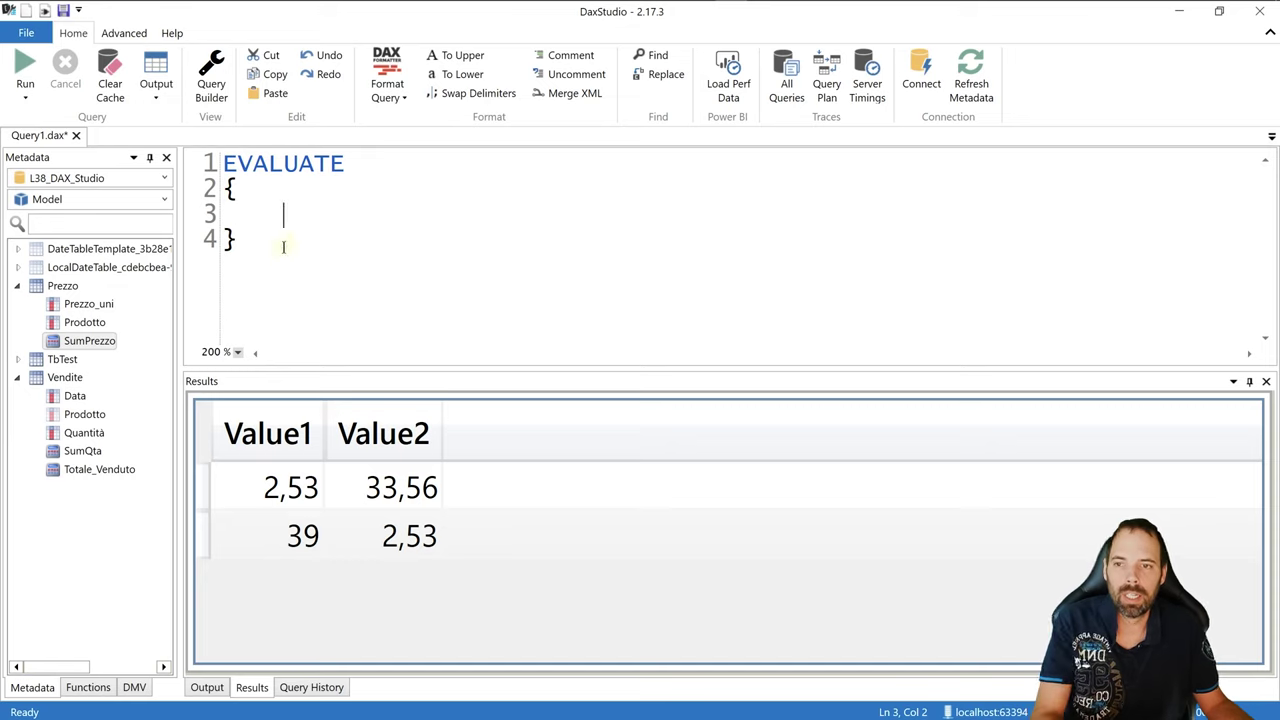
Try to query the Prezzo[Prodotto] column together with the [SumPrezzo] measure inside the curly braces
drag(86, 322, 406, 228)
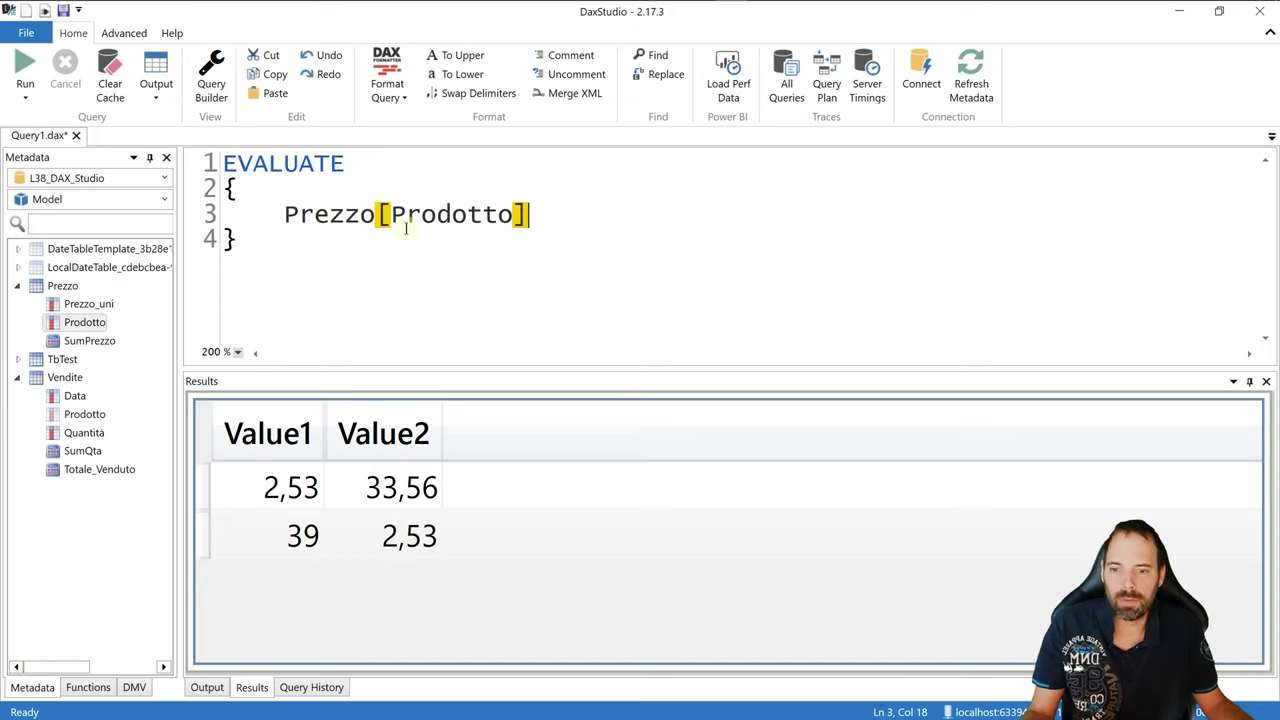
text(,)
drag(100, 341, 606, 220)
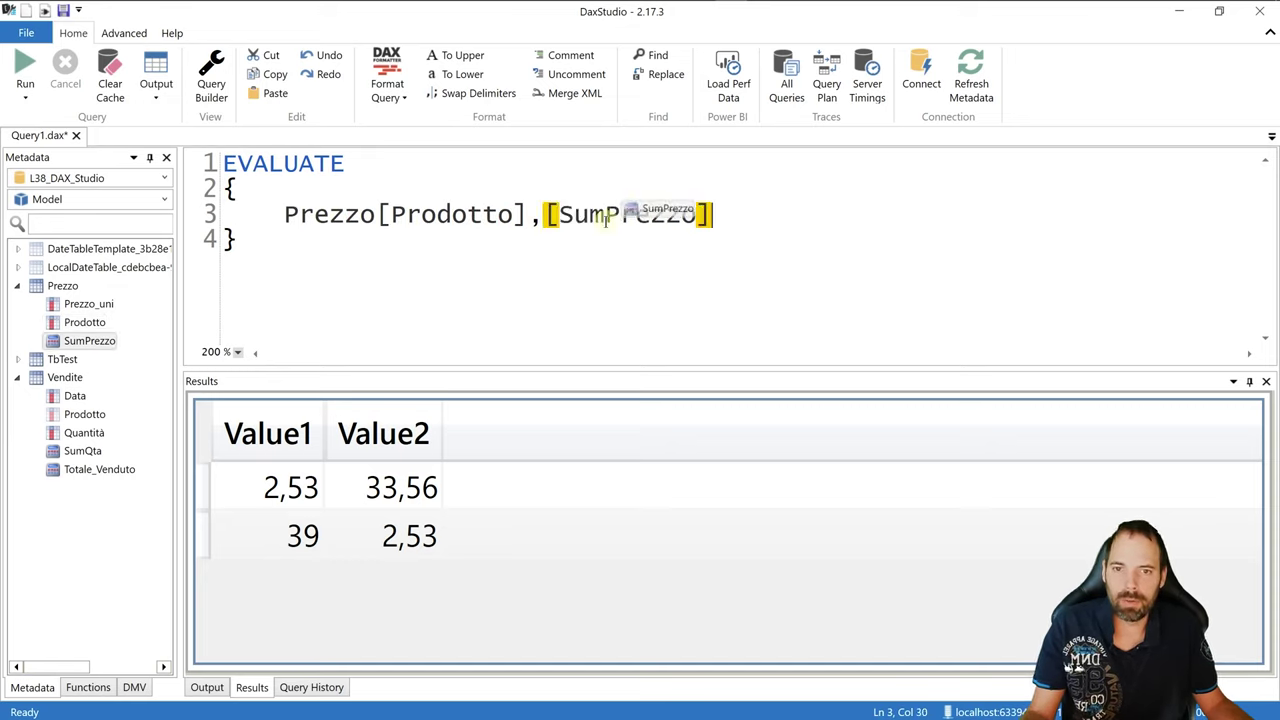
click(25, 75)
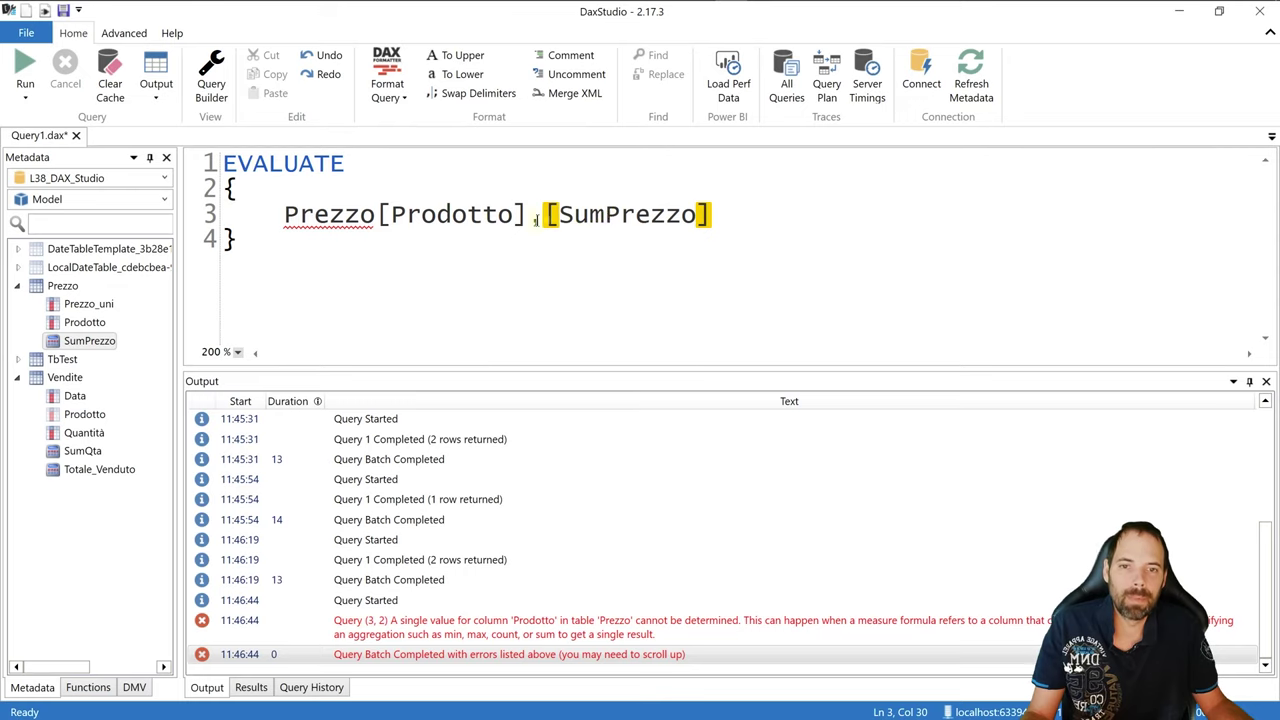
Remove Prezzo[Prodotto] and its comma from the braces and run the query with only [SumPrezzo]
drag(543, 214, 280, 212)
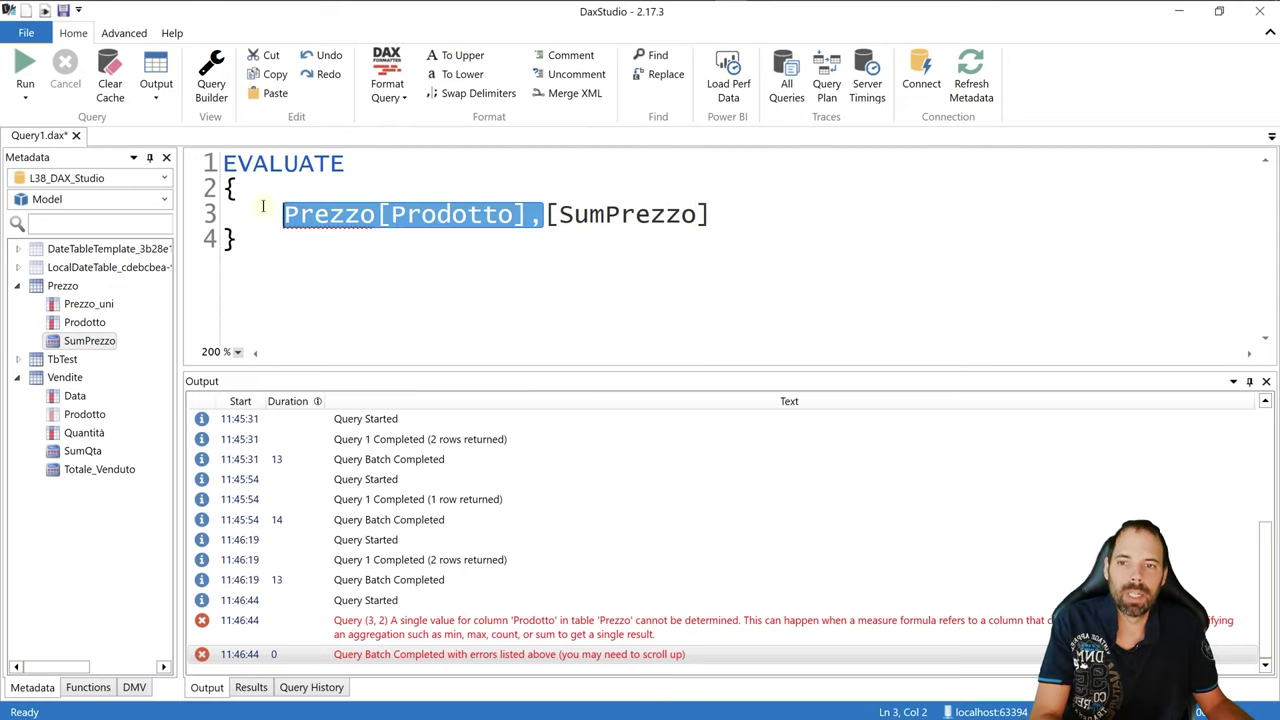
key(Delete)
click(25, 72)
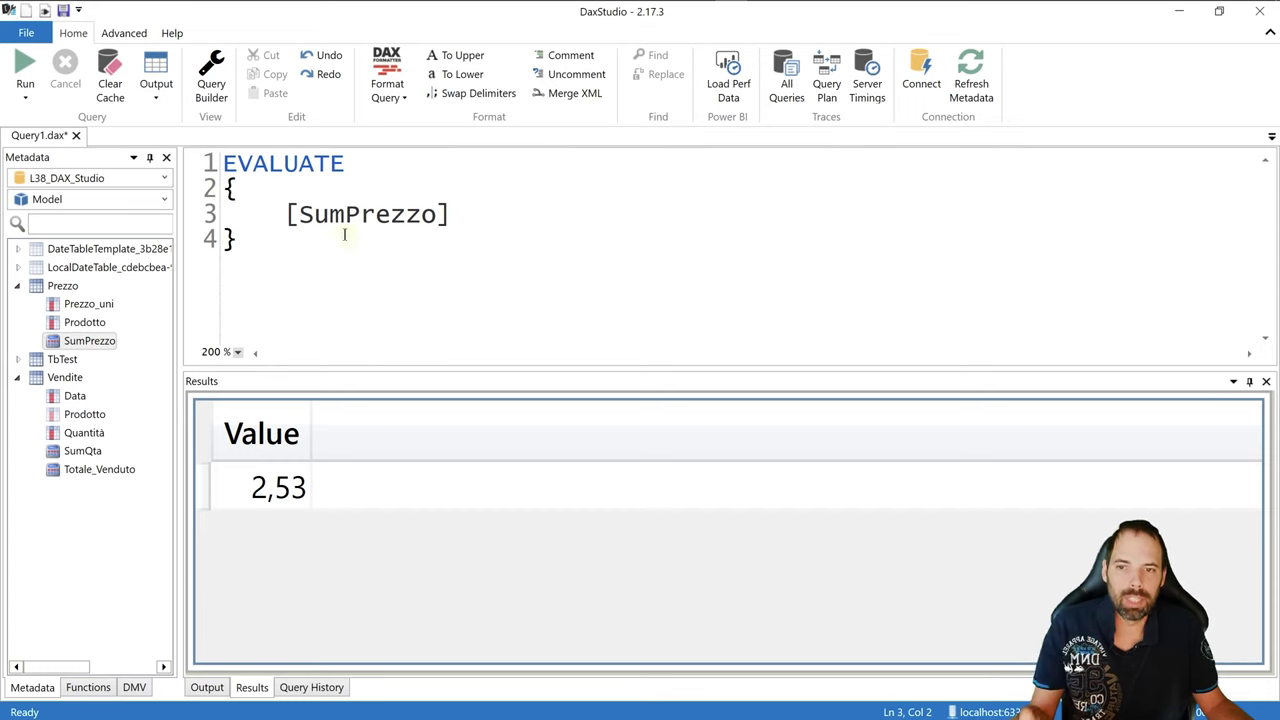
Delete the curly braces and the [SumPrezzo] measure they enclose, keeping only EVALUATE
drag(488, 223, 286, 220)
click(490, 224)
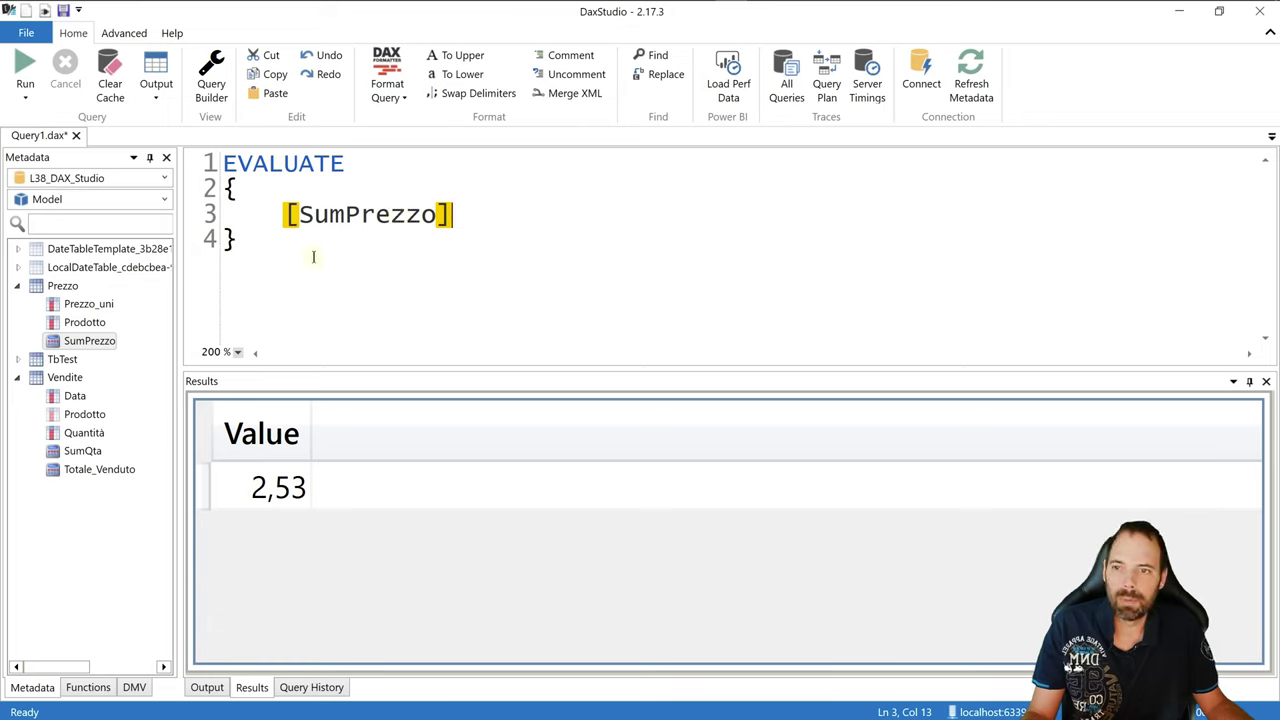
drag(314, 245, 226, 188)
key(Delete)
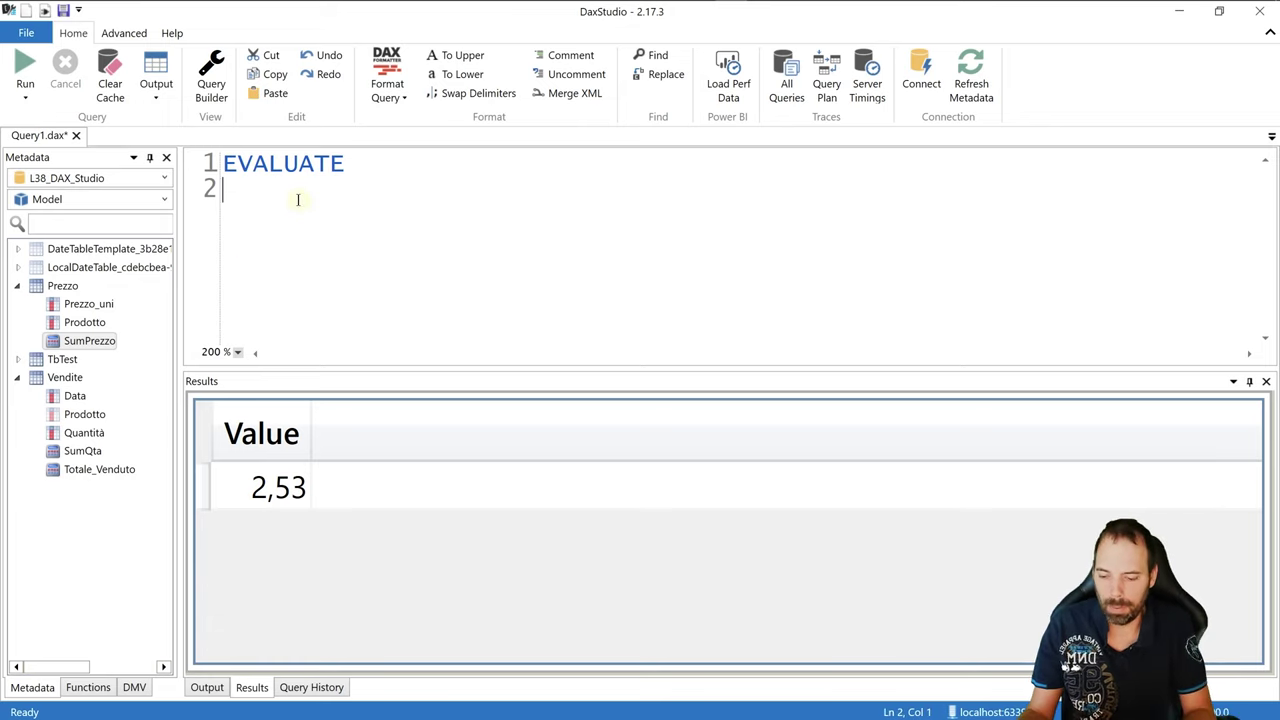
Begin a SUMMARIZECOLUMNS( function call on the line below EVALUATE and open a line for its arguments
text(SUMA)
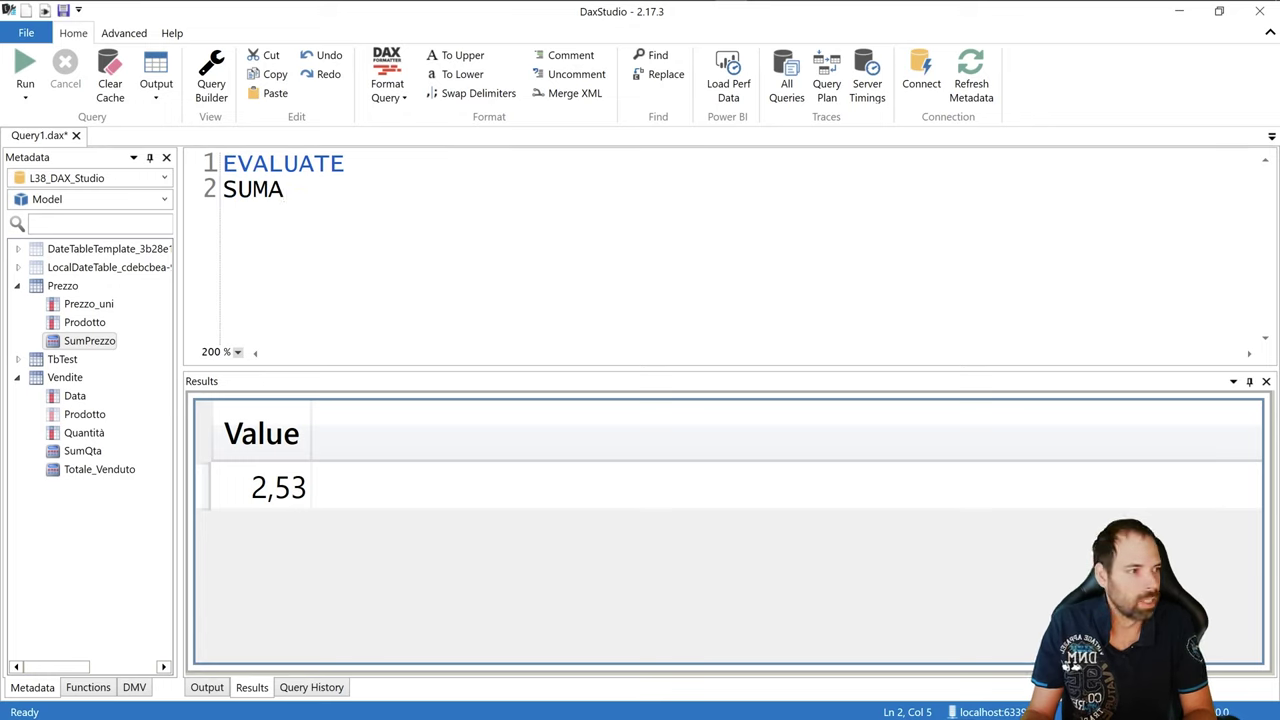
key(BackSpace)
text(MA)
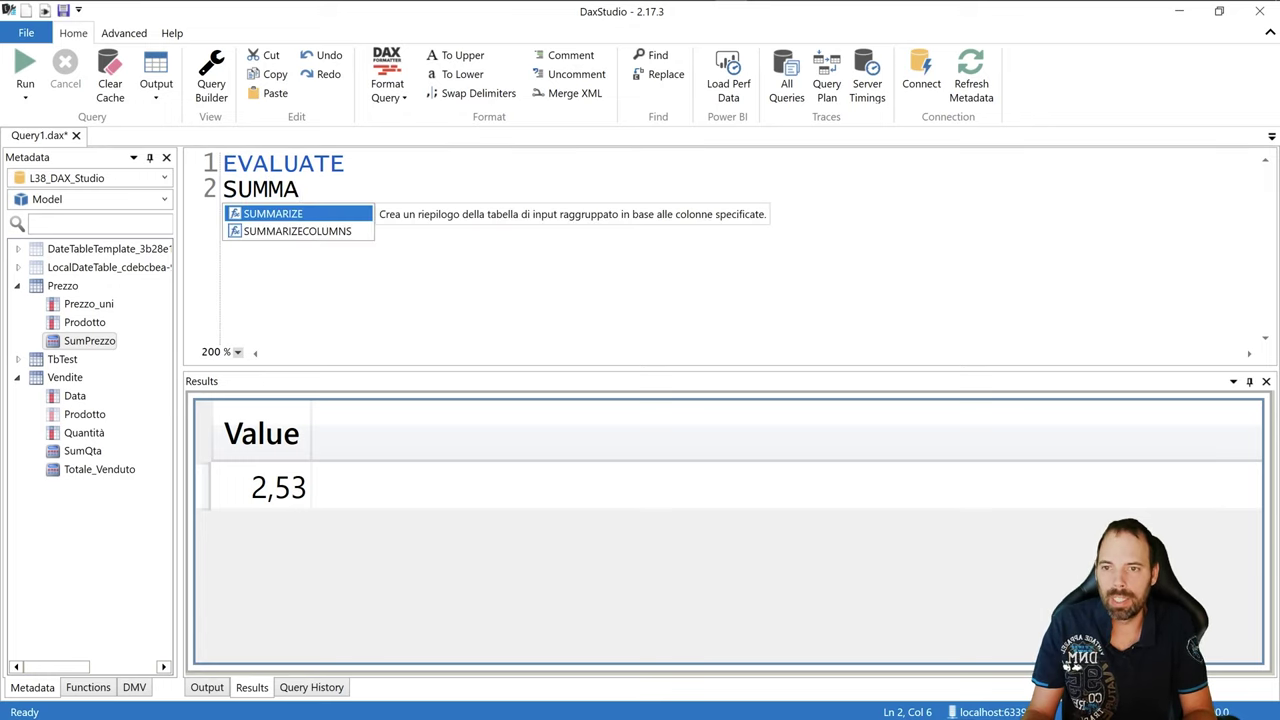
key(Down)
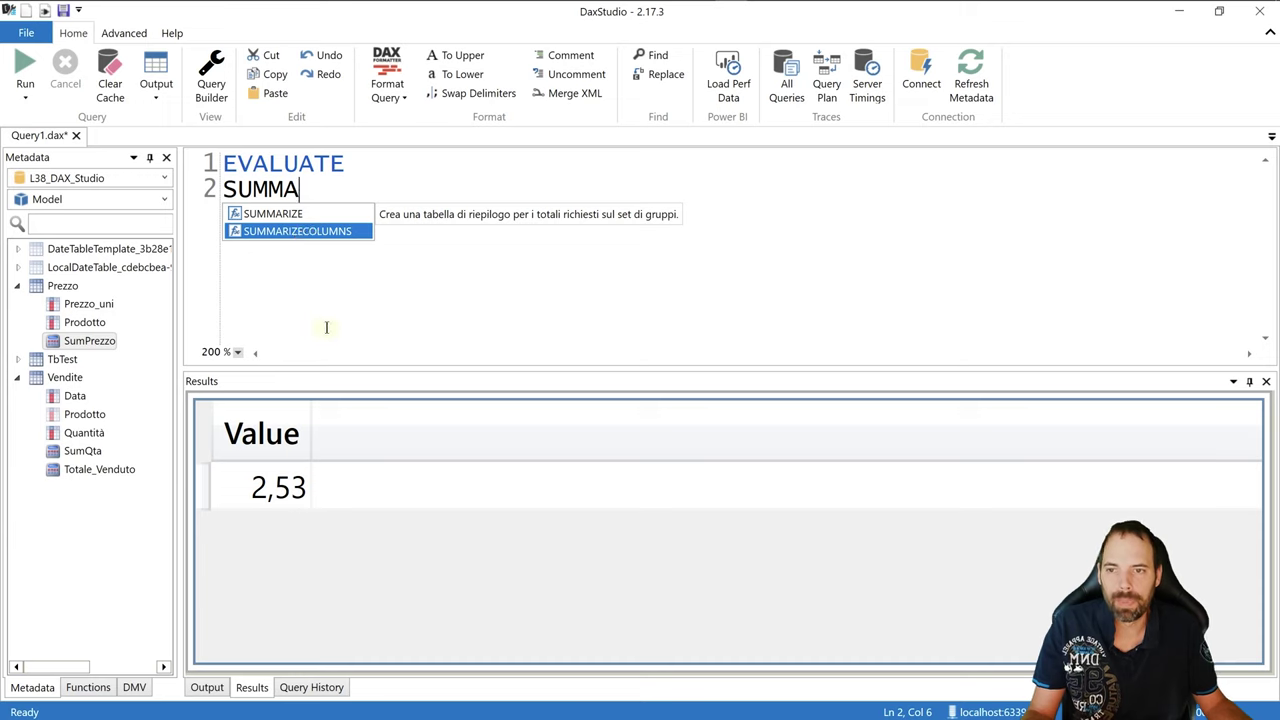
key(Return)
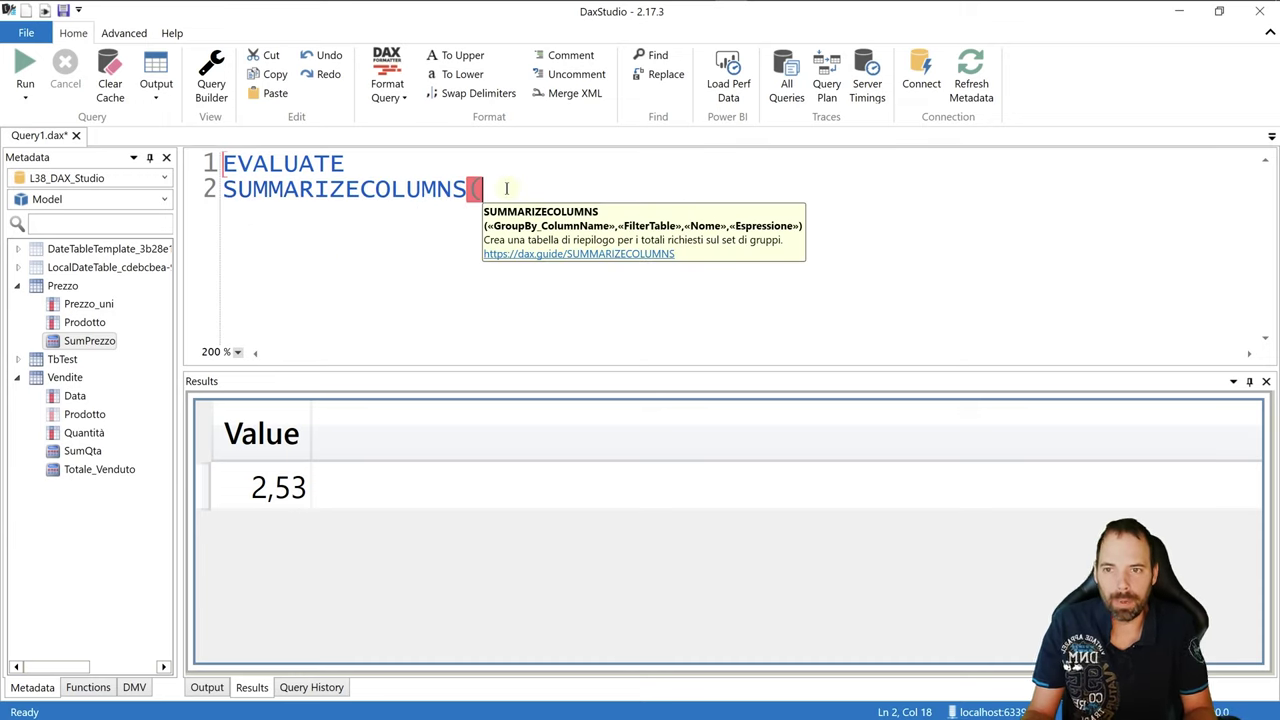
key(Return)
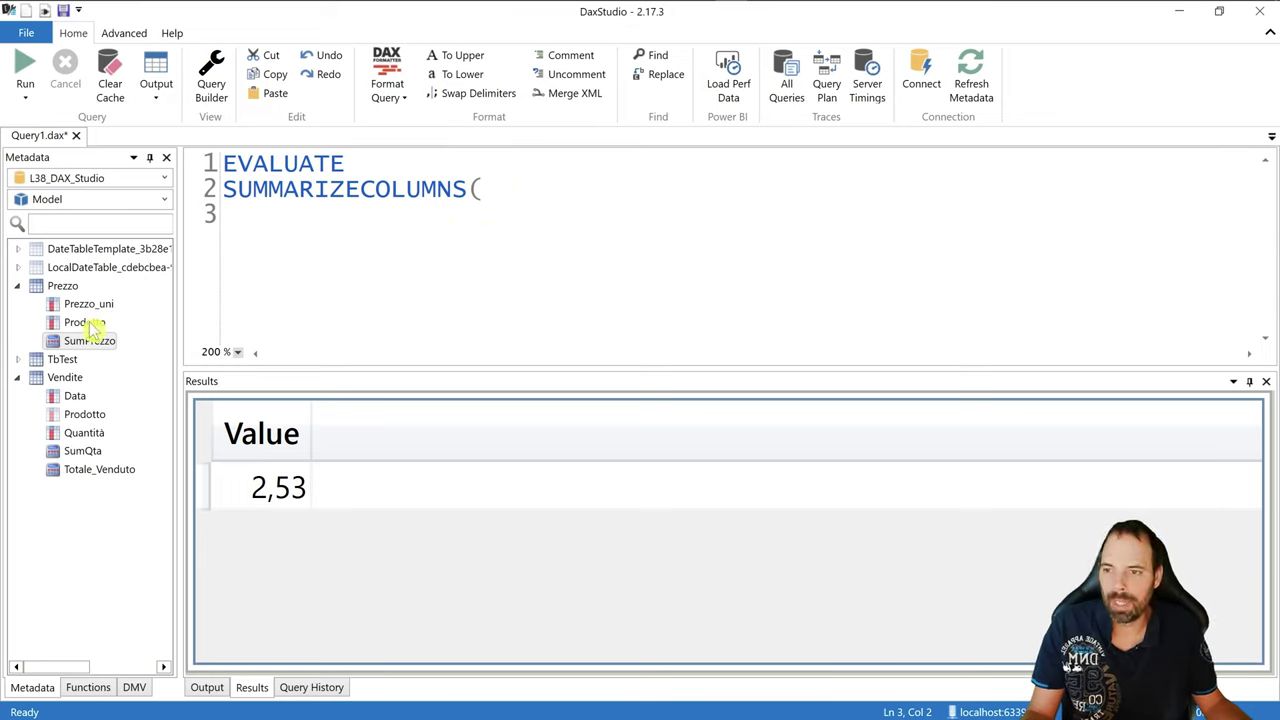
mouse_move(90, 322)
mouse_down()
mouse_move(329, 246)
mouse_move(79, 325)
mouse_move(90, 328)
mouse_up()
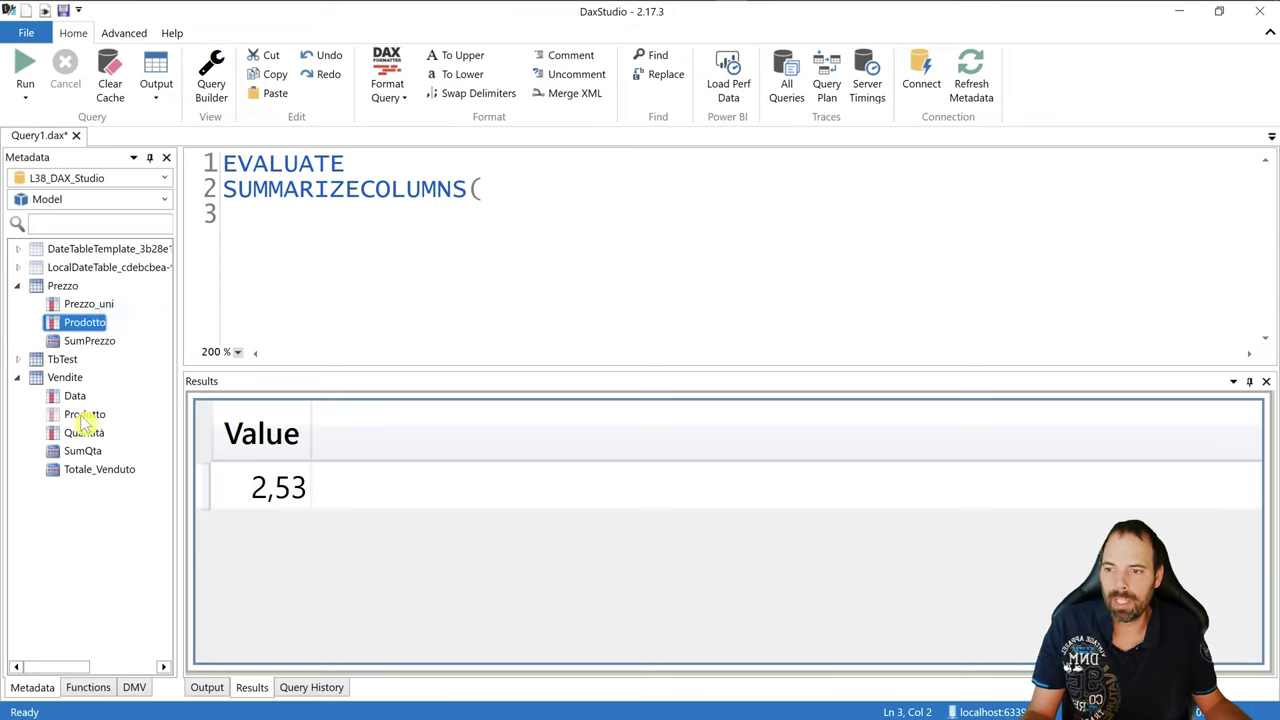
drag(84, 414, 320, 230)
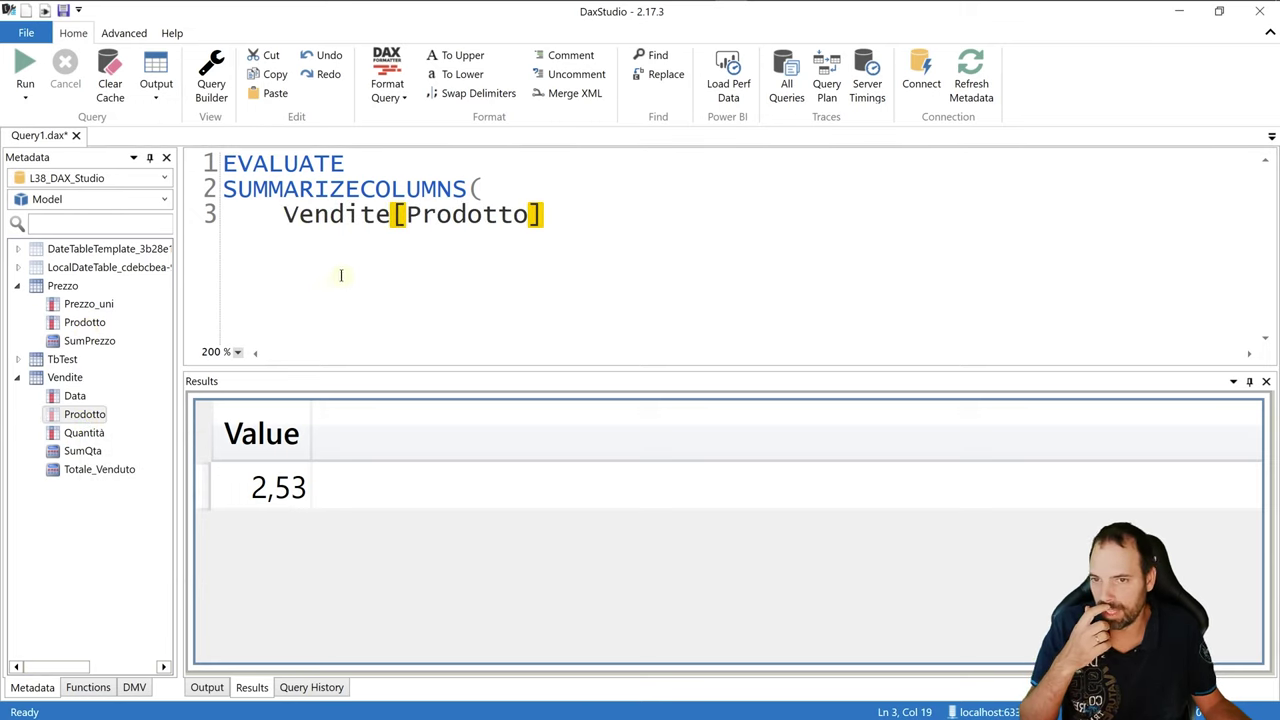
drag(595, 215, 283, 215)
key(BackSpace)
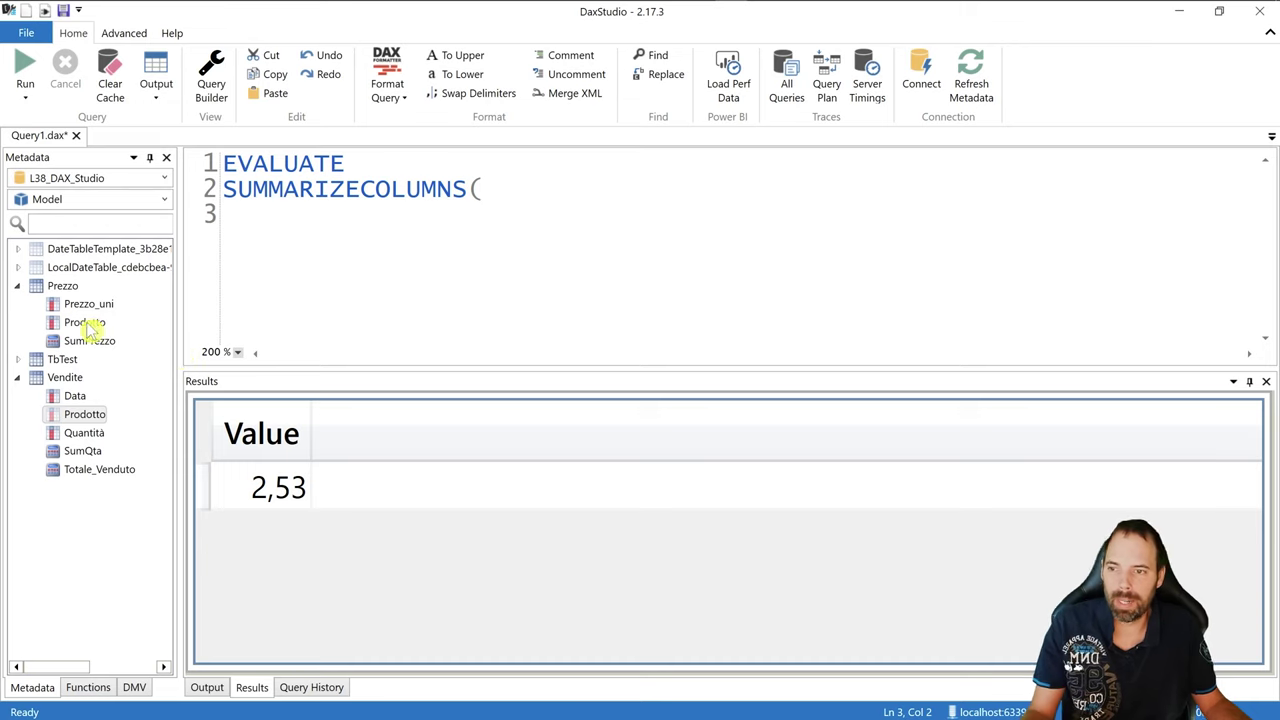
Add Prezzo[Prodotto] as the grouping column of SUMMARIZECOLUMNS, followed by a comma and the [SumPrezzo] measure on a new line
drag(88, 328, 320, 216)
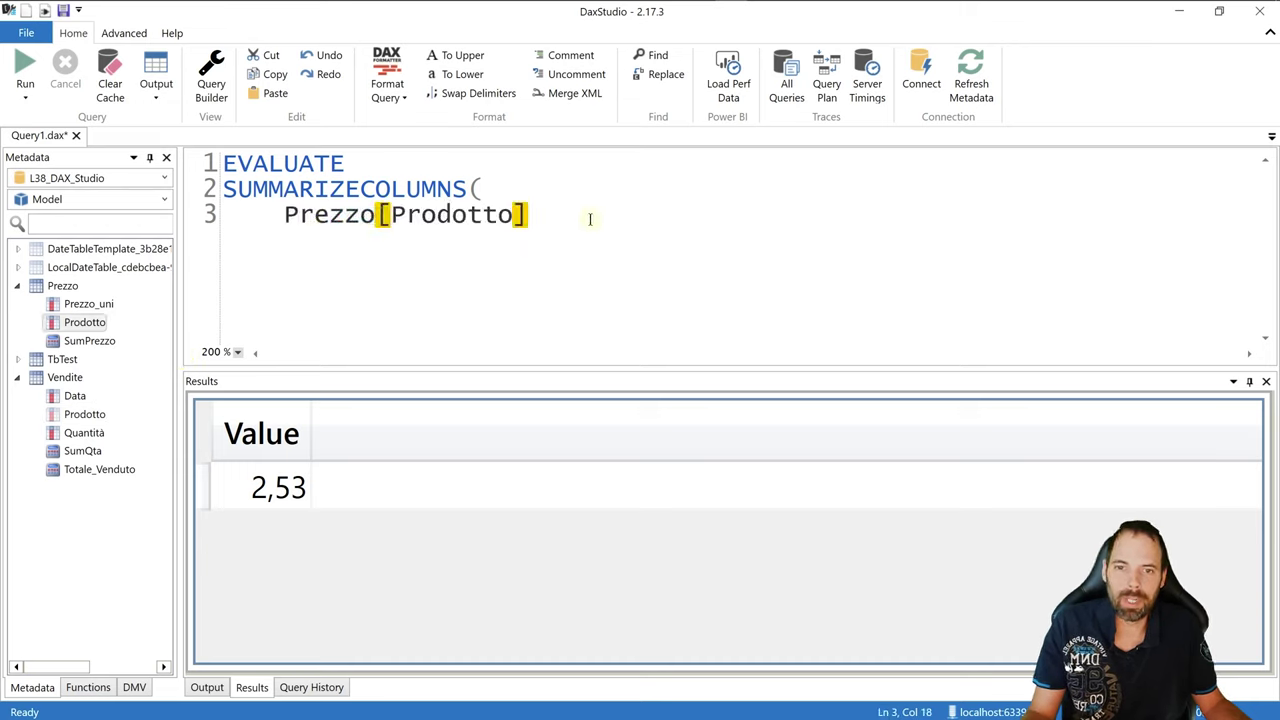
text(,)
key(Return)
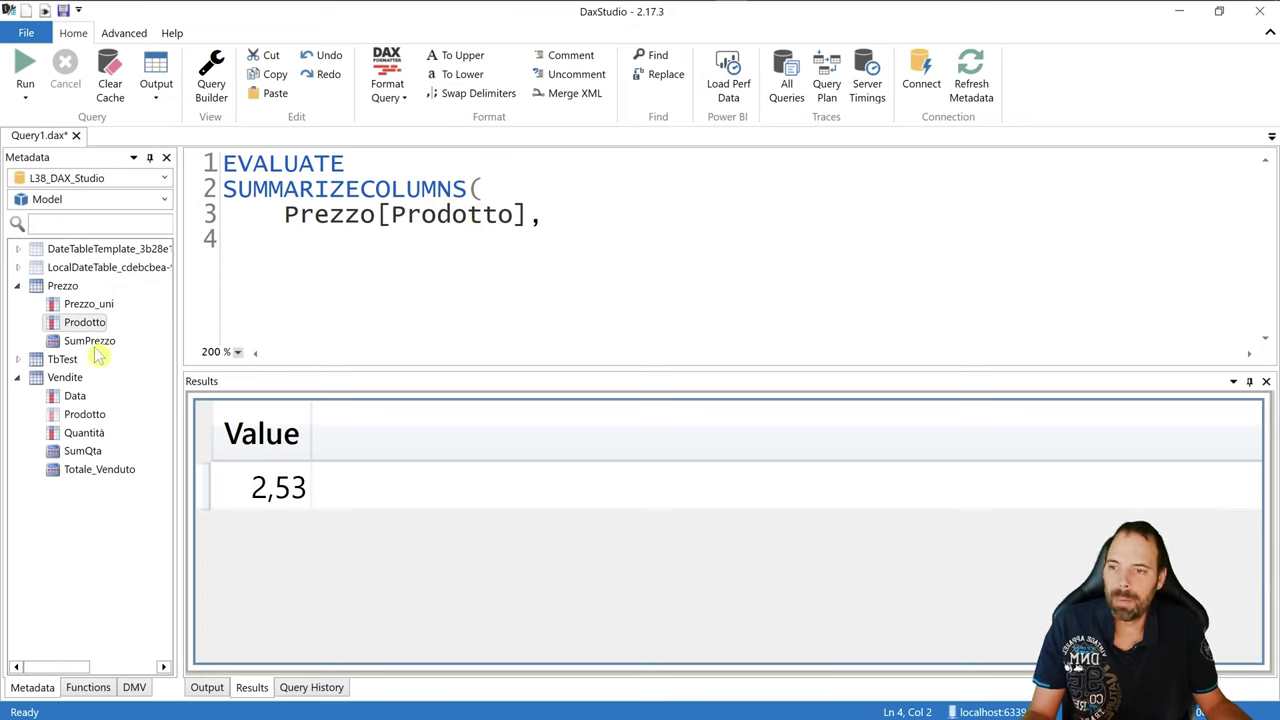
drag(90, 341, 385, 255)
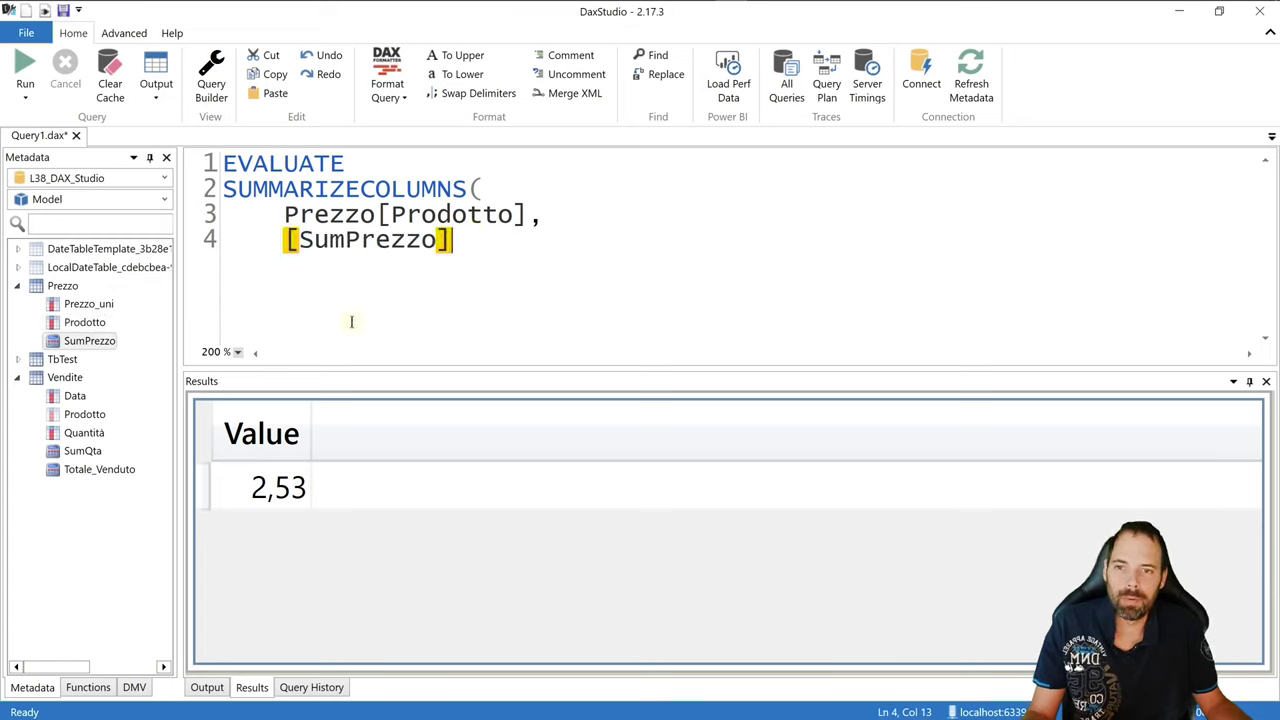
Insert a pair of empty double quotes followed by a comma before the [SumPrezzo] measure in SUMMARIZECOLUMNS
drag(465, 238, 286, 242)
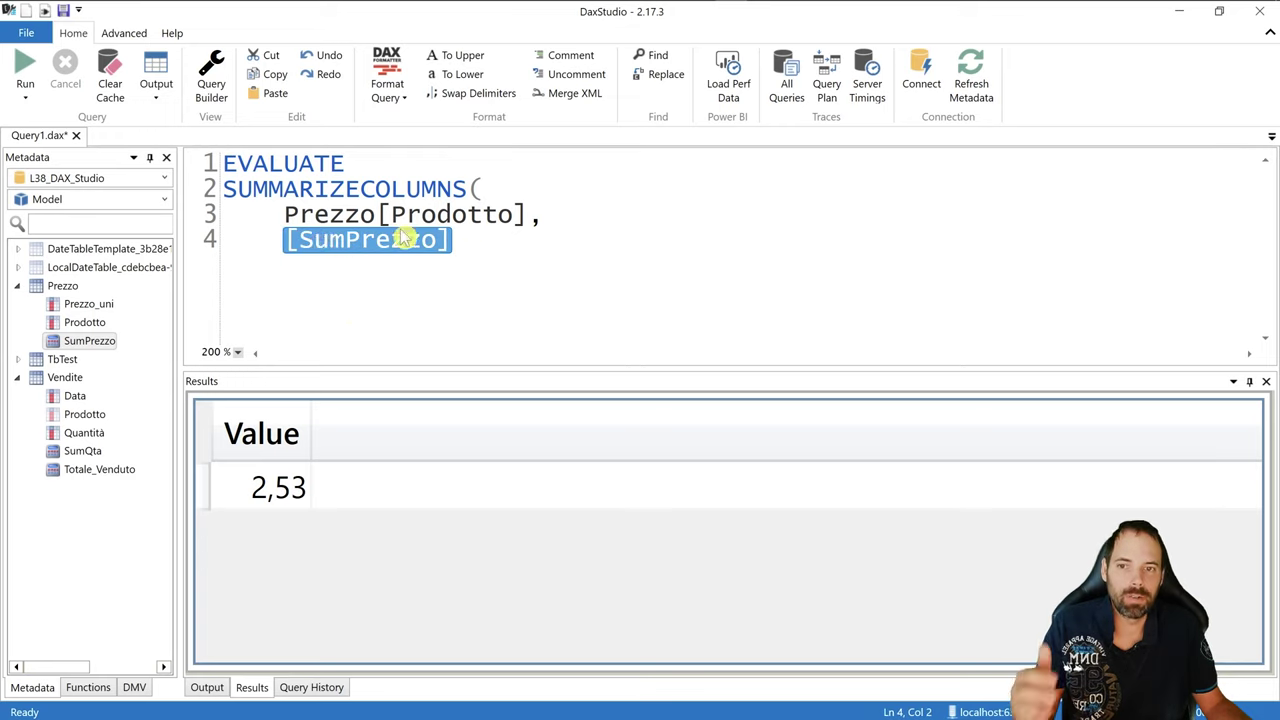
key(Left)
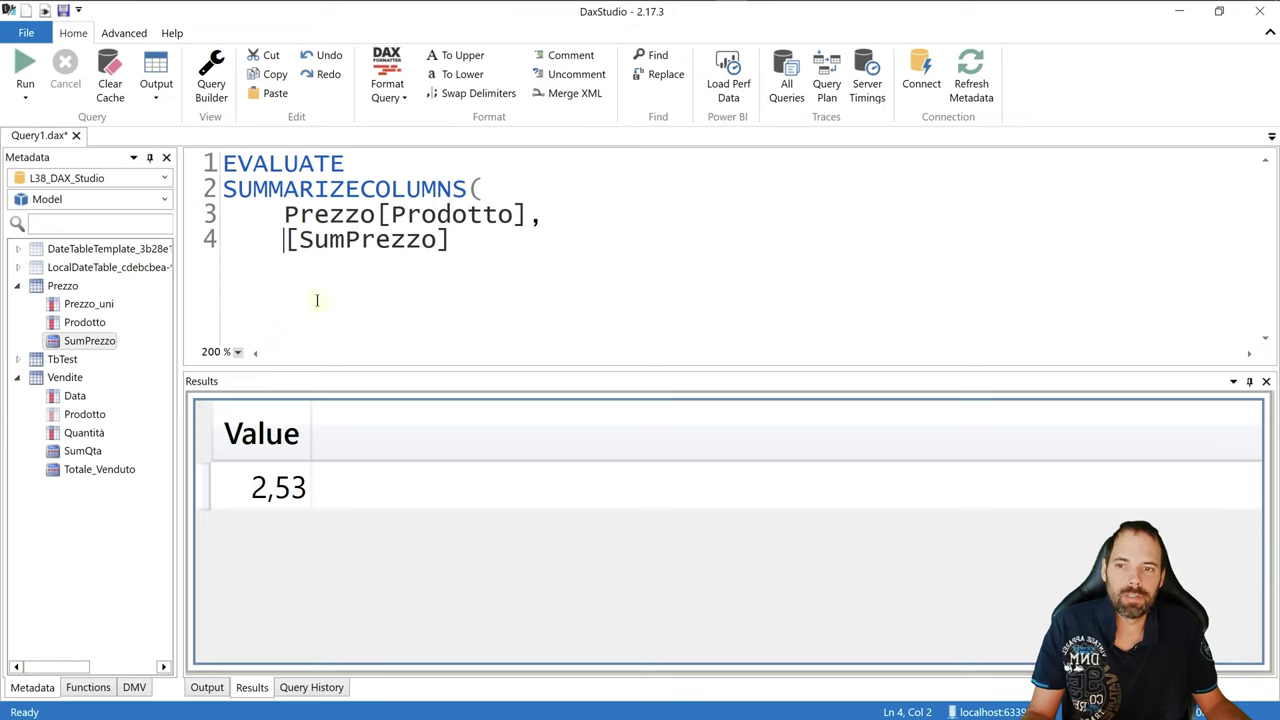
text("",)
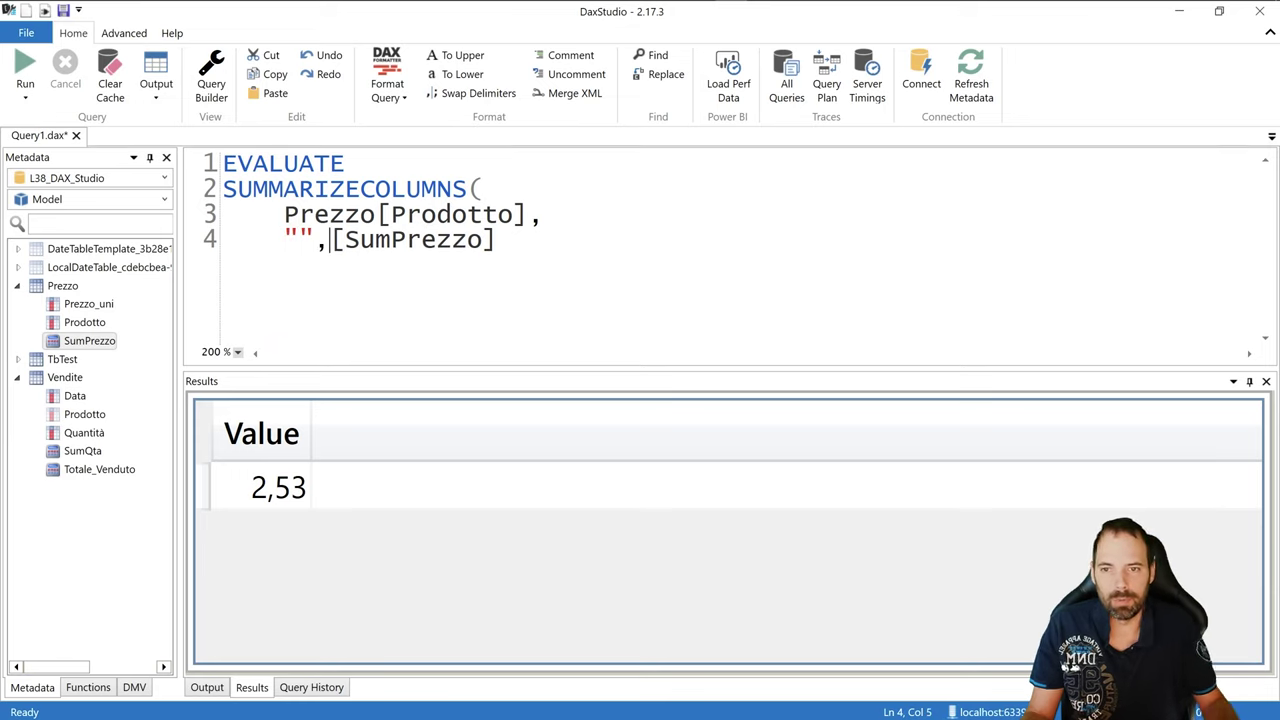
drag(512, 215, 497, 240)
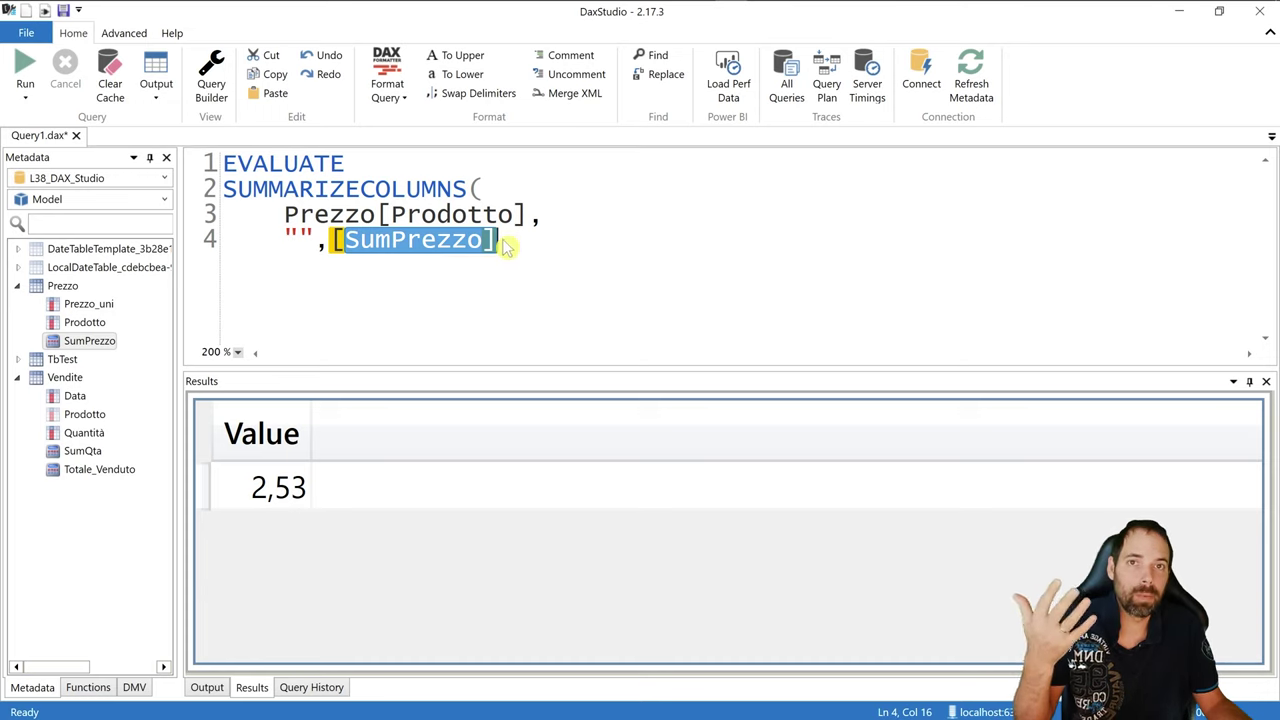
Enter SumPrezzo between the empty quotes as the name of the measure's result column
click(298, 238)
text(sum)
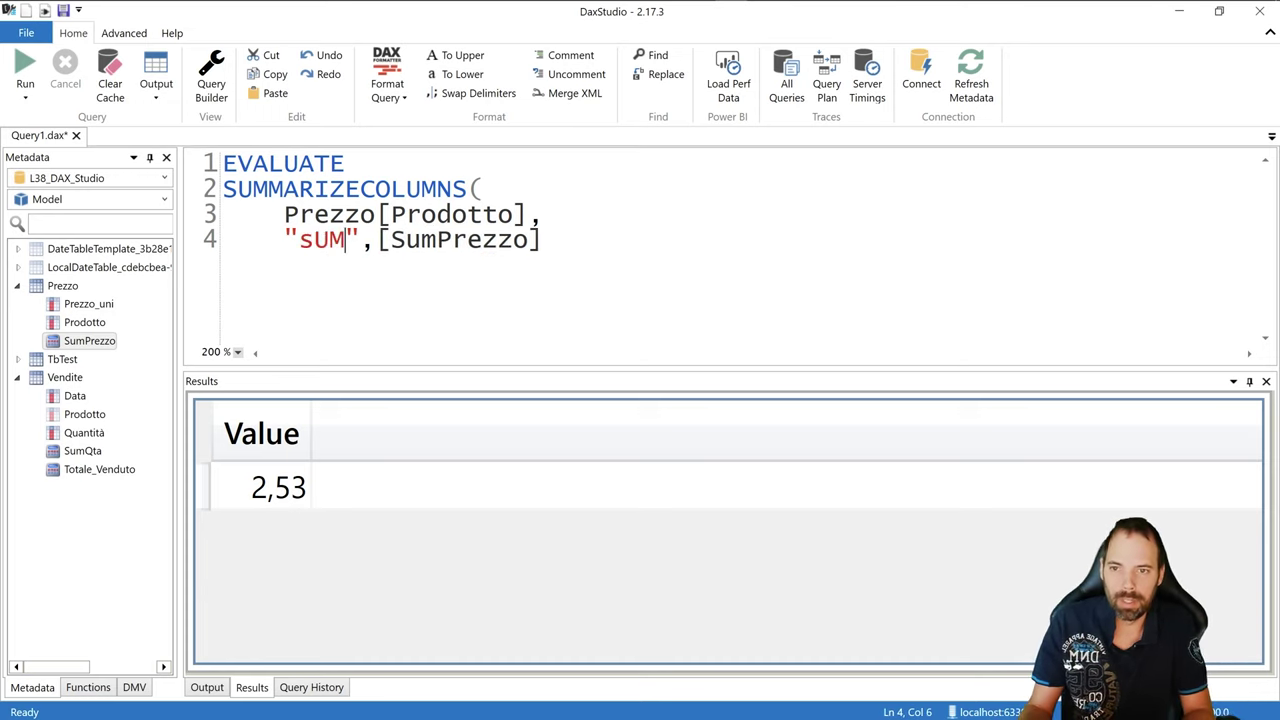
key(BackSpace)
key(BackSpace)
text(Su)
key(BackSpace)
key(BackSpace)
key(BackSpace)
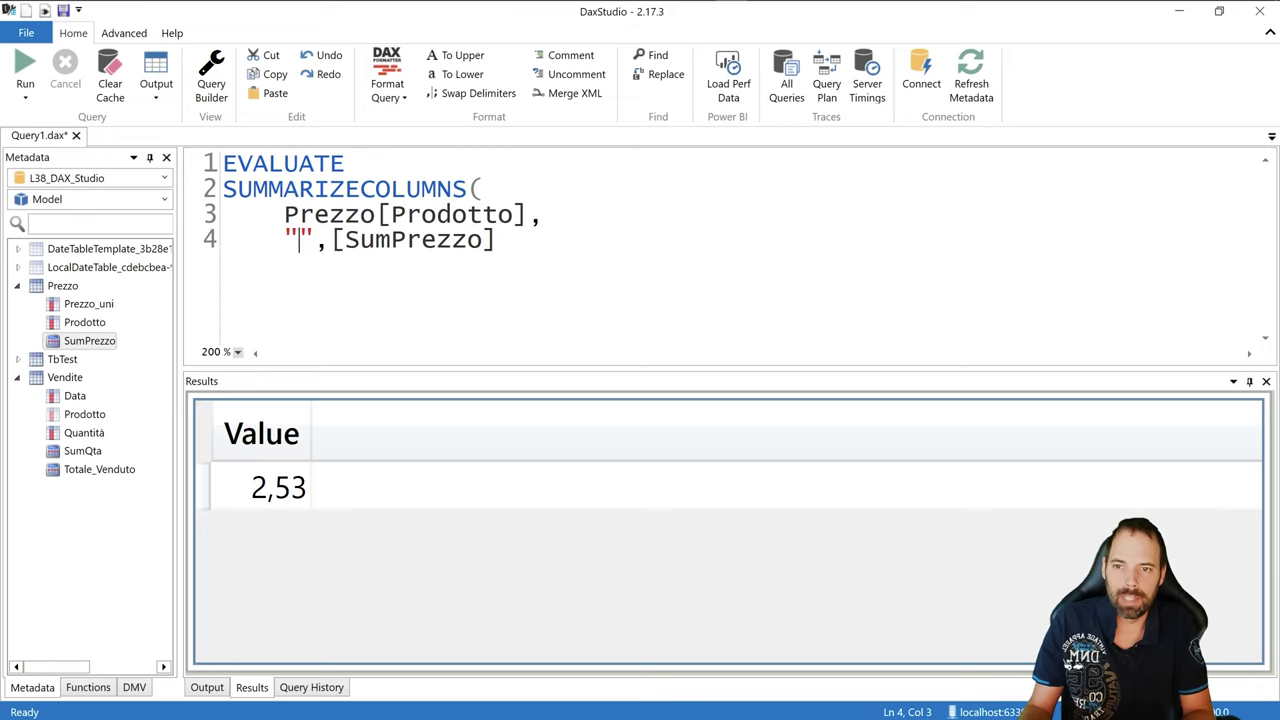
text(SumPrezzo)
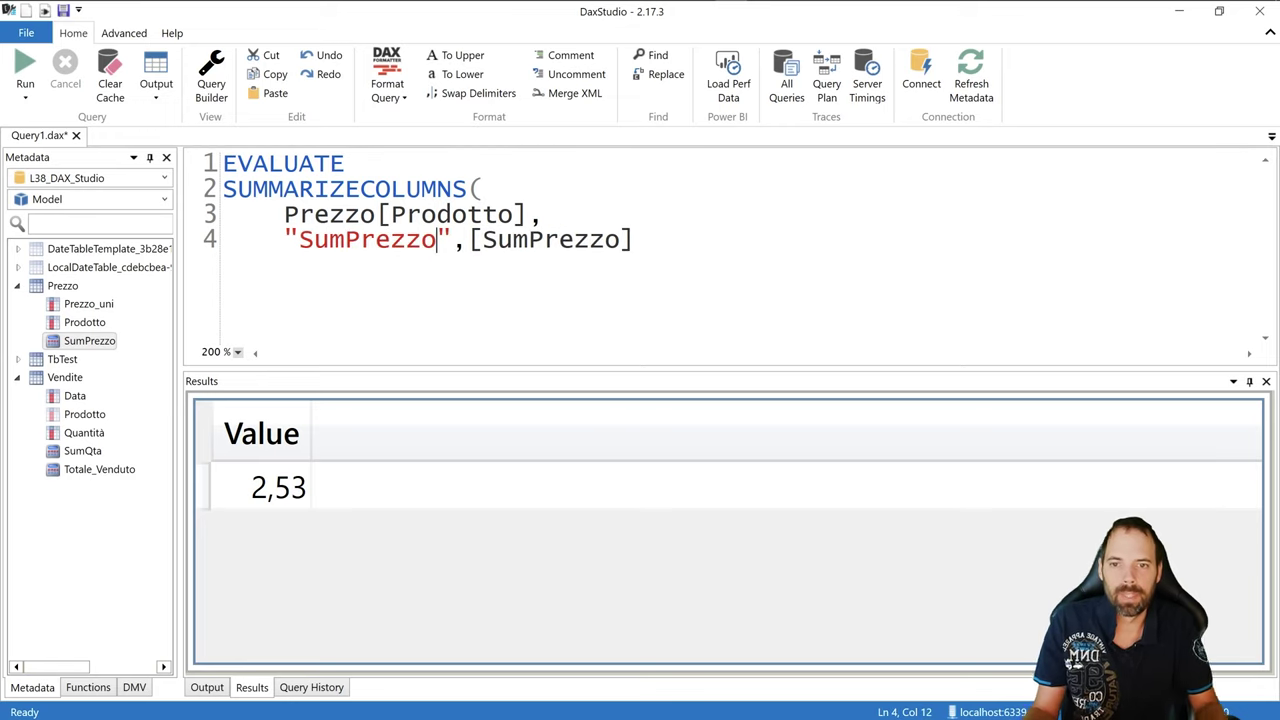
Close the SUMMARIZECOLUMNS call with a parenthesis on a new line and run the query
click(672, 242)
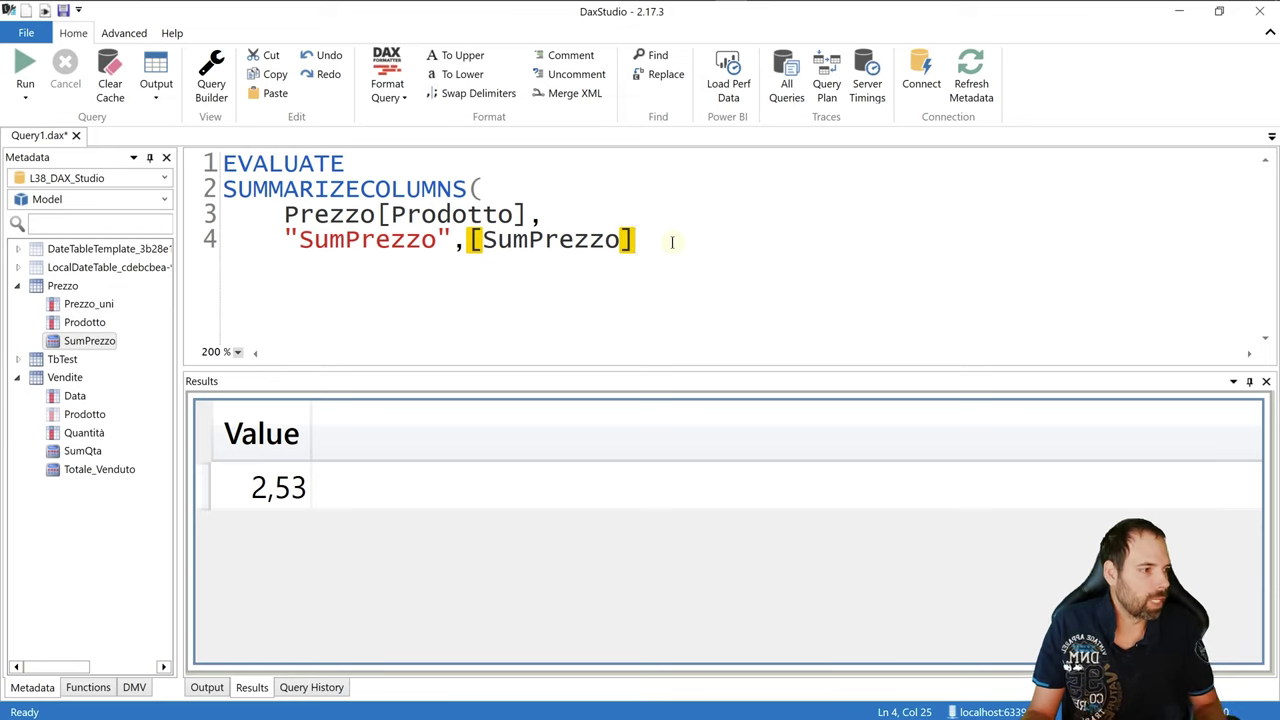
key(Return)
text())
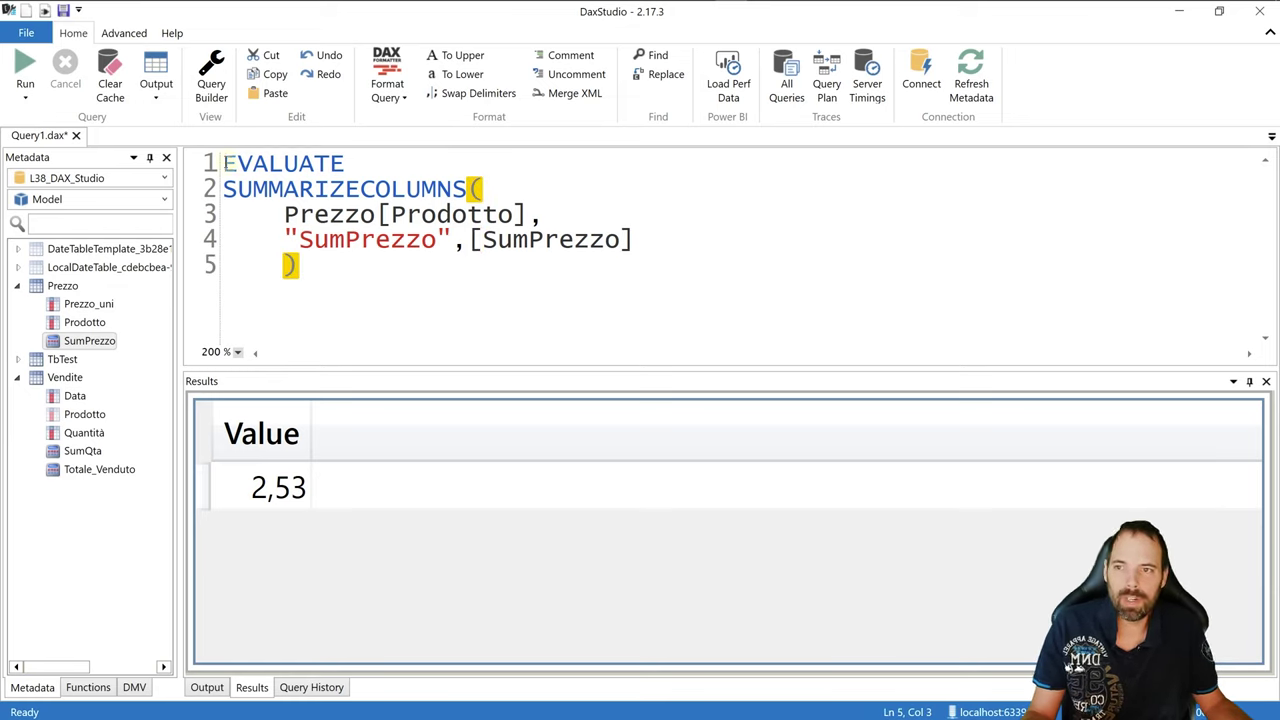
key(F5)
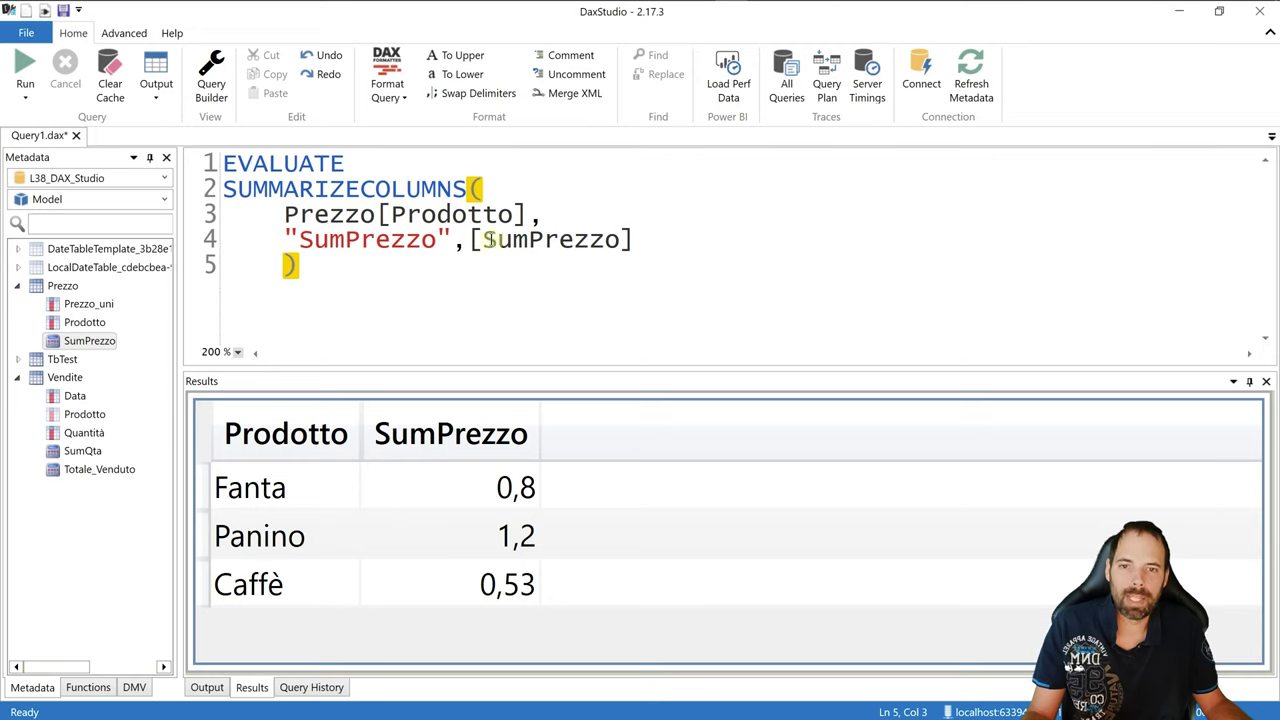
Shorten the quoted column name to "Sum" and run the query again
click(440, 240)
drag(440, 240, 337, 240)
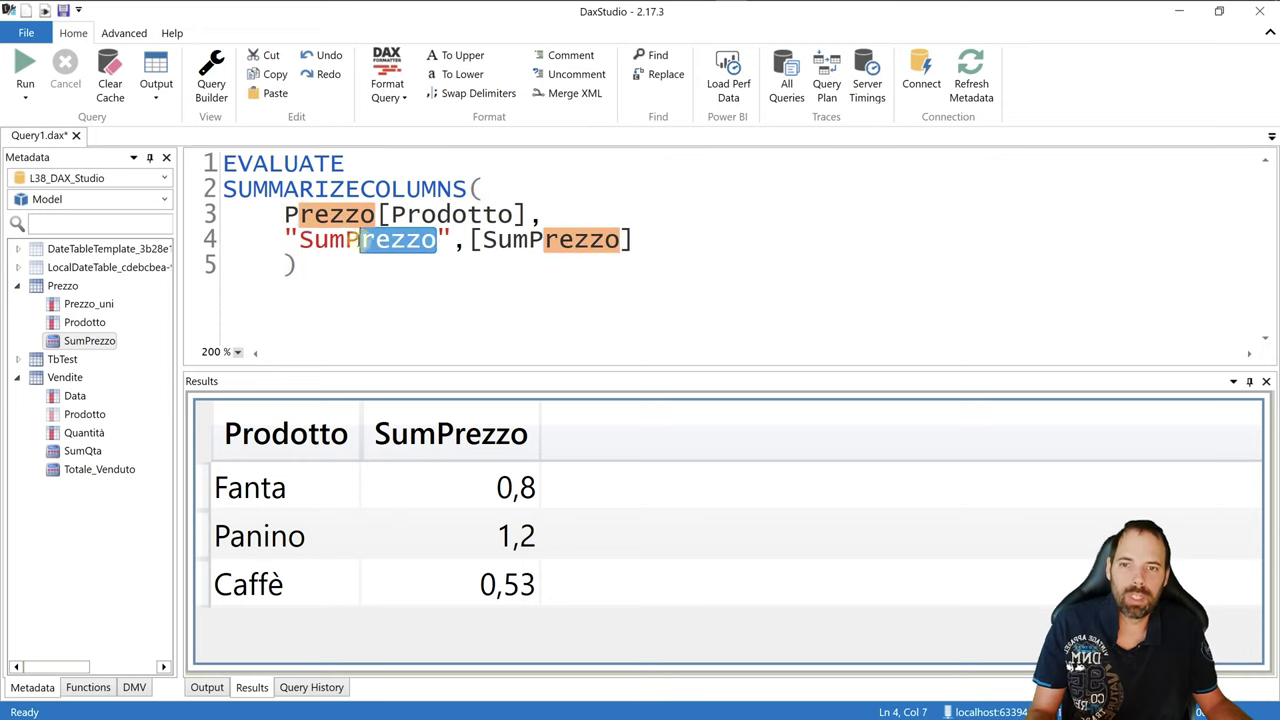
key(BackSpace)
click(355, 305)
click(25, 75)
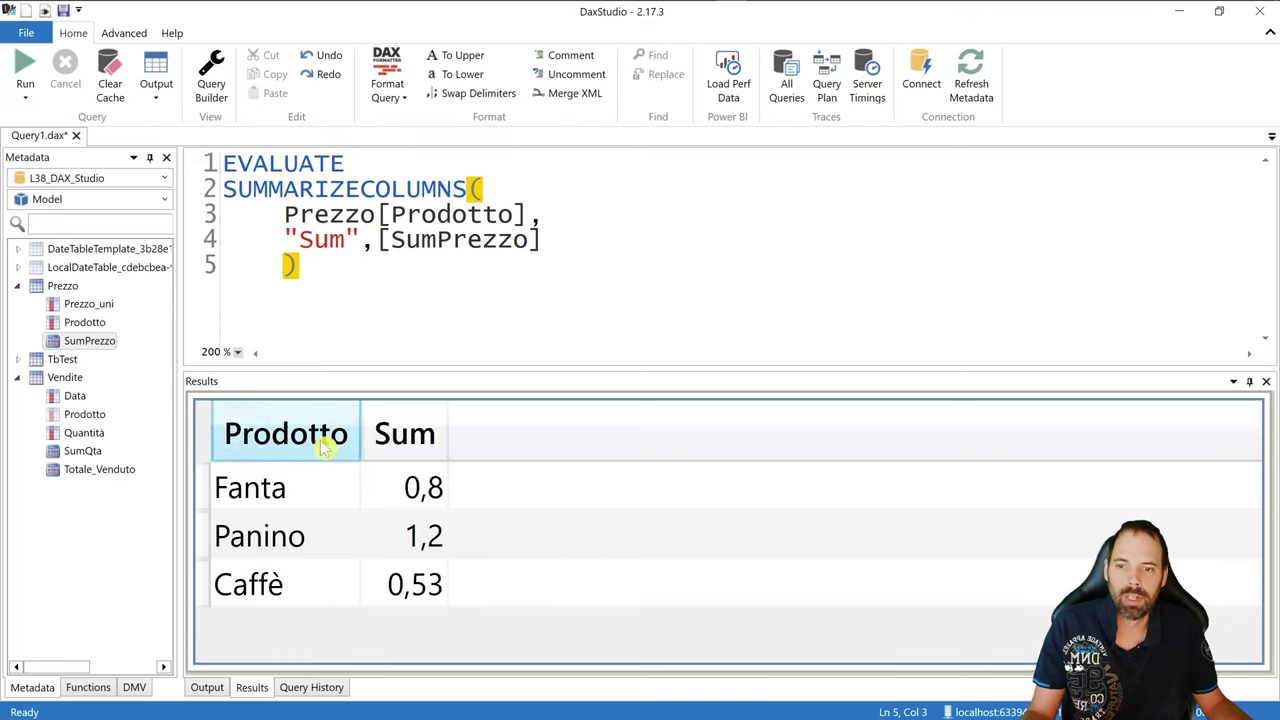
Change the quoted column name back to "SumPrezzo"
click(346, 240)
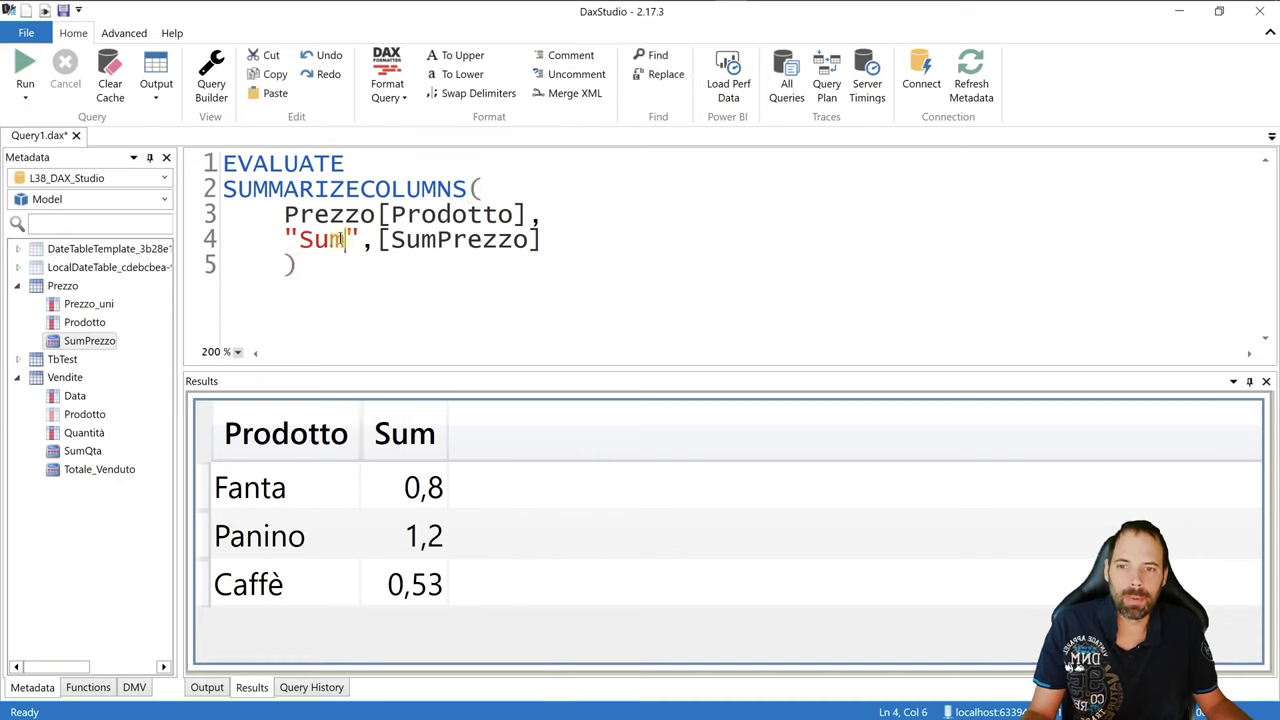
text(Prezzo)
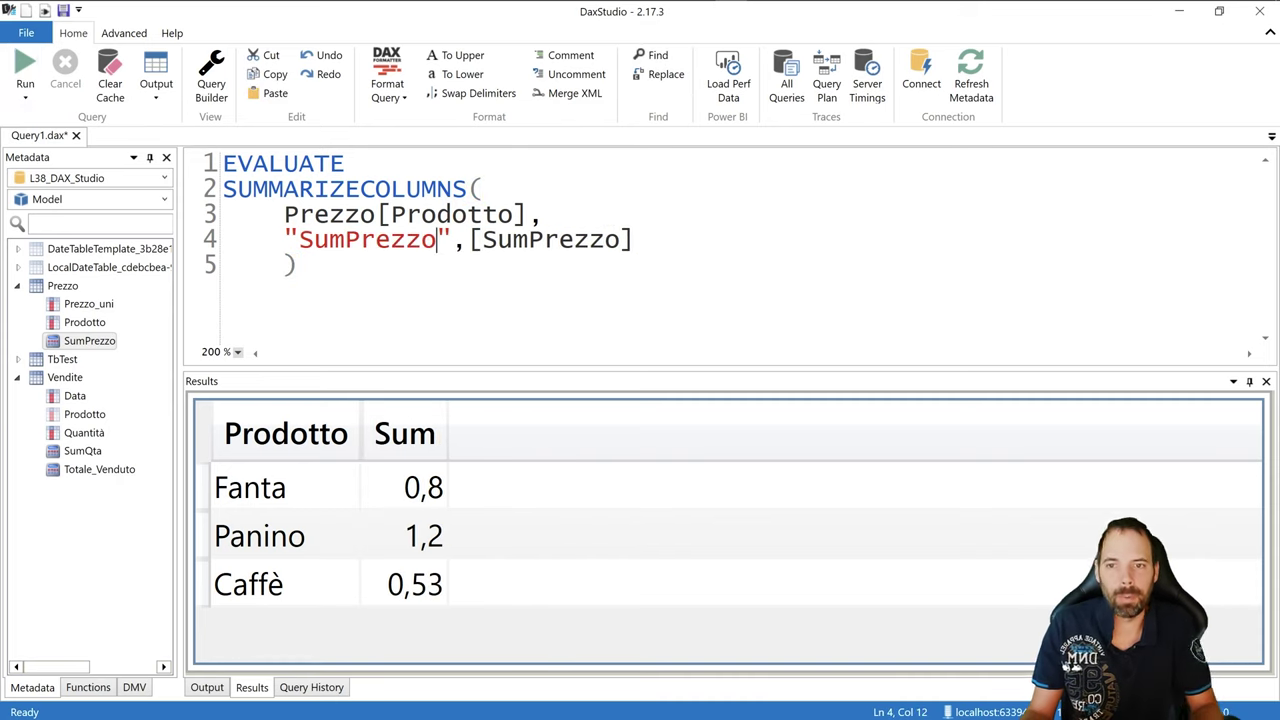
key(Right)
Delete the [SumPrezzo] measure reference after the "SumPrezzo" column name, keeping the comma
drag(470, 245, 633, 260)
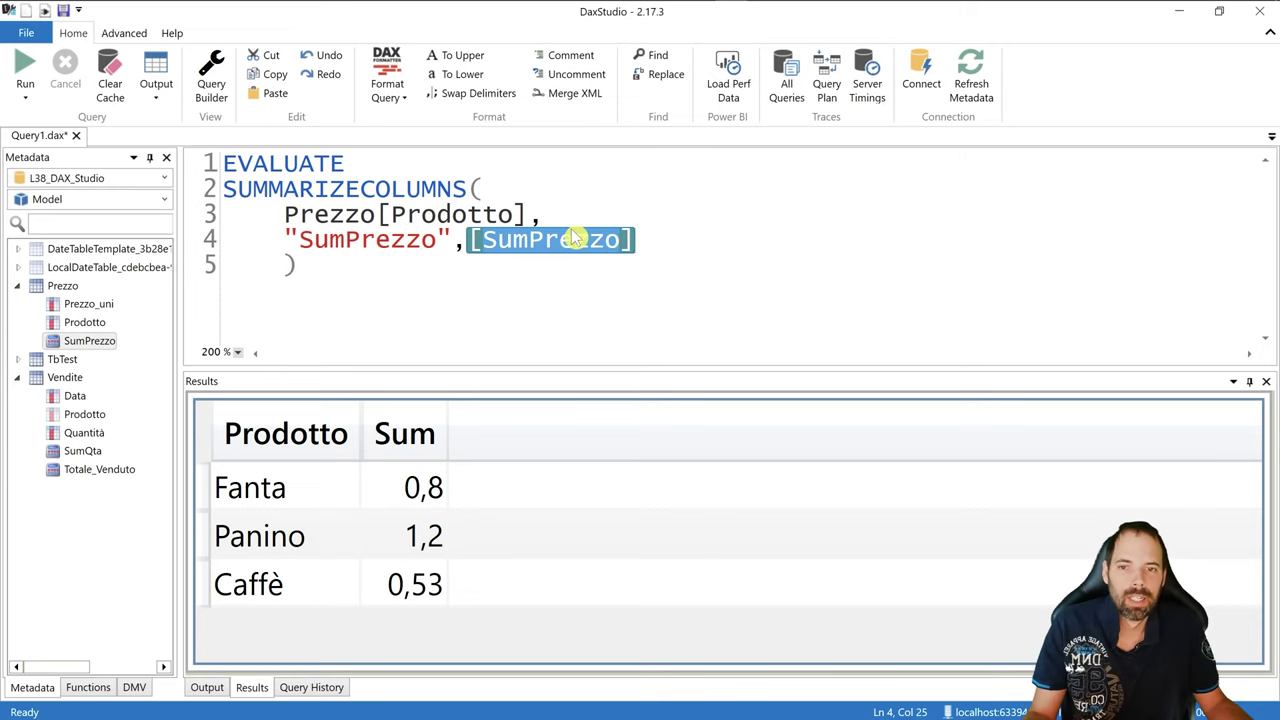
drag(636, 240, 473, 241)
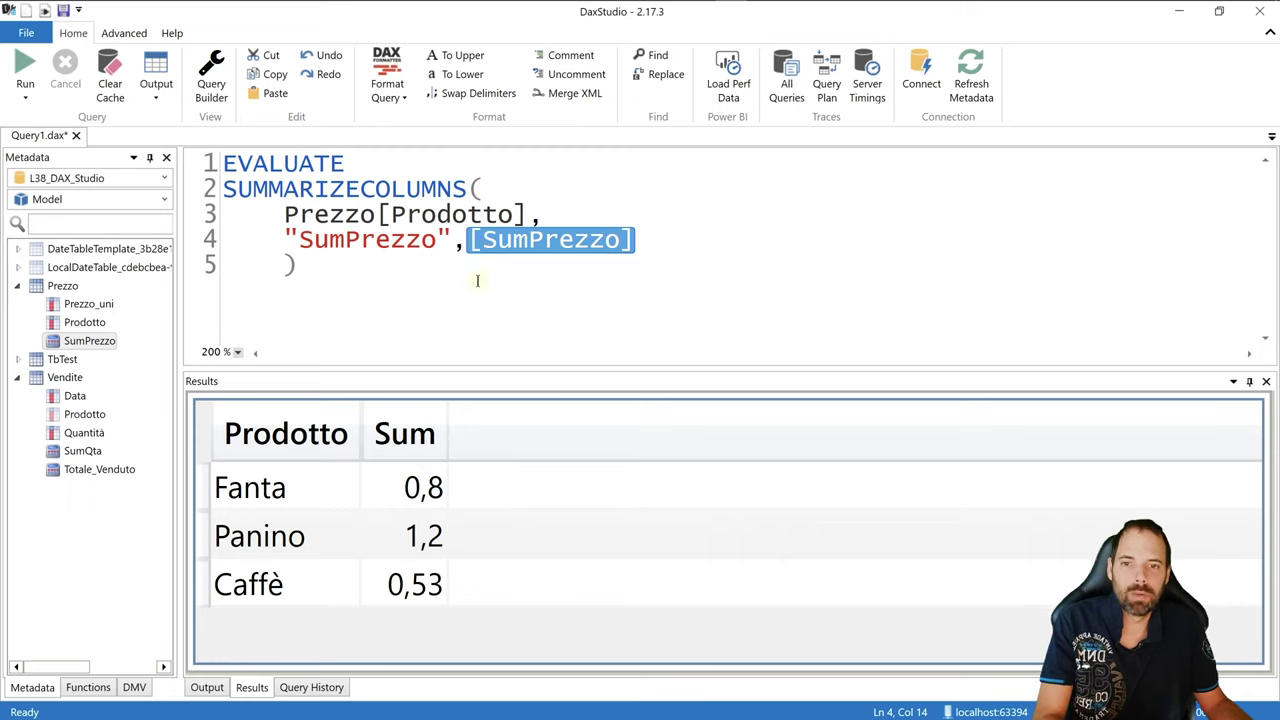
key(Delete)
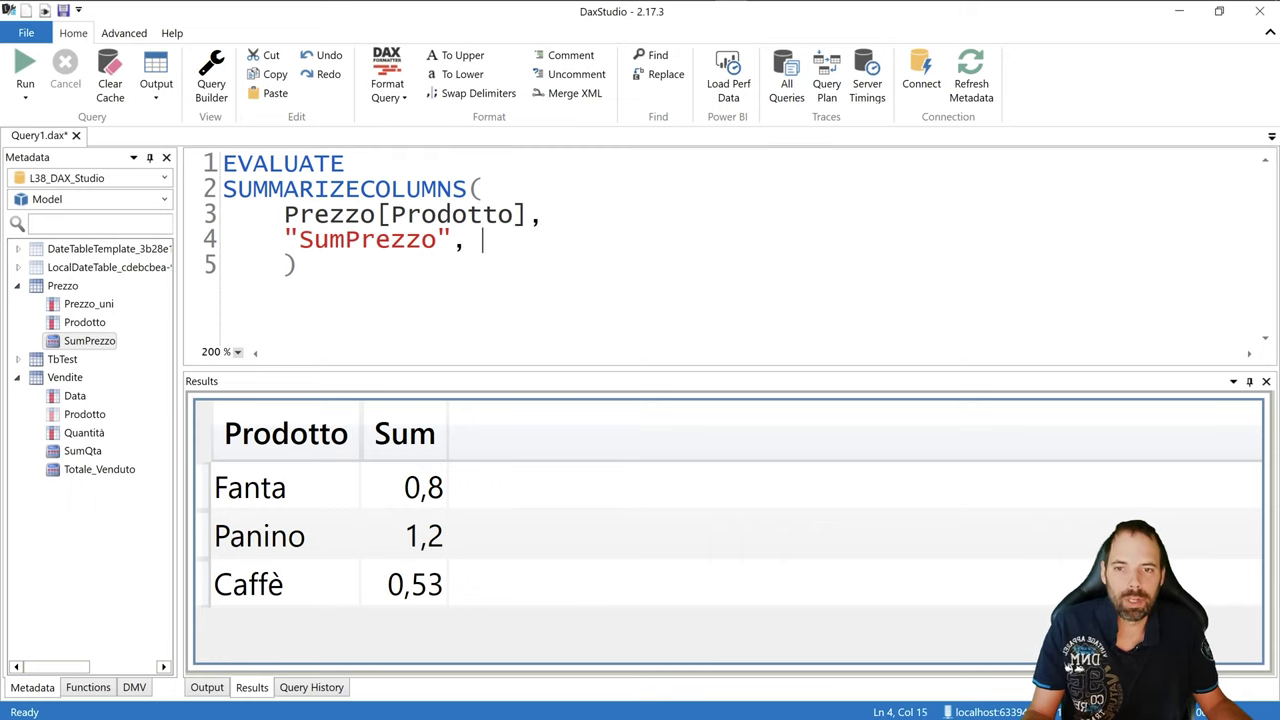